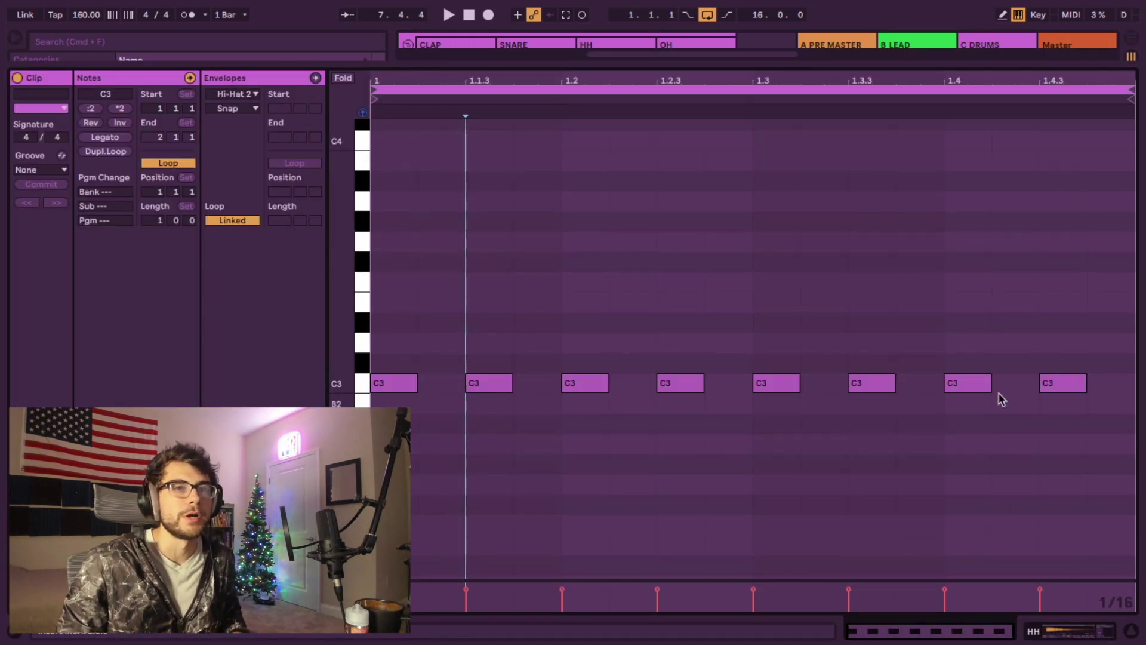
- Vary the velocities of the C3 hi-hat notes across the bar, lowering the note at 1.4 to about 78
click(467, 594)
click(562, 590)
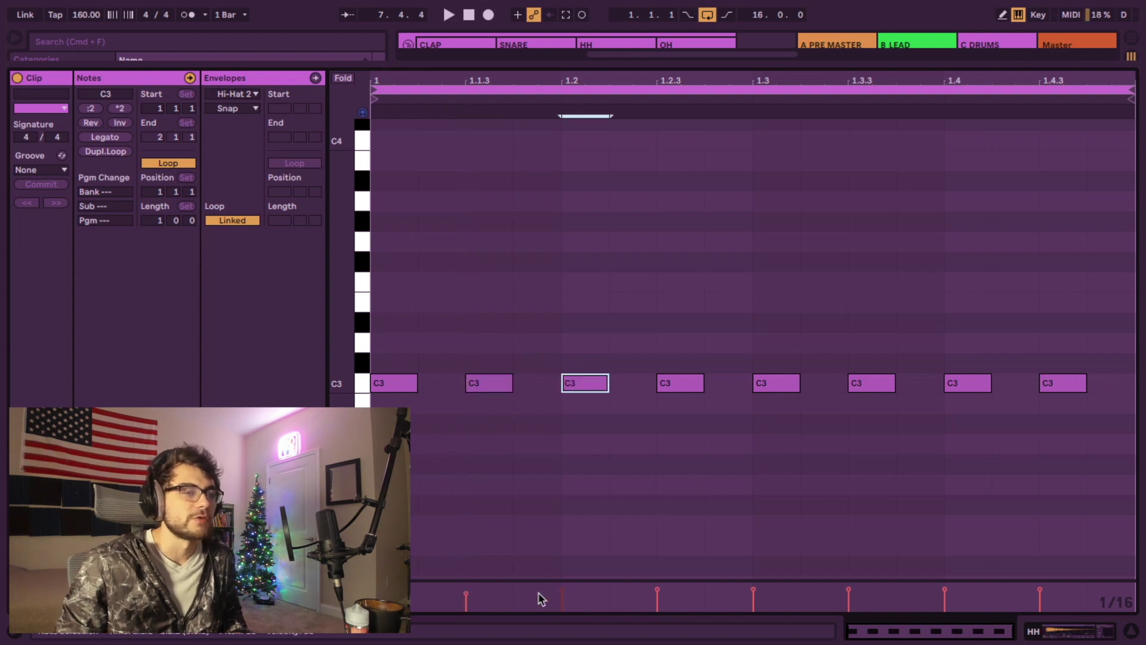
click(371, 591)
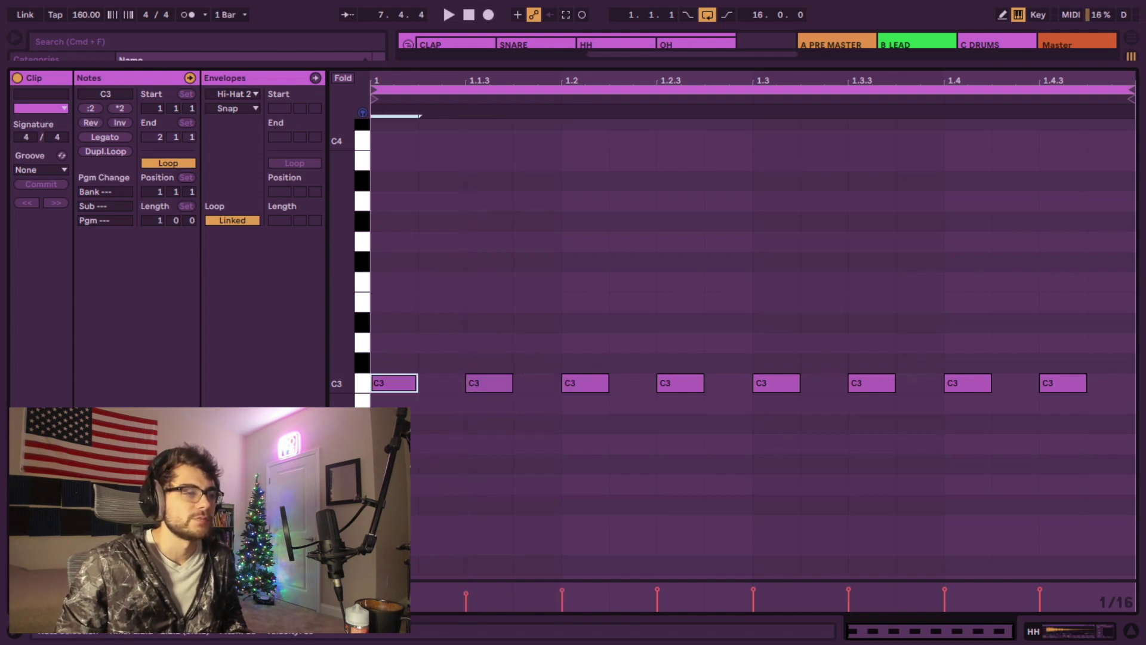
click(657, 591)
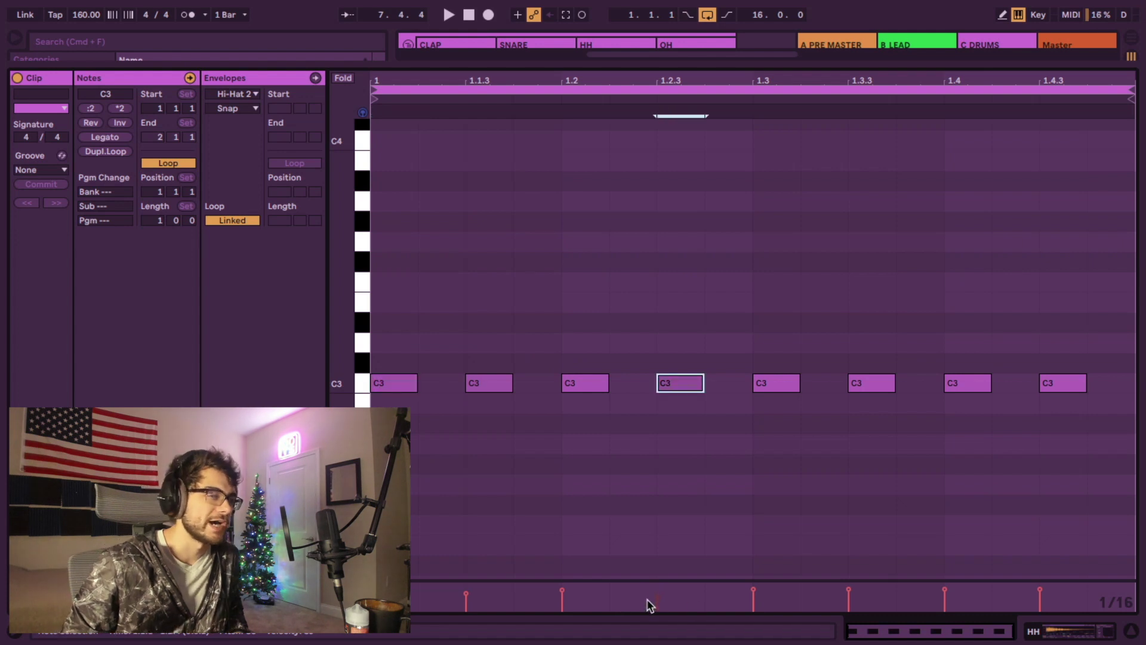
drag(659, 601, 659, 602)
drag(753, 594, 754, 592)
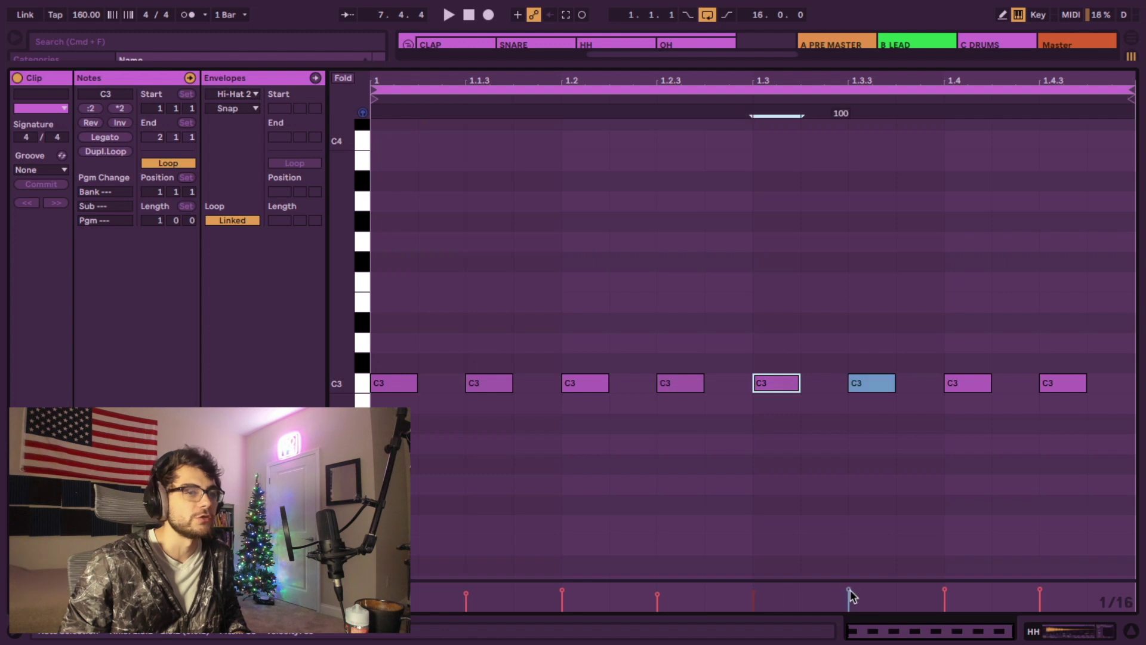
click(850, 594)
drag(947, 590, 948, 590)
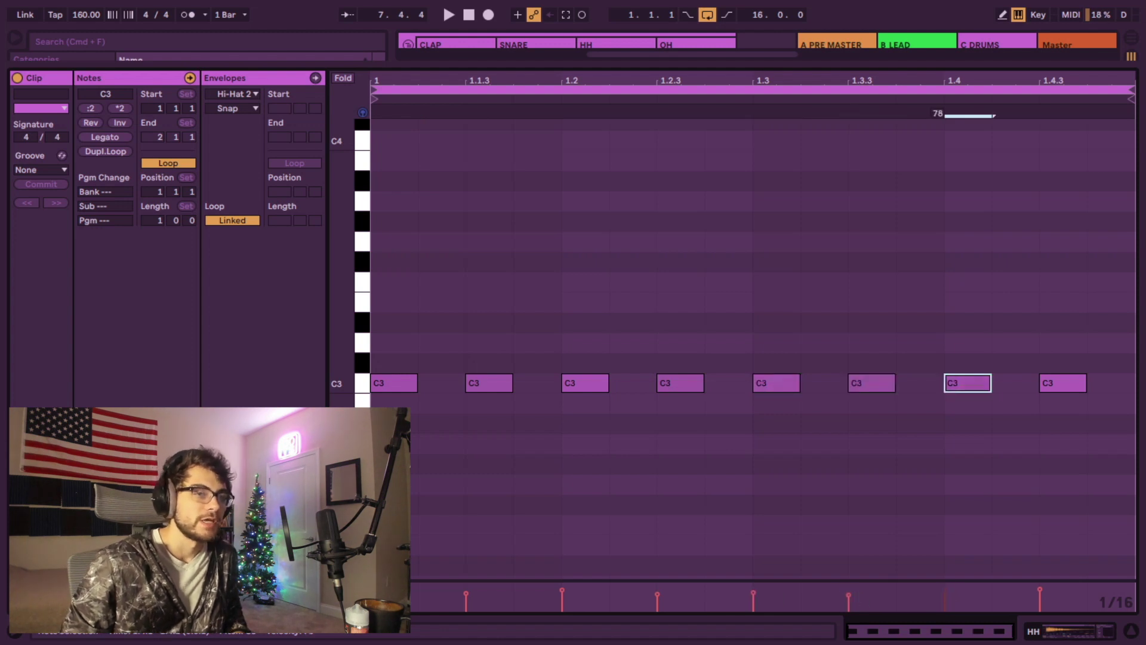
click(1040, 591)
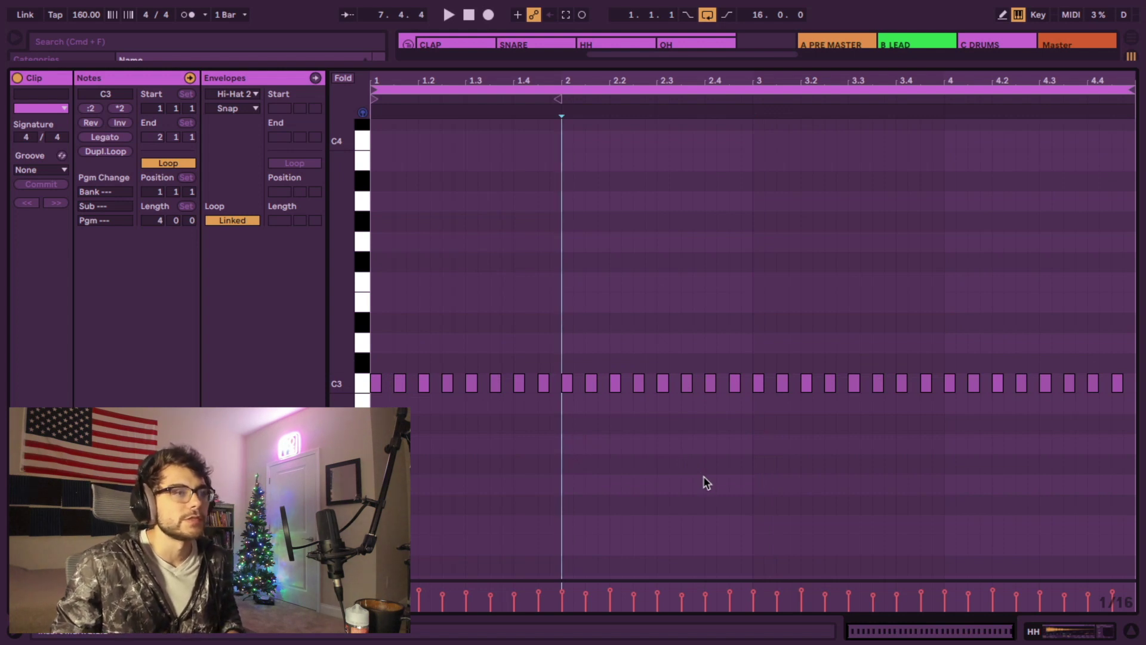
- Play back the four-bar hi-hat pattern
key(space)
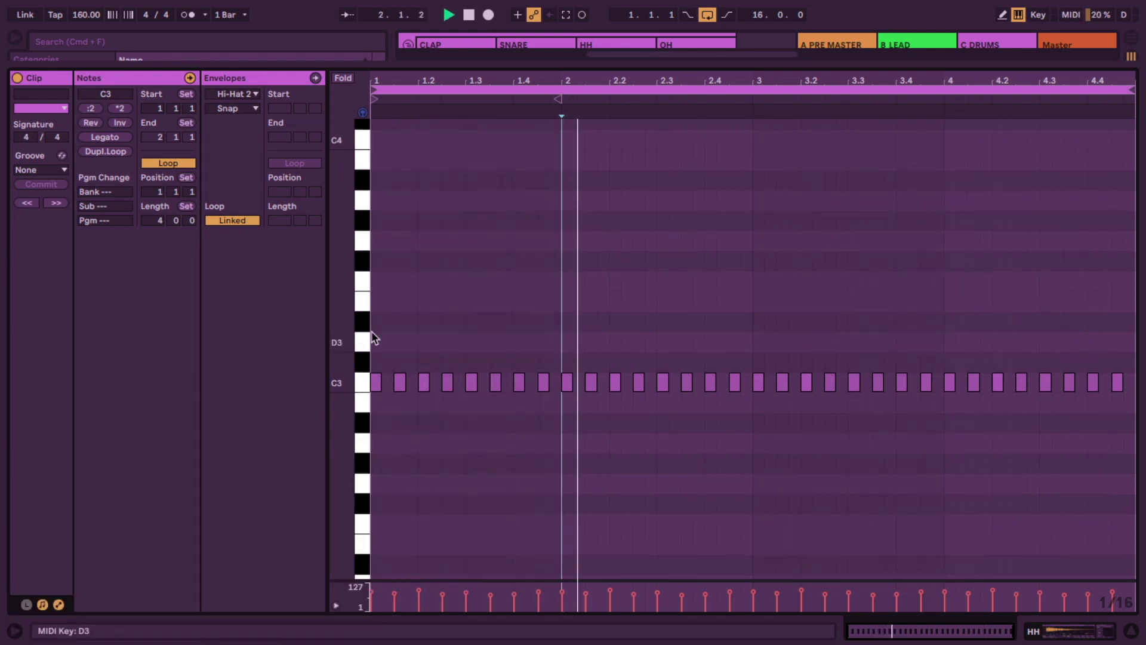
drag(442, 74, 444, 113)
key(space)
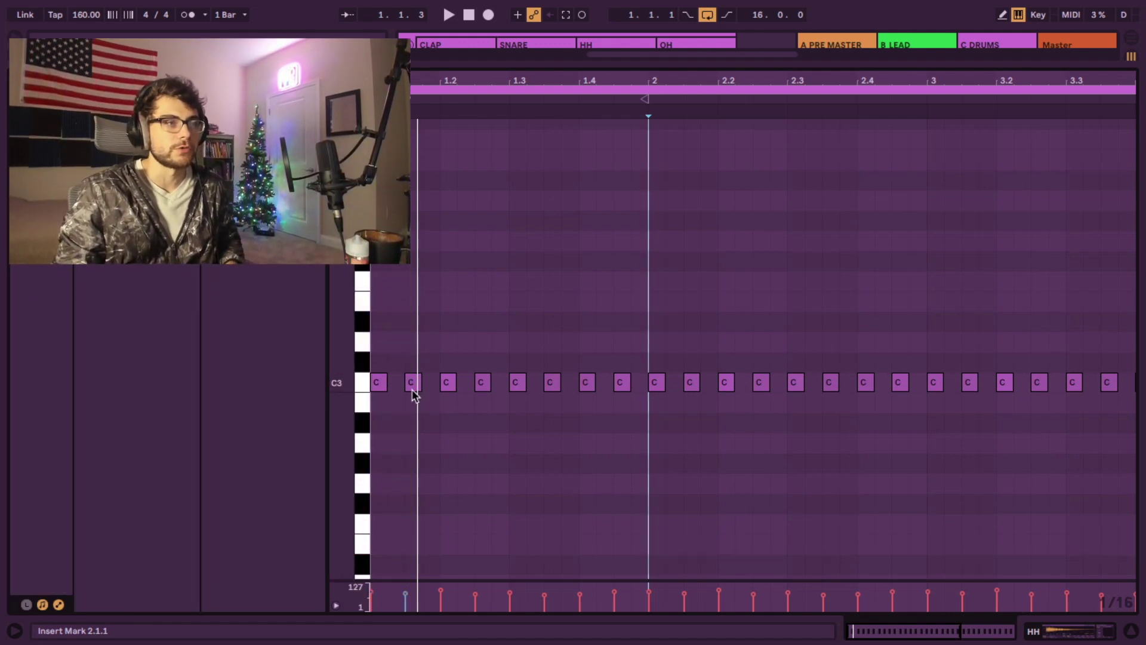
- Add extra 1/16 hi-hat notes on C3 at 1.1.2 and 2.1.4 while auditioning the loop
double_click(393, 383)
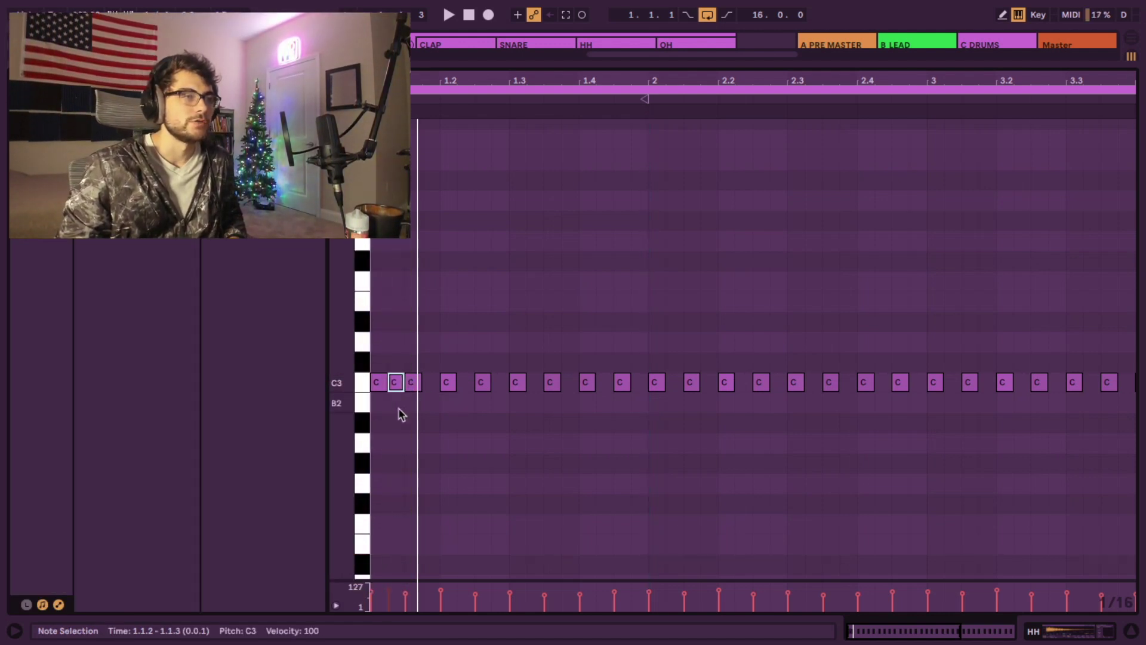
key(space)
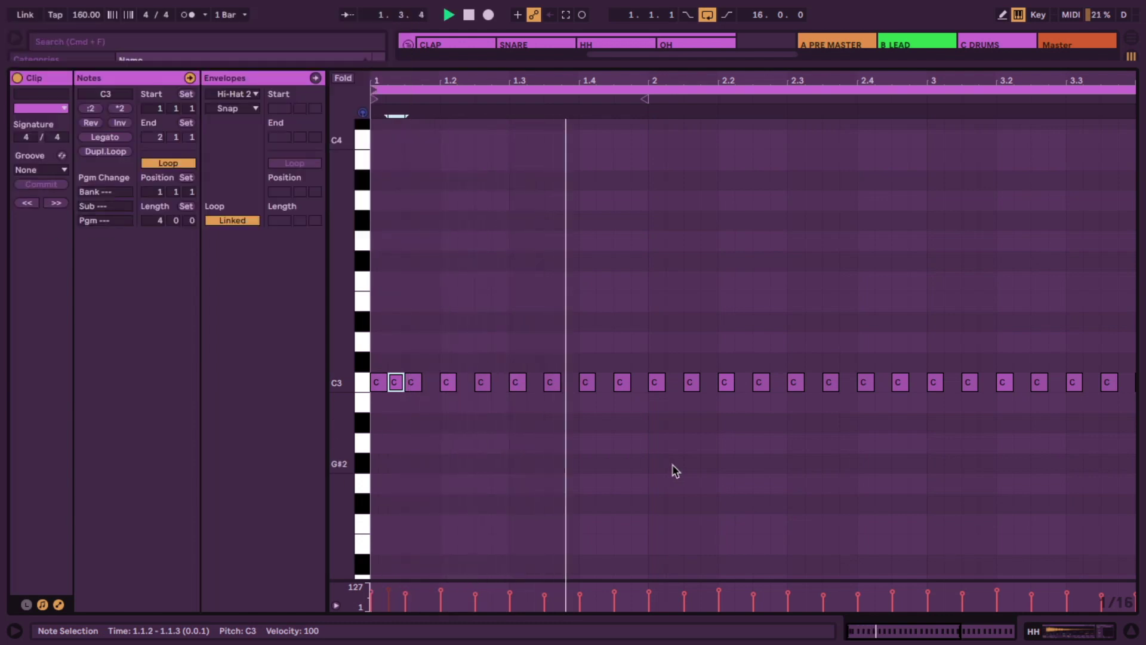
double_click(711, 384)
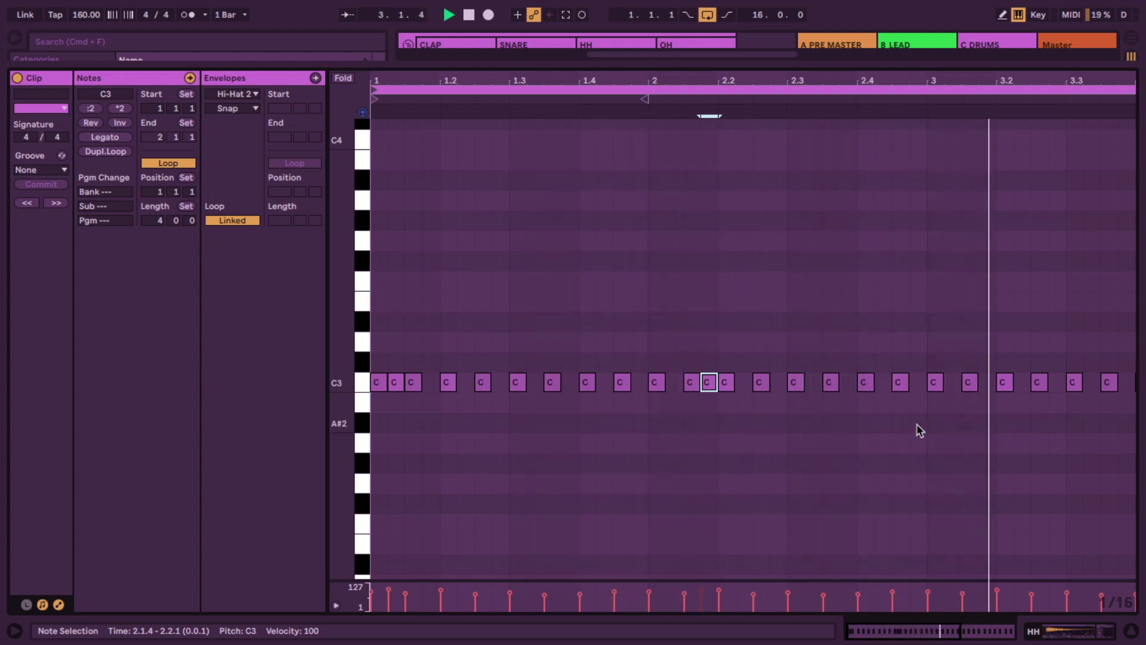
key(space)
click(823, 440)
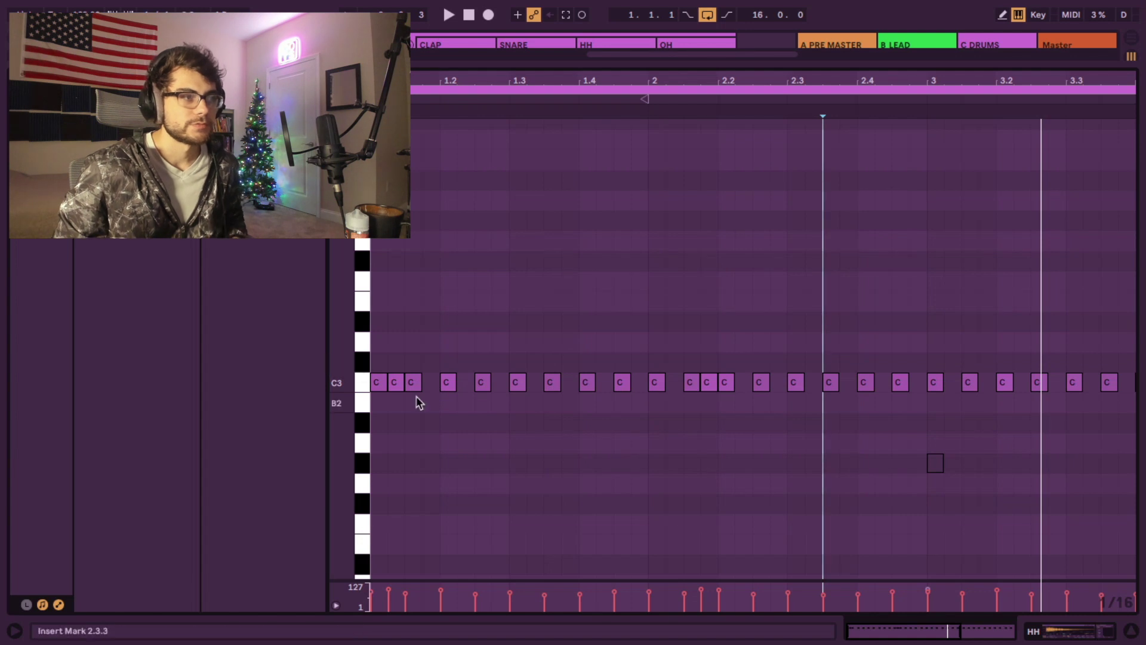
- Try a fixed 1/32 note grid and switch to the Narrow adaptive grid
right_click(493, 449)
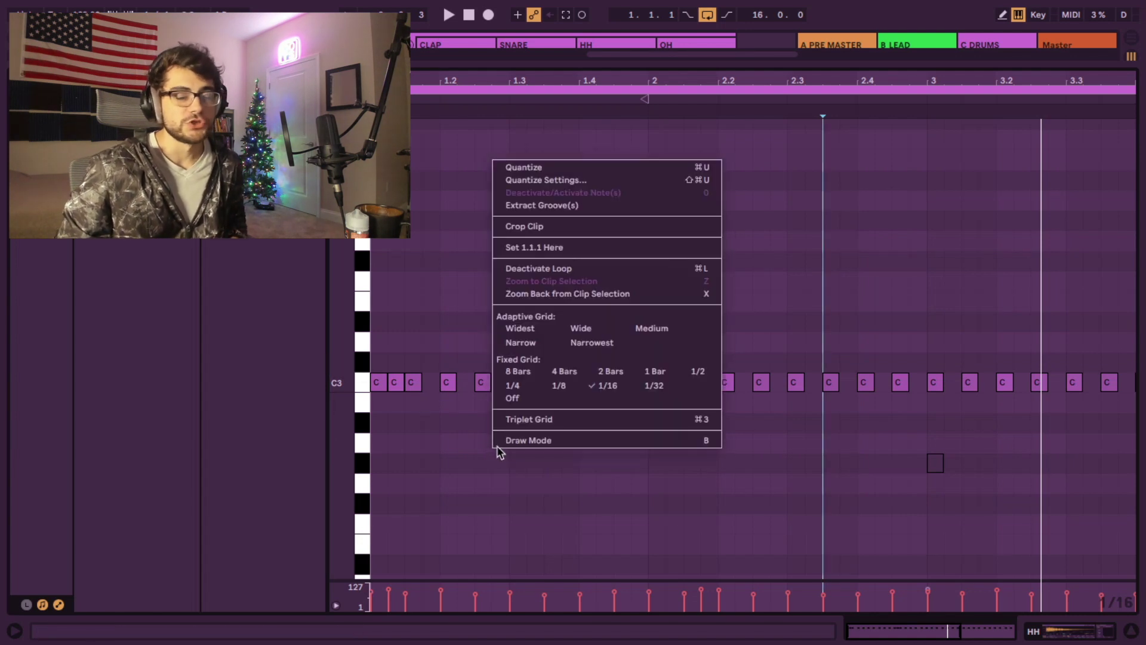
click(659, 388)
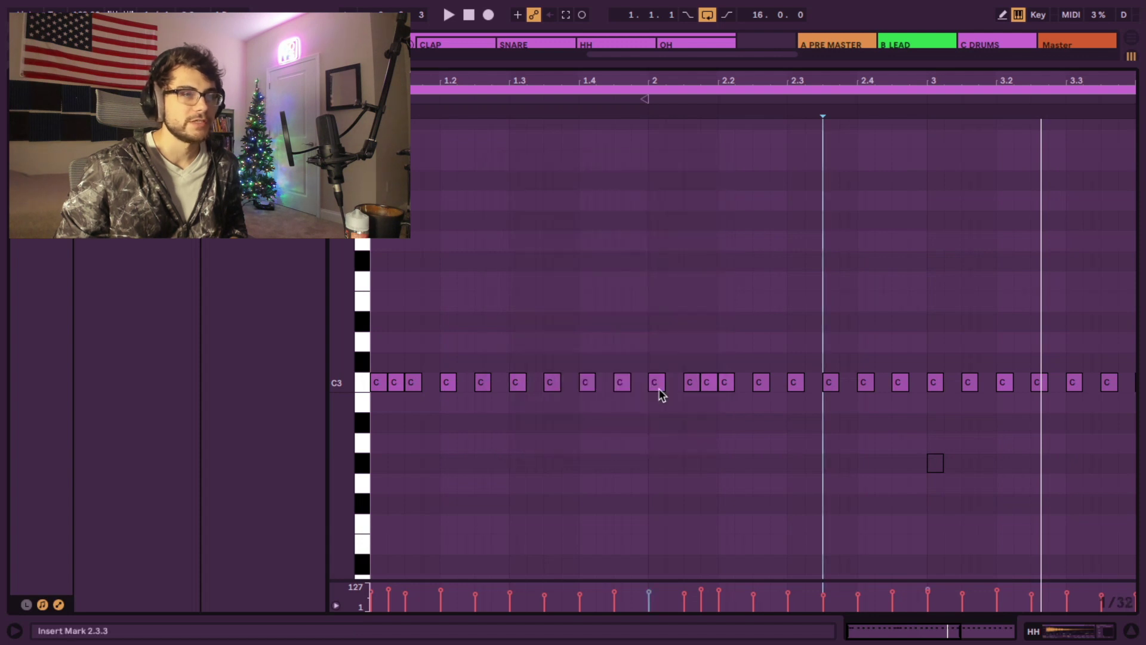
right_click(617, 432)
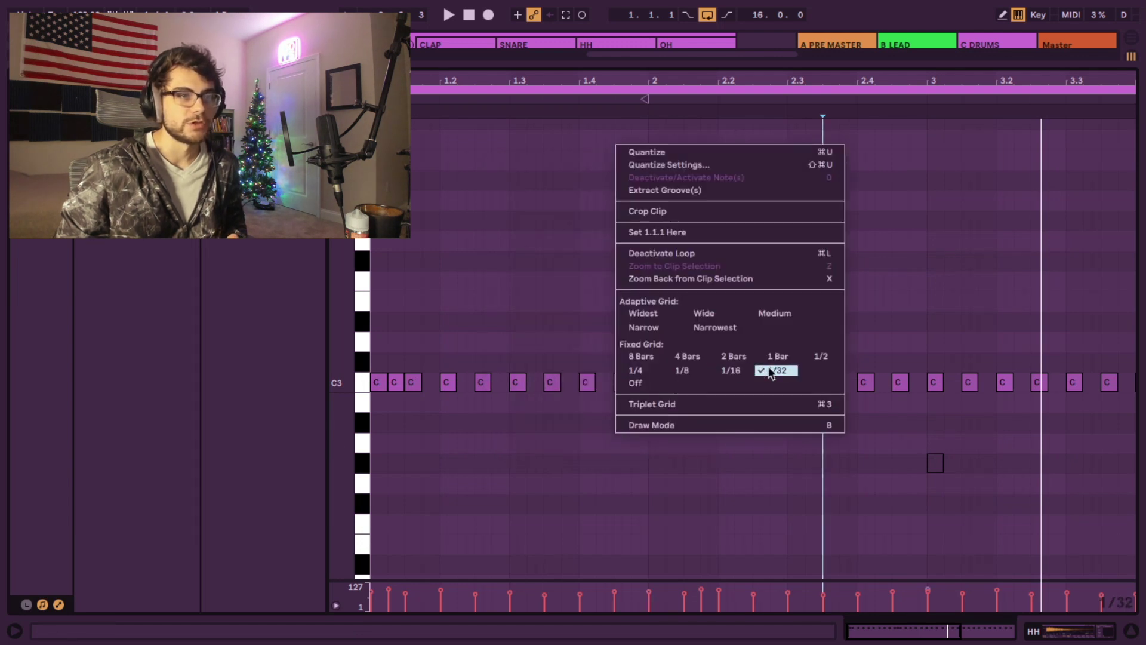
click(654, 328)
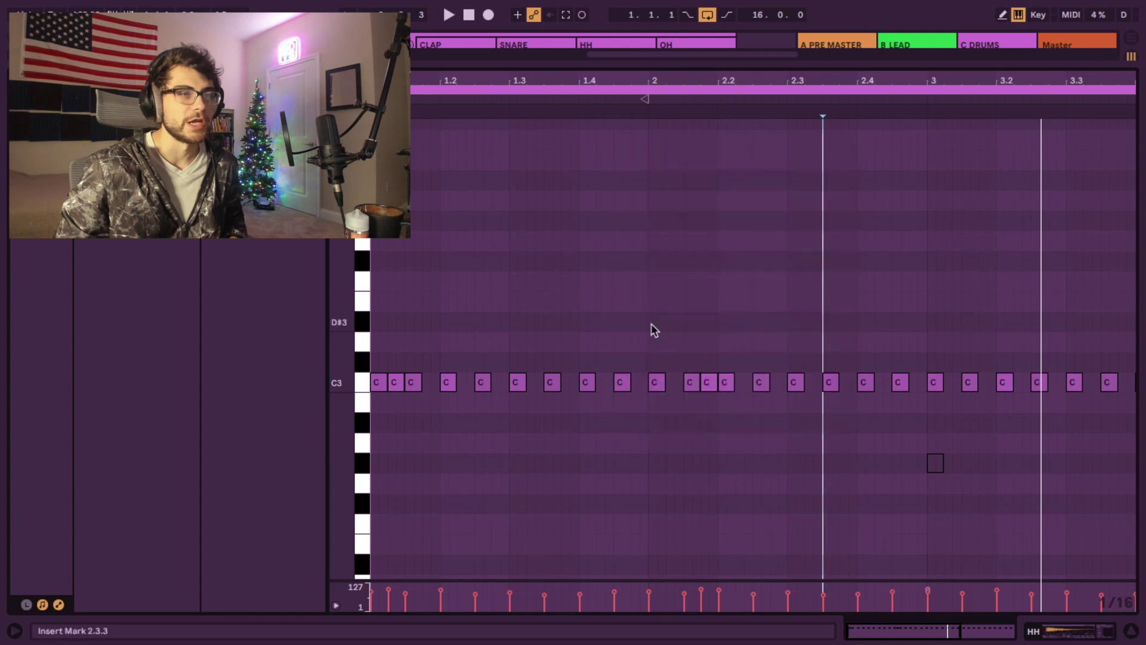
- Draw a short roll of notes on A2 at 1.4.3 using the 1/64 grid and audition it
drag(637, 80, 637, 118)
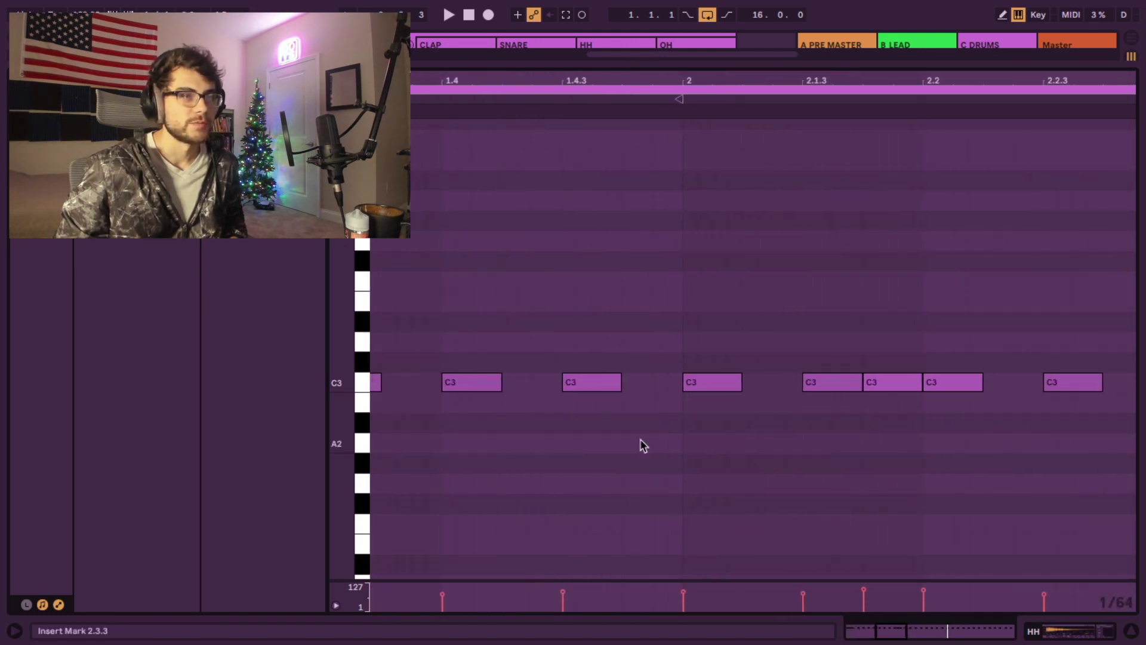
click(573, 443)
click(586, 443)
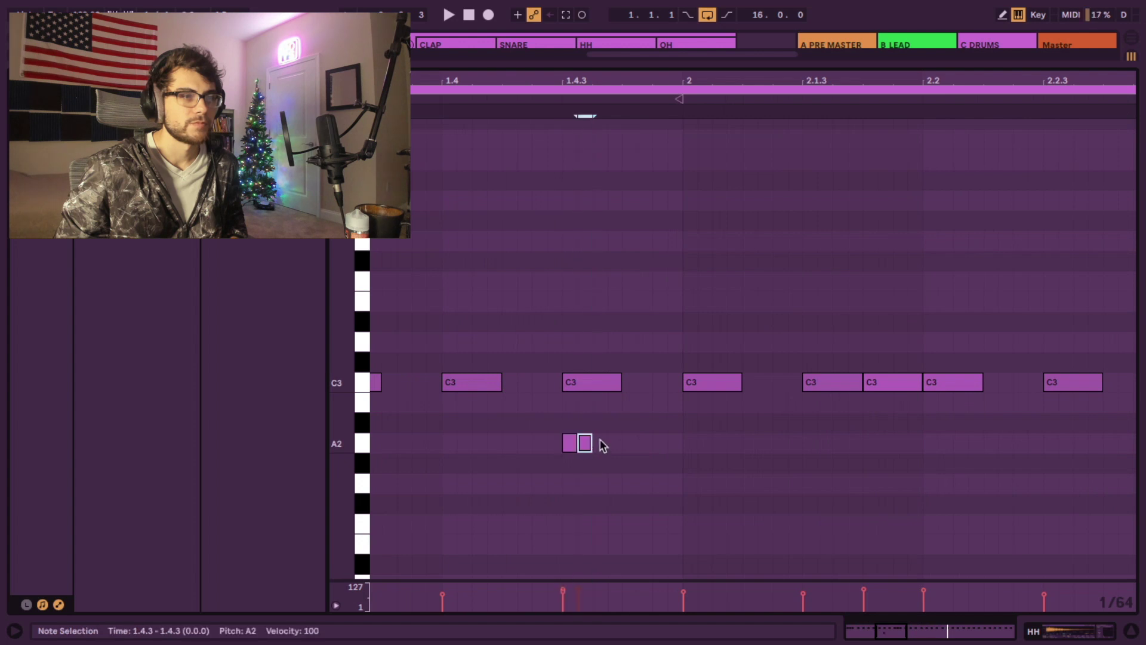
key(minus)
key(space)
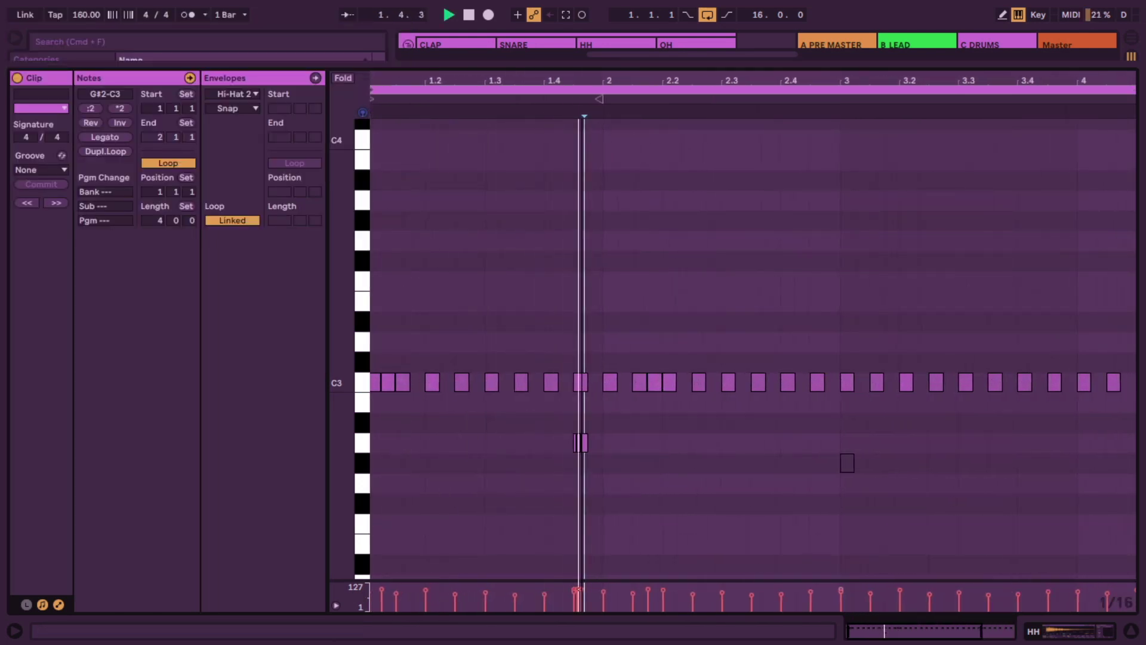
key(plus)
key(space)
- Move the three roll notes at 1.4.3 up three semitones from A2 to C3, in place of the existing hi-hat note
drag(545, 433, 593, 453)
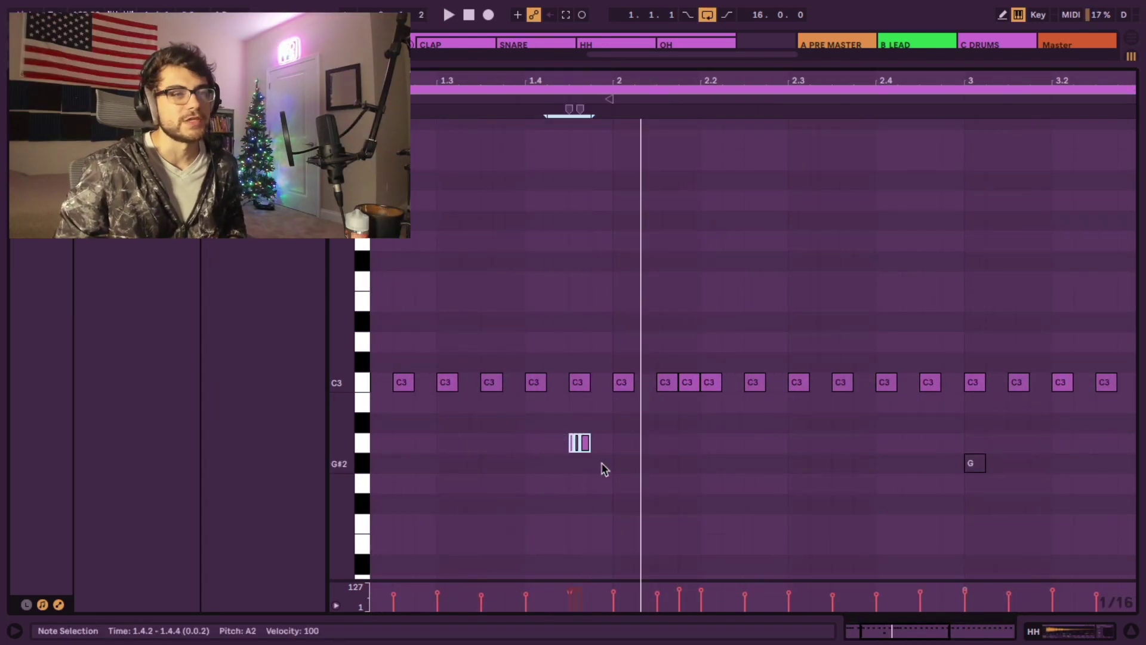
right_click(604, 469)
click(659, 497)
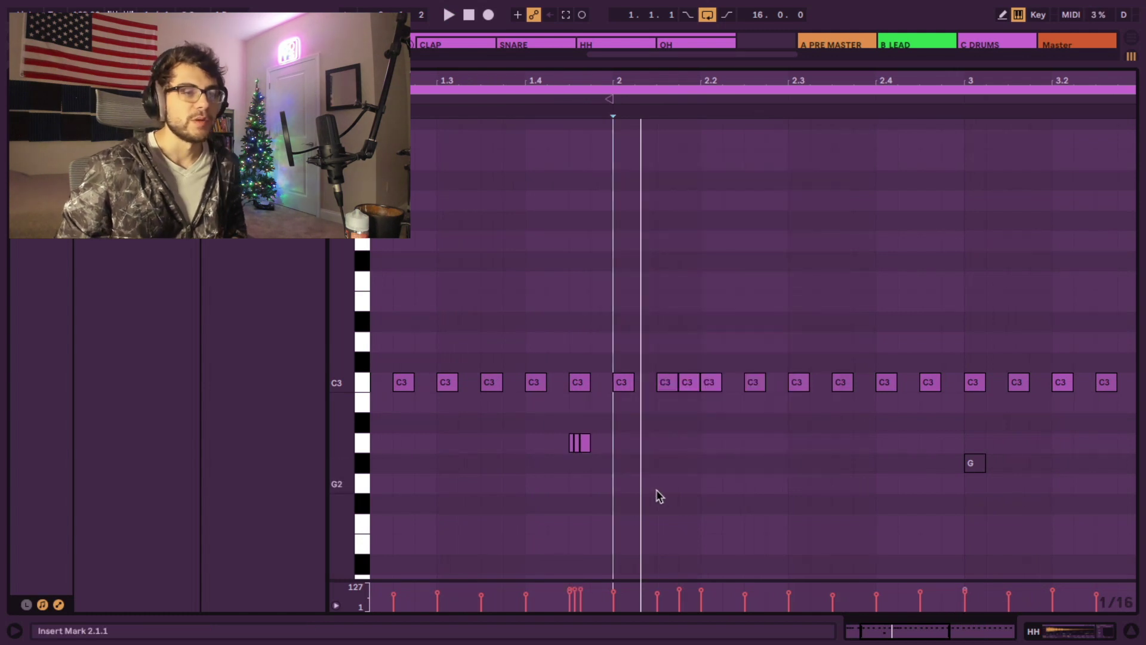
click(569, 480)
mouse_move(574, 80)
mouse_down()
mouse_move(573, 60)
mouse_move(606, 367)
mouse_up()
click(619, 438)
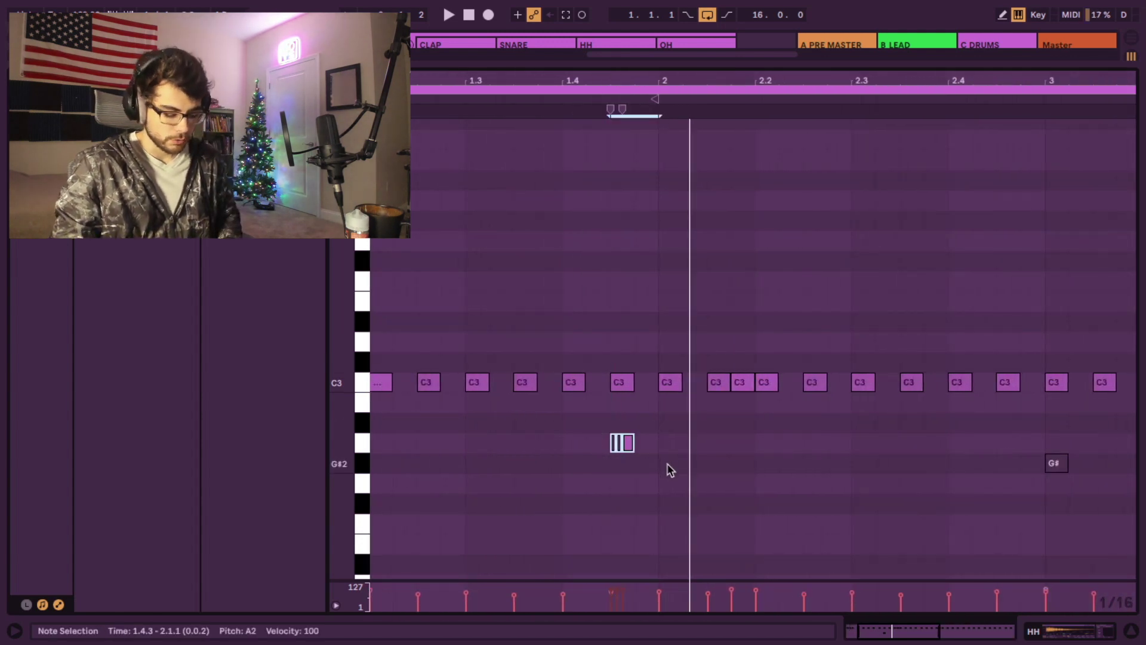
key(Up)
key(Up)
key(Up)
click(633, 416)
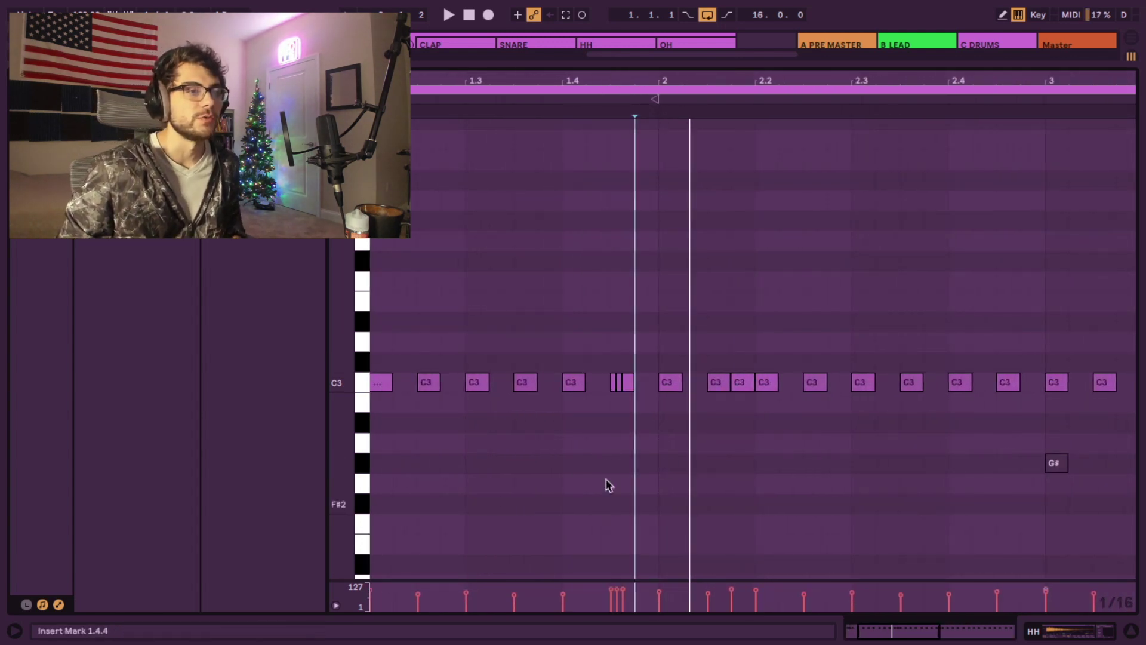
- Lower the velocity of the three C3 roll notes at 1.4.3 and play back the pattern
drag(600, 377, 631, 401)
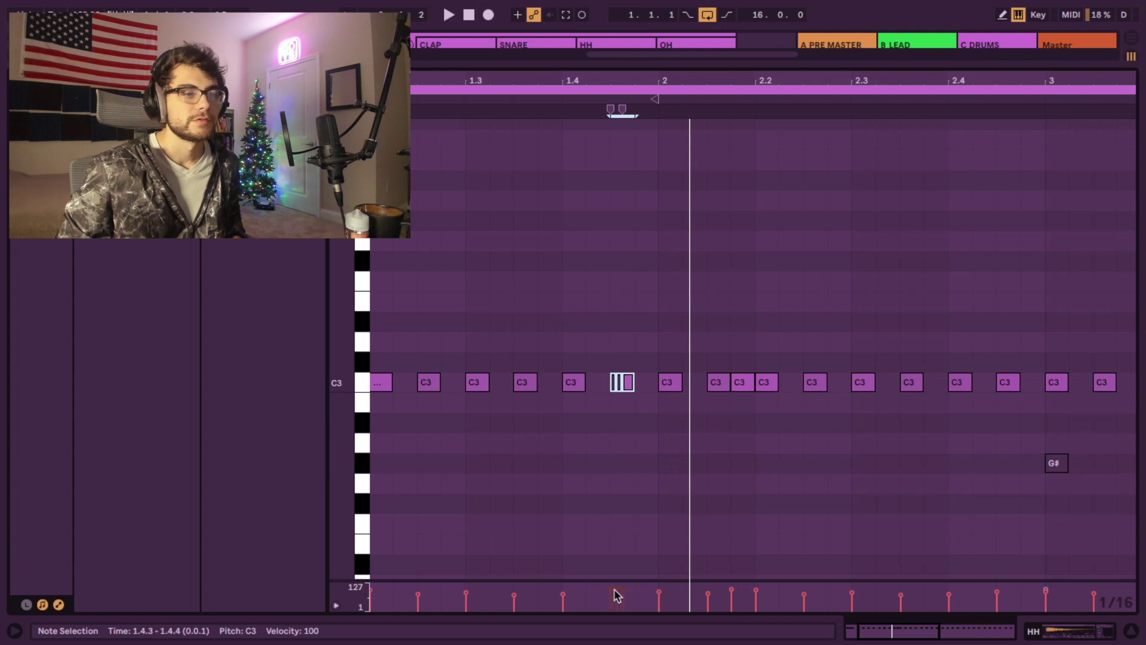
click(627, 494)
key(space)
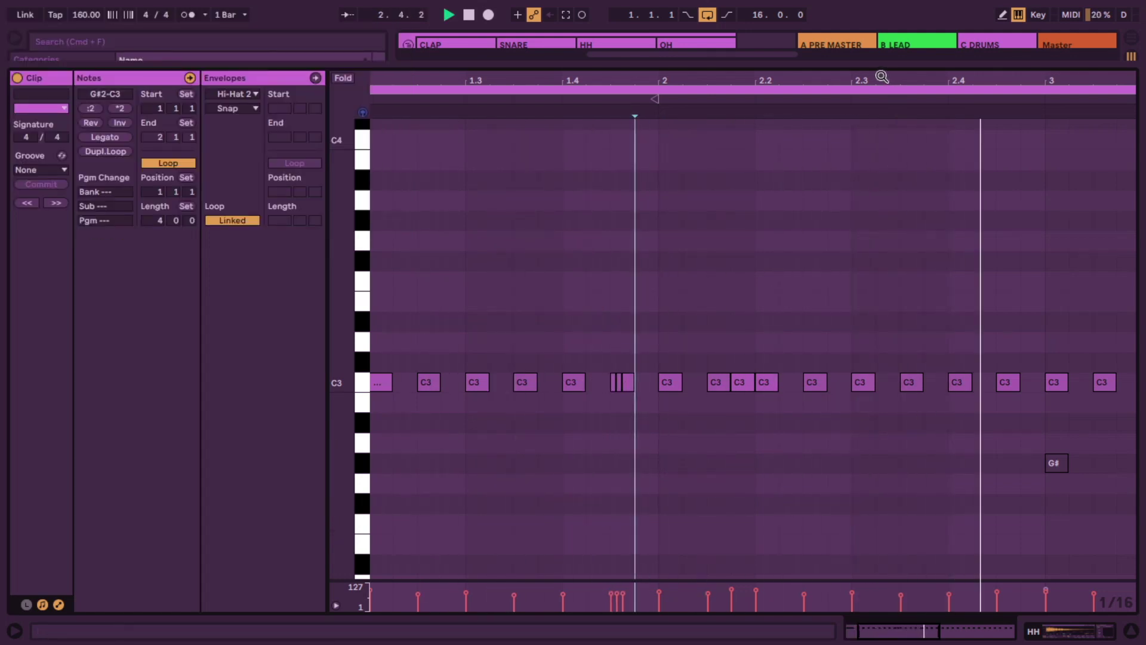
key(minus)
key(space)
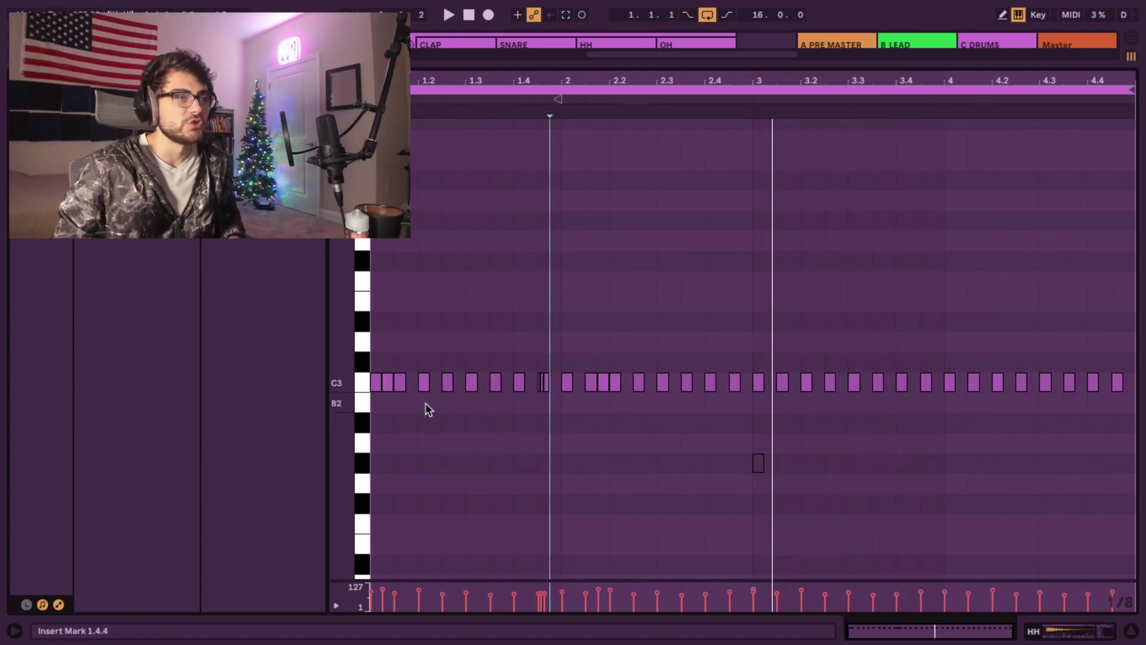
- Set the fixed grid to 1/16 and duplicate the hi-hat notes of the first two bars into bars 3 and 4
right_click(412, 507)
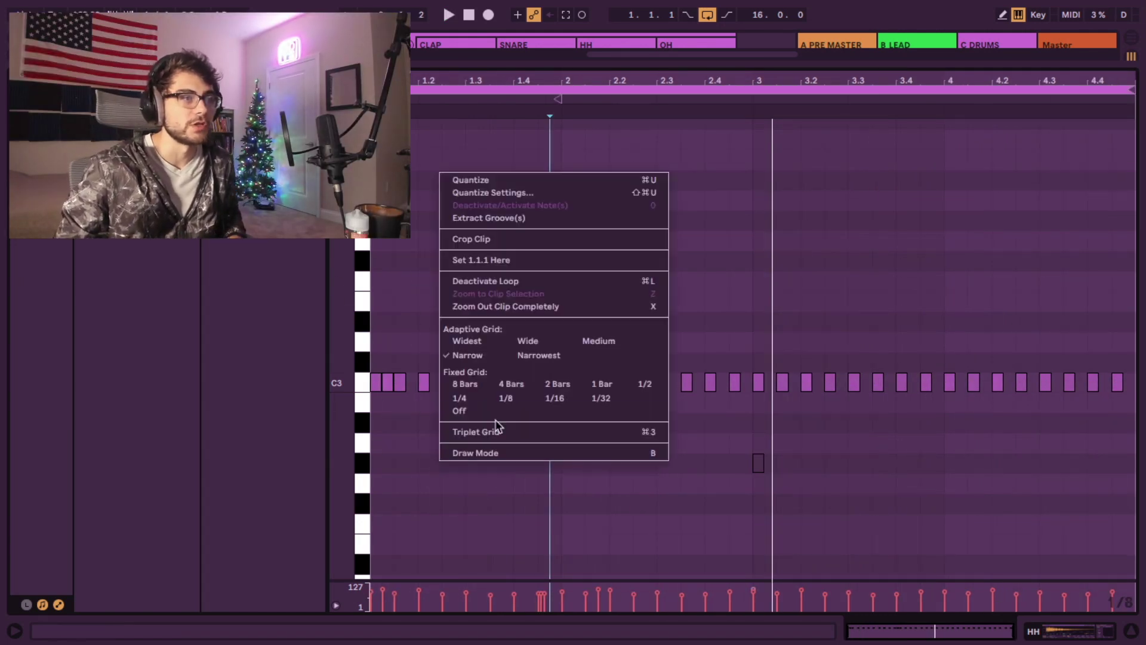
click(542, 412)
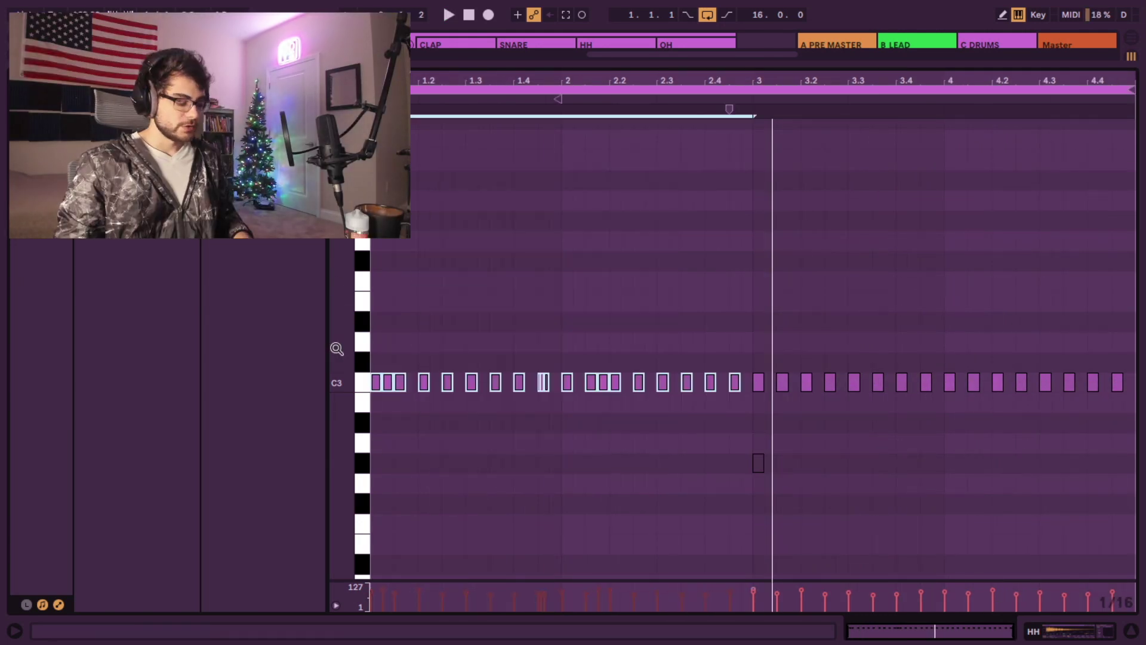
click(561, 410)
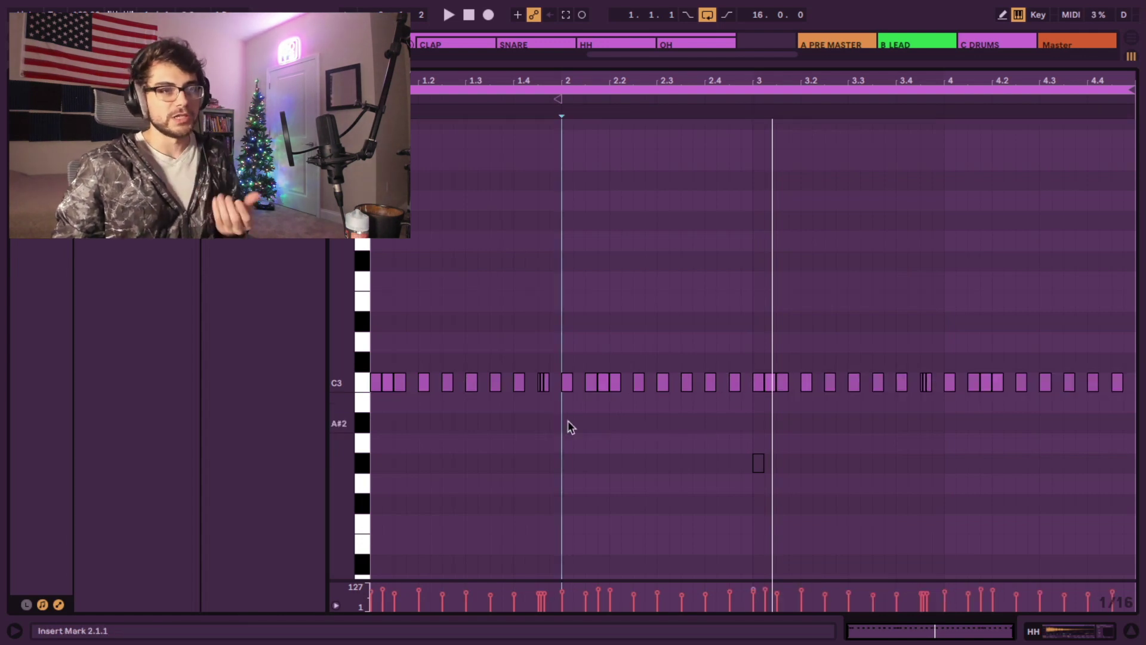
- Turn on the triplet grid with the fixed grid at 1/16
right_click(569, 426)
click(634, 392)
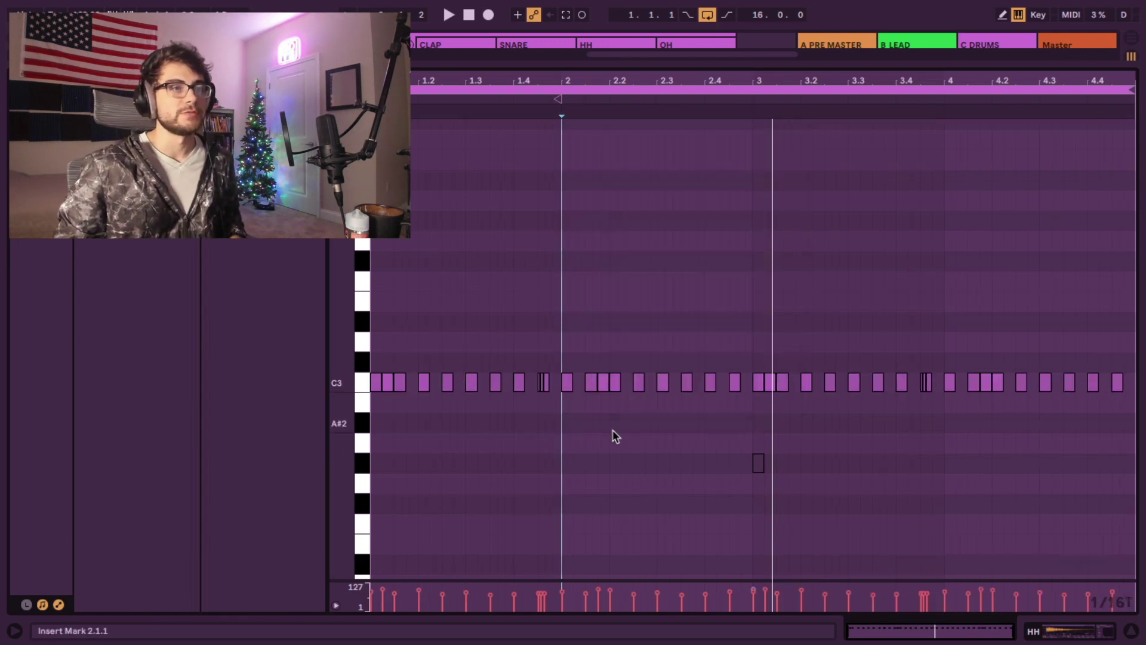
right_click(616, 478)
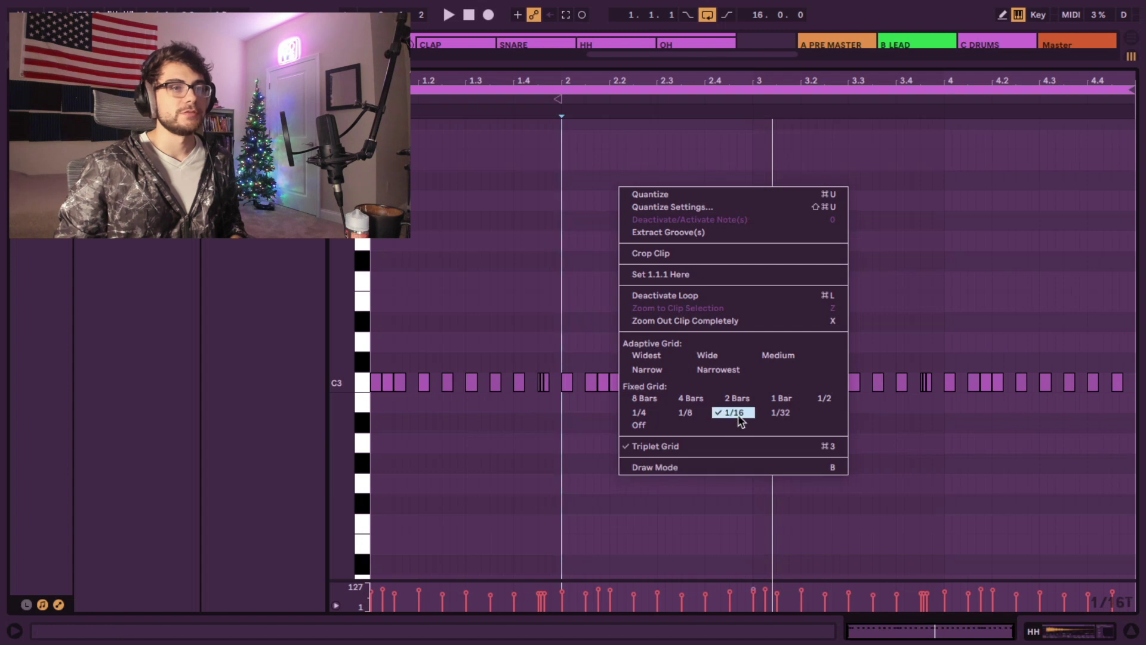
click(739, 414)
click(613, 463)
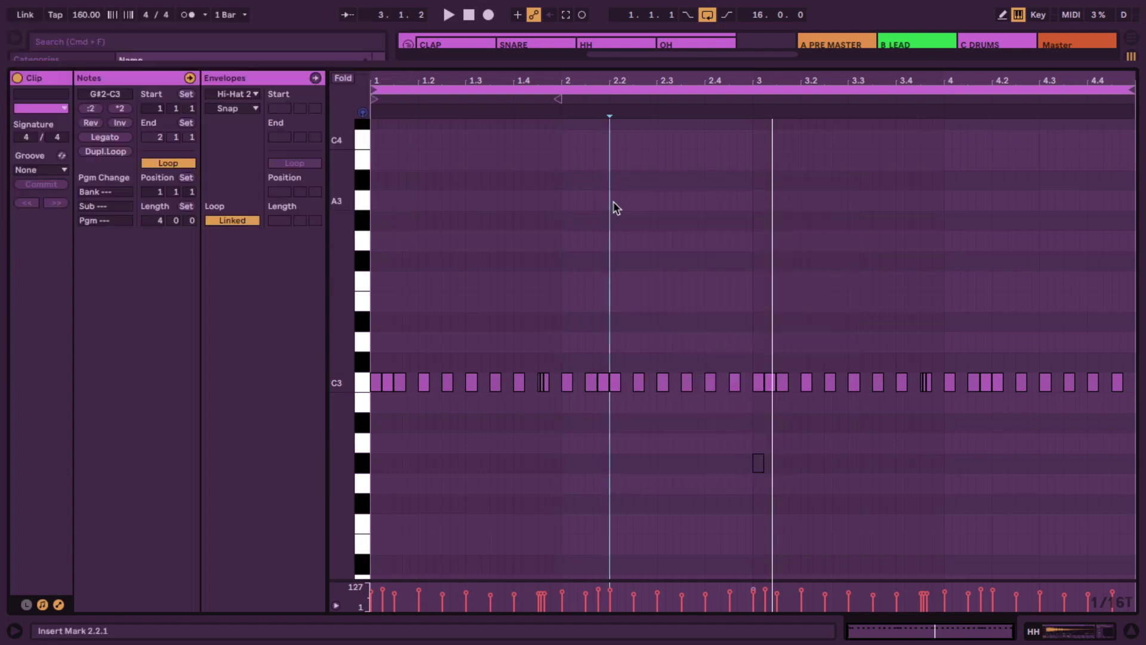
- Play back the hi-hat pattern from 2.2.1 and place the insert mark at 3.1.3
key(space)
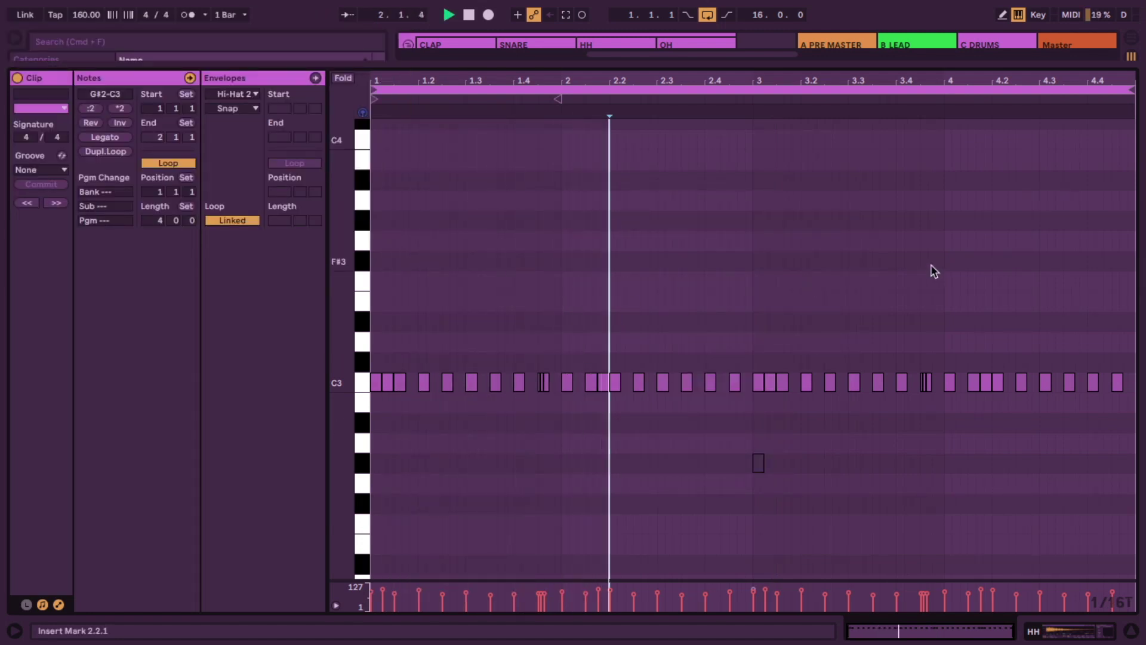
scroll(934, 85, up, 3)
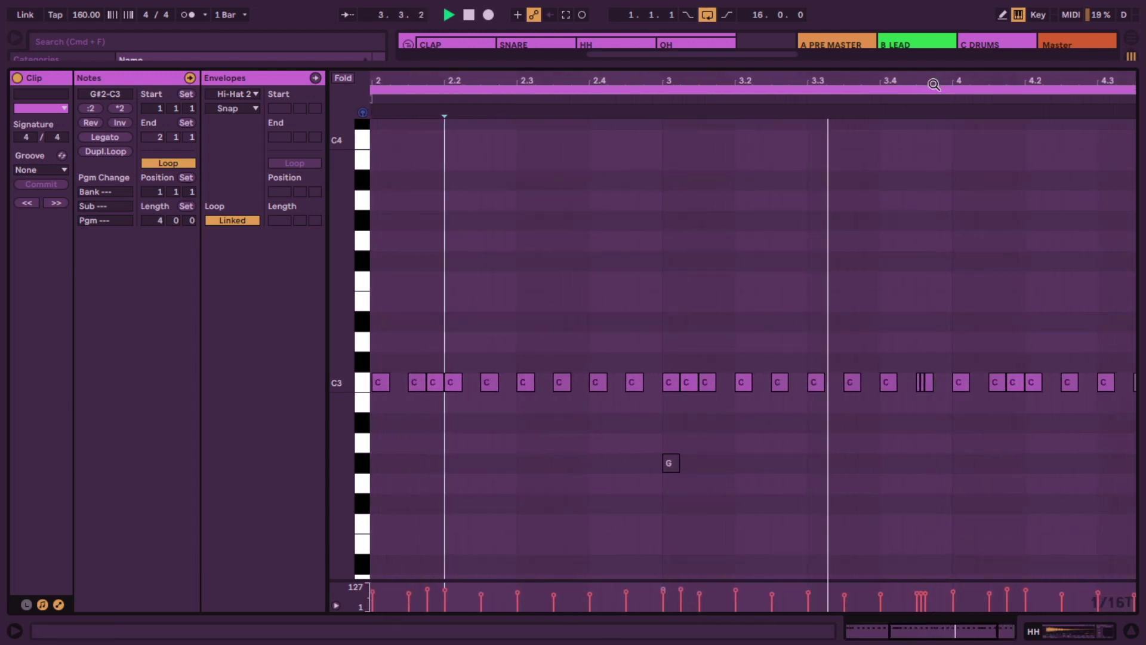
key(space)
click(713, 458)
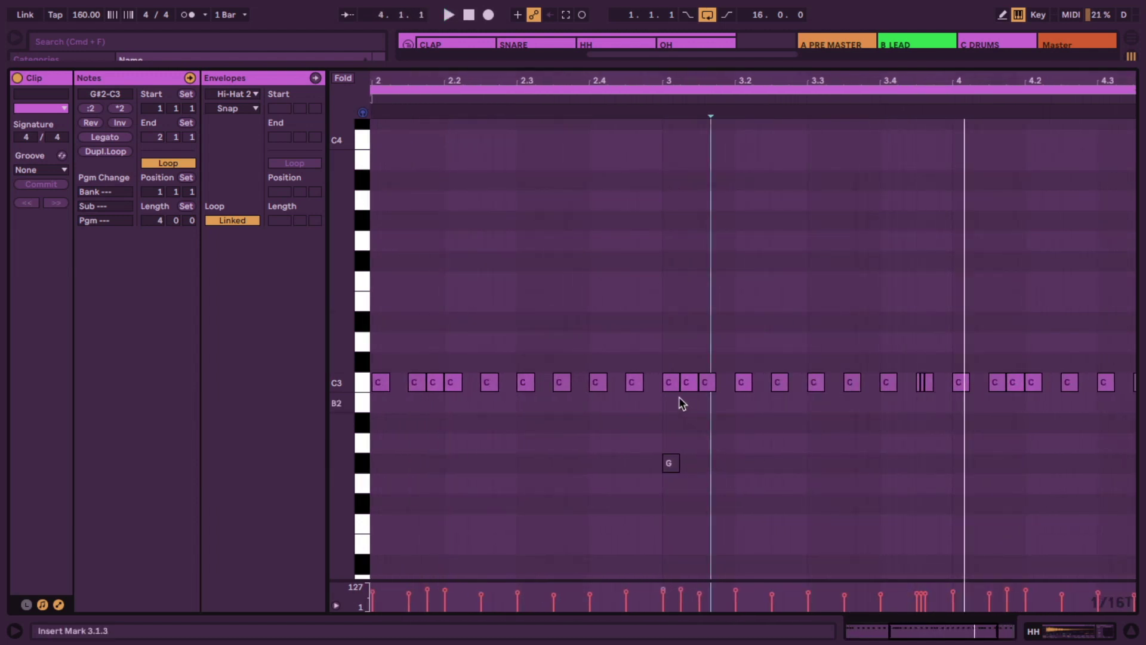
- Move the extra C3 hit at 3.1.2 back to 2.4.4 and set the fixed grid to 1/32
drag(689, 388, 652, 389)
click(678, 440)
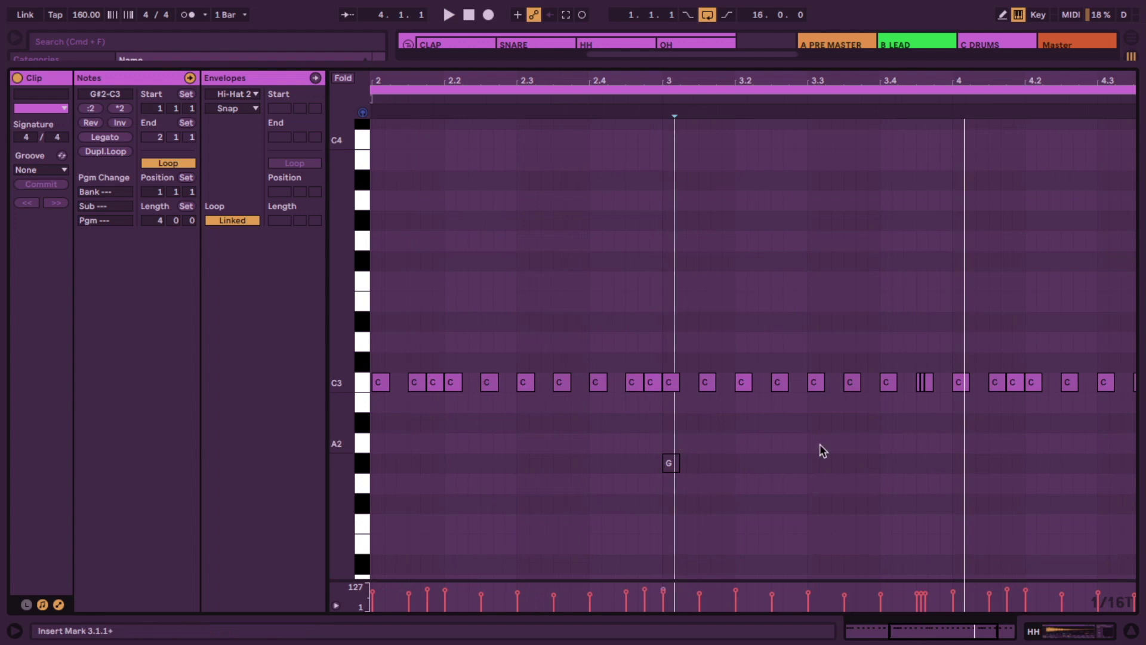
scroll(785, 442, down, 2)
right_click(727, 481)
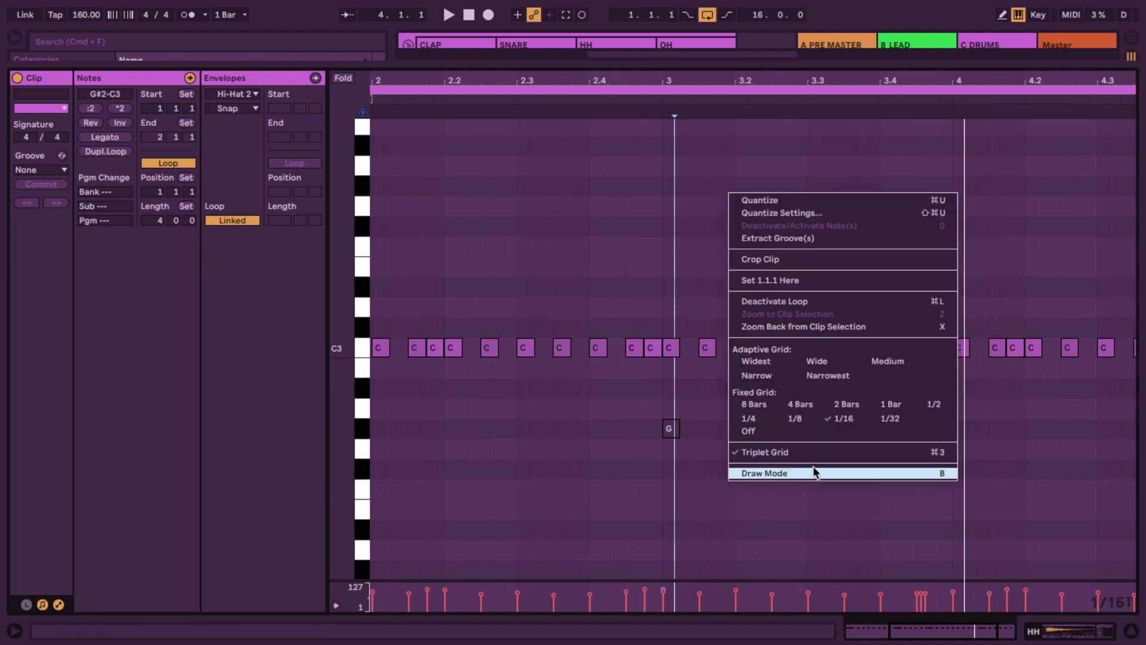
click(899, 419)
scroll(748, 450, down, 2)
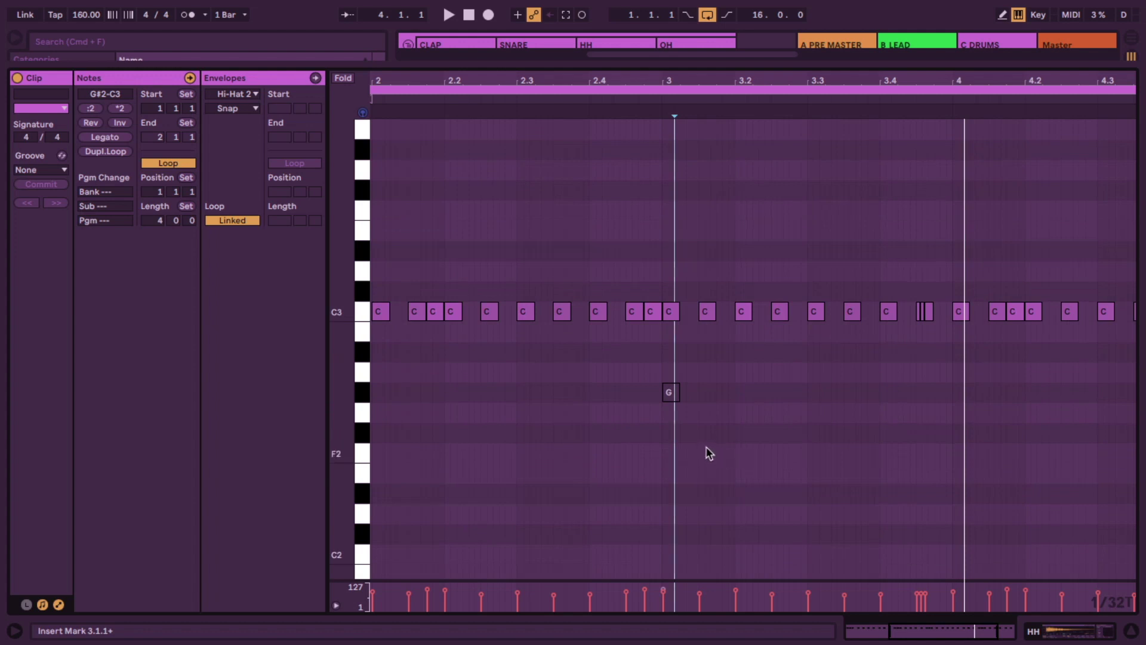
- Add a roll of six 1/32 triplet notes on F#2 starting at 3.2.1 and play it back
double_click(738, 433)
key(super+d)
key(super+d)
key(super+d)
key(super+d)
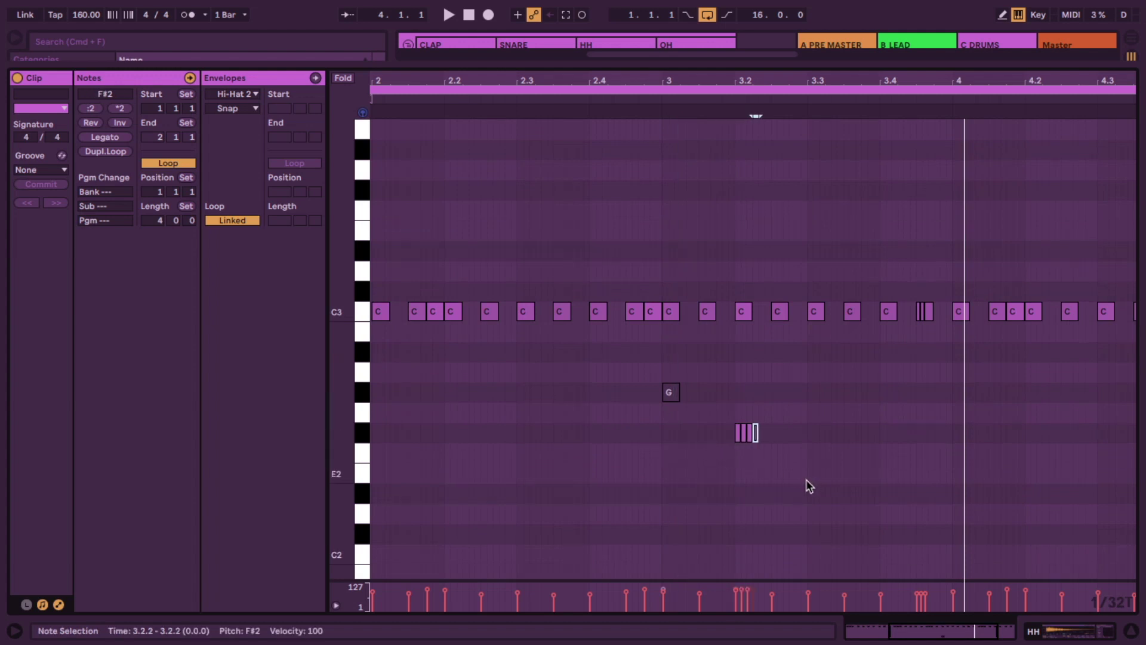
key(space)
click(801, 477)
click(778, 472)
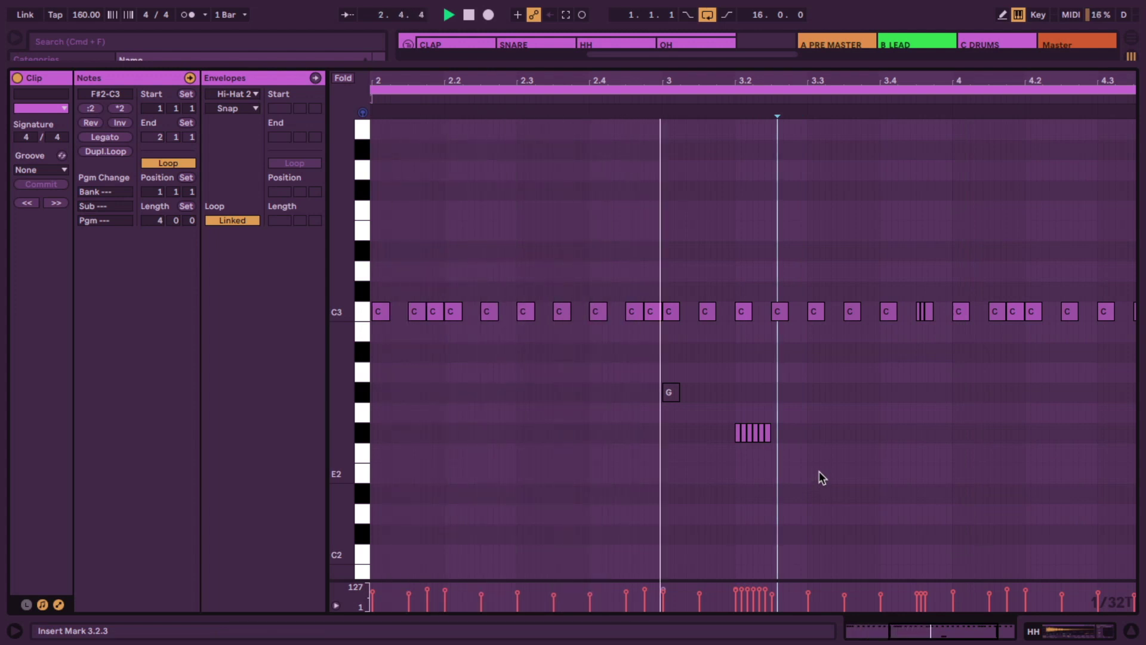
key(space)
- Shift the six-note F#2 roll to start at 3.2.3 and transpose it up to G#2
drag(714, 417, 814, 448)
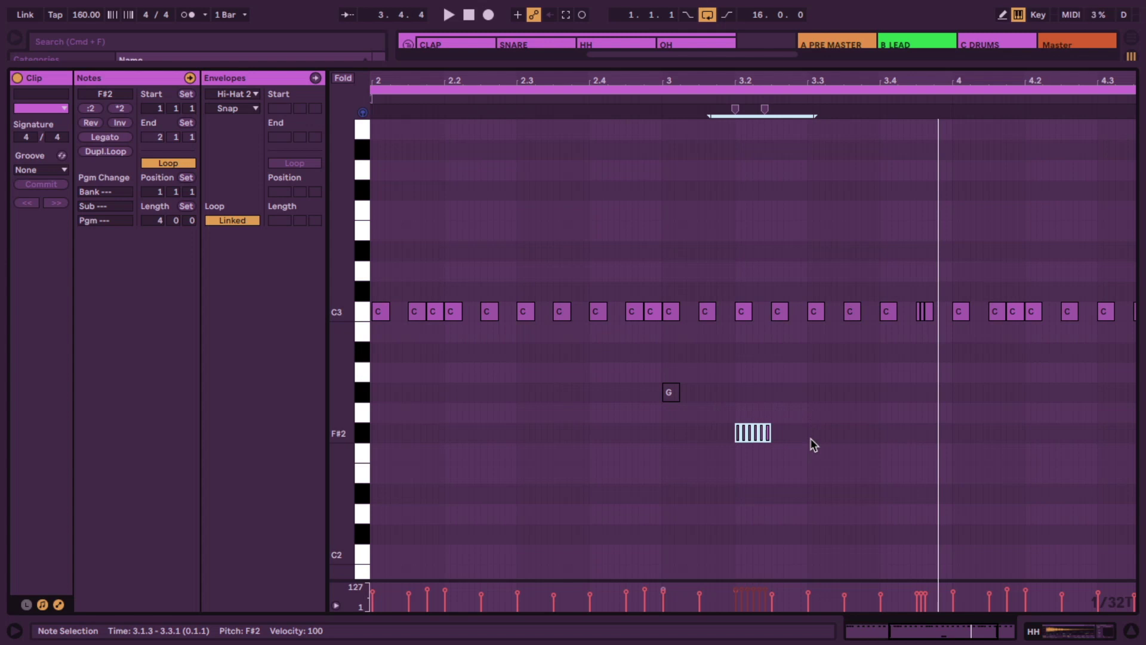
key(Right)
key(Right)
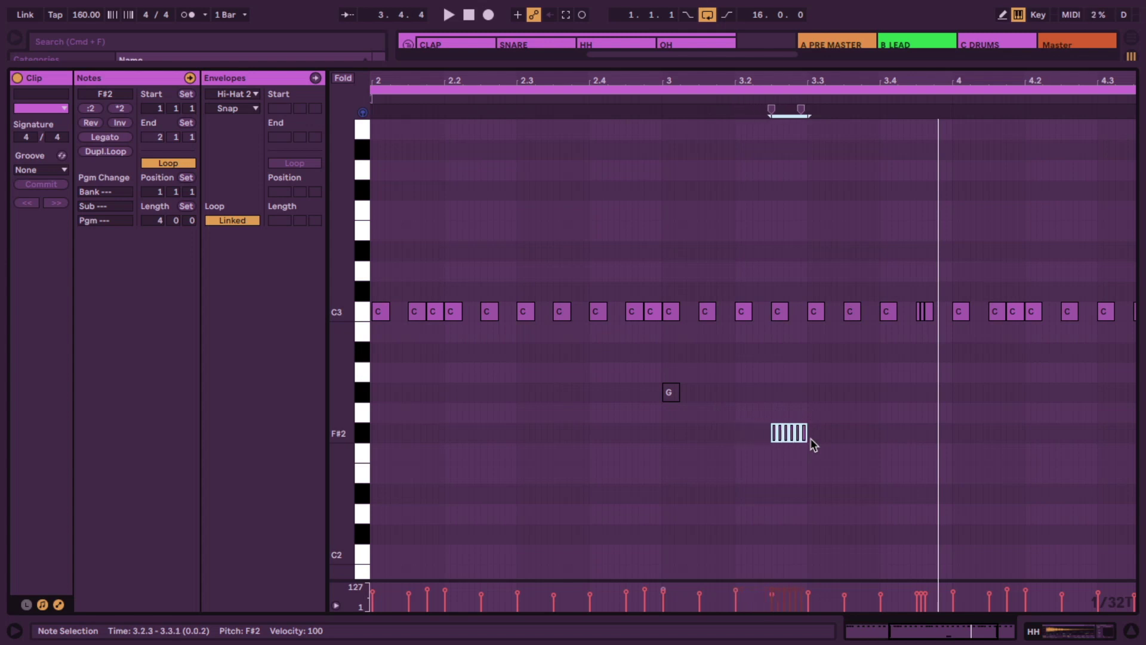
key(Up)
key(Up)
key(Up)
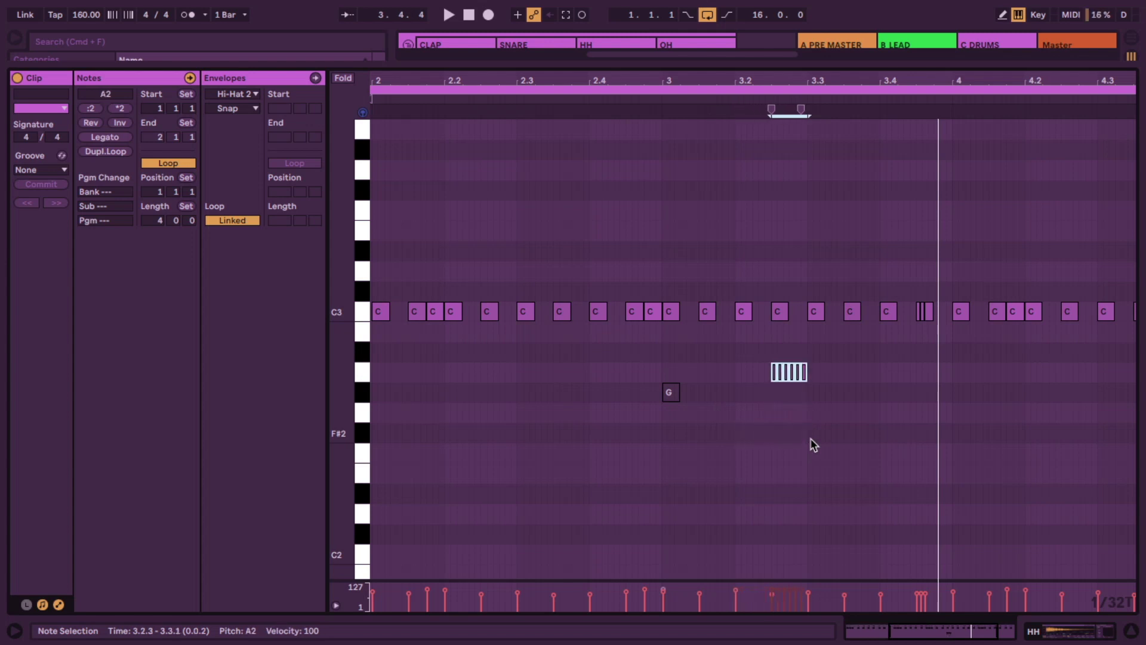
key(Down)
drag(727, 363, 854, 412)
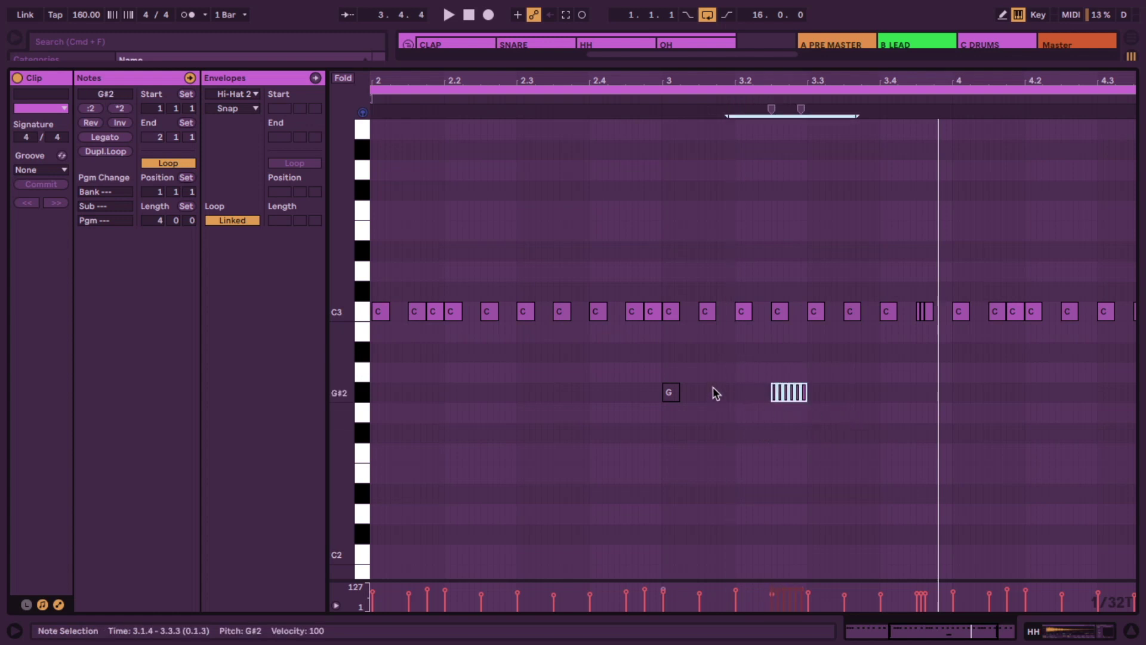
- Replace the C3 hits at 3.1.3 and 3.2.1 with G#2 hits, reusing the G#2 note from 3.1.1
click(666, 394)
key(space)
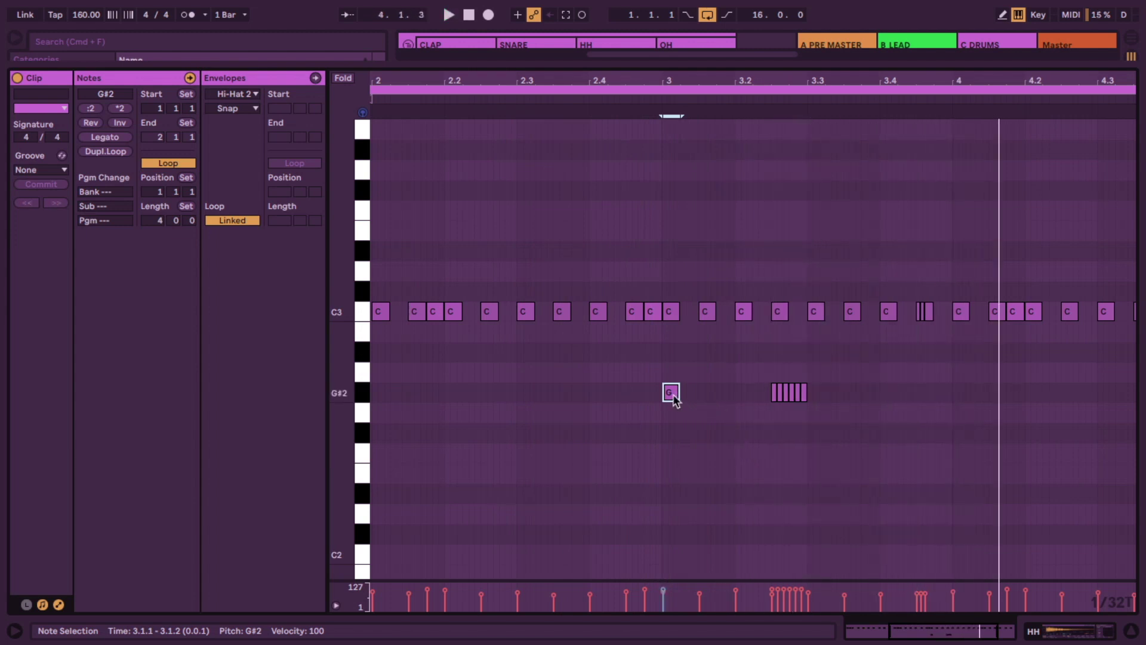
key(space)
drag(671, 394, 746, 401)
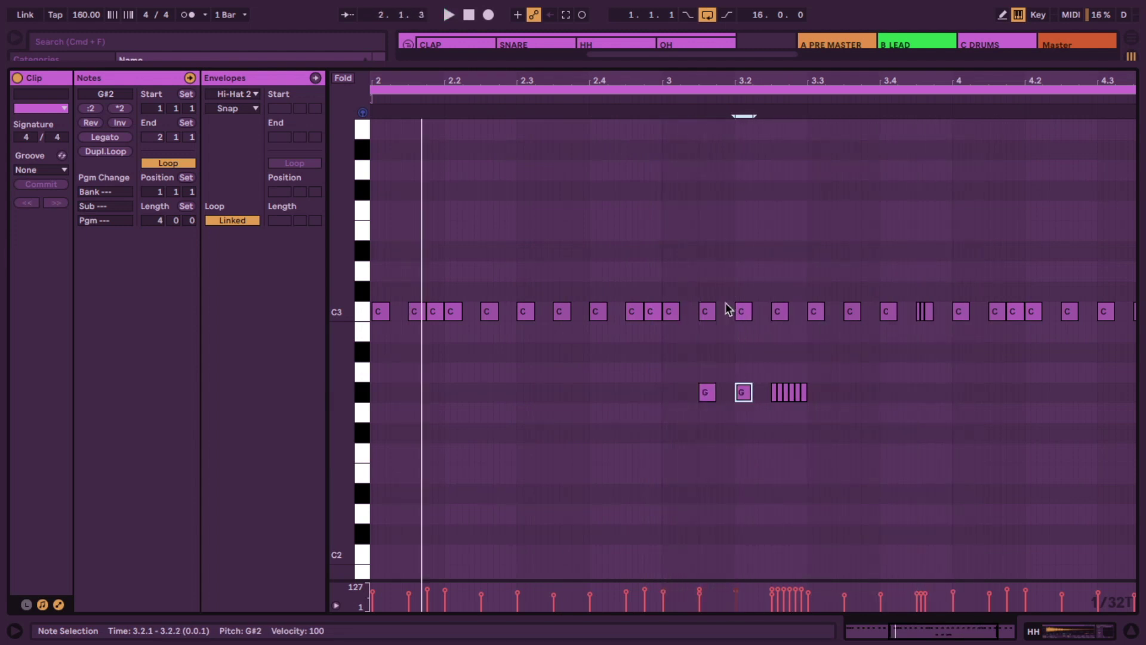
drag(706, 280, 745, 321)
key(Delete)
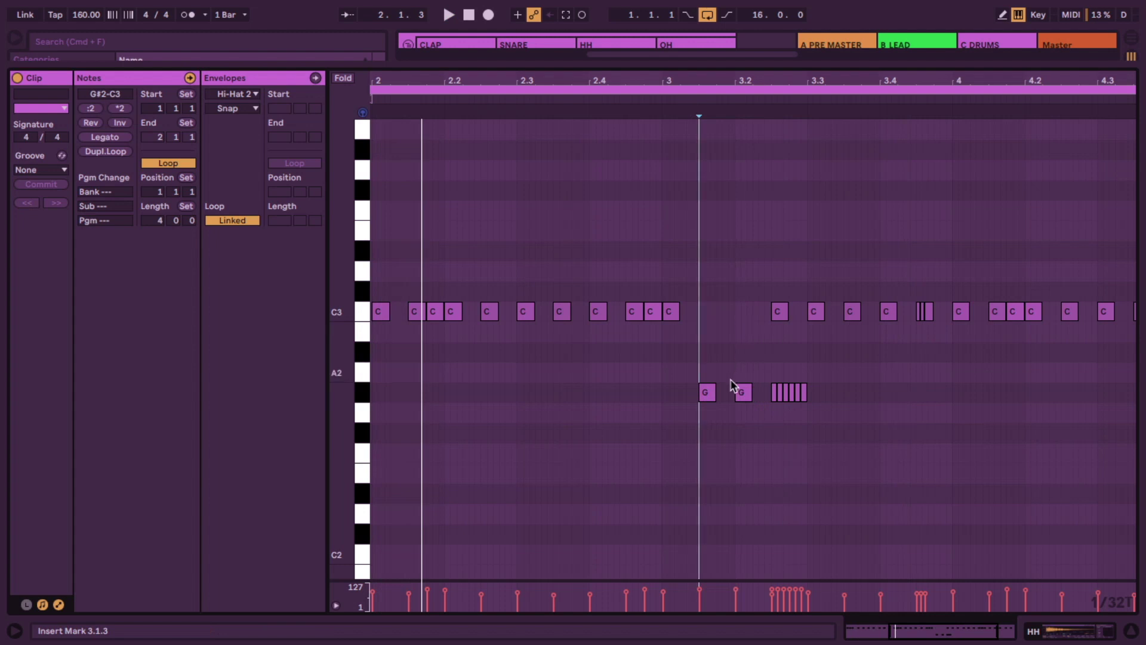
- Play back the pattern and lower the C3 note at 3.3.3 to G#2
click(740, 465)
key(space)
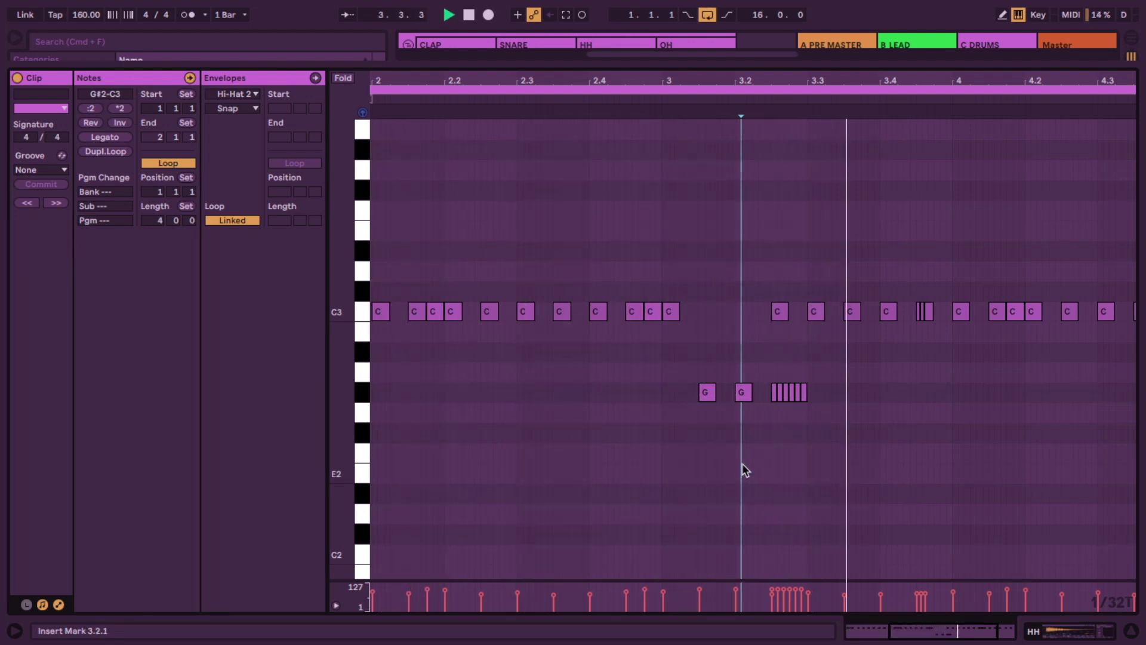
drag(849, 319, 856, 398)
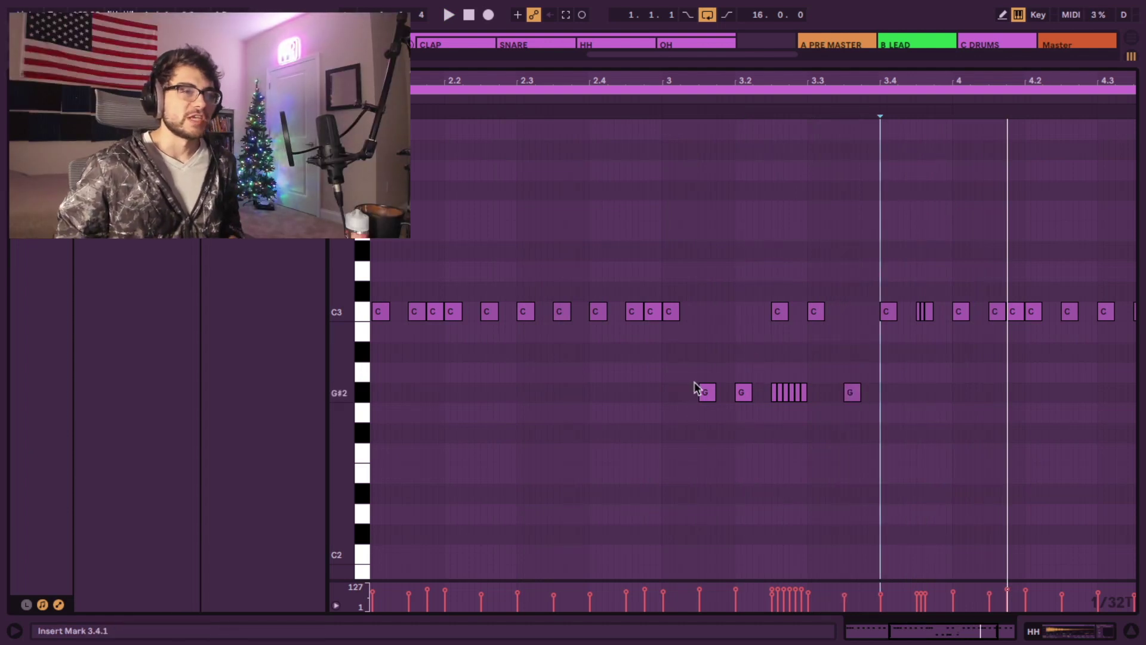
- Copy the G#2 hits at 3.1.3 and 3.2.1 up to C3 as stacked pairs and delete the C3 copies
drag(698, 382, 748, 402)
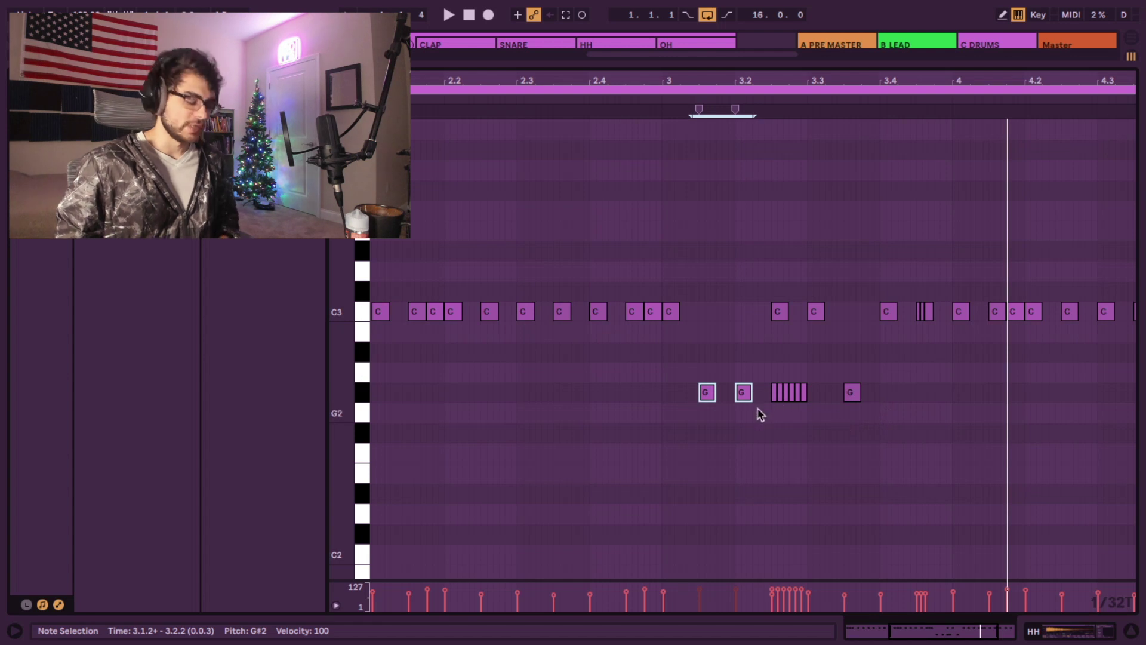
drag(707, 396, 706, 316)
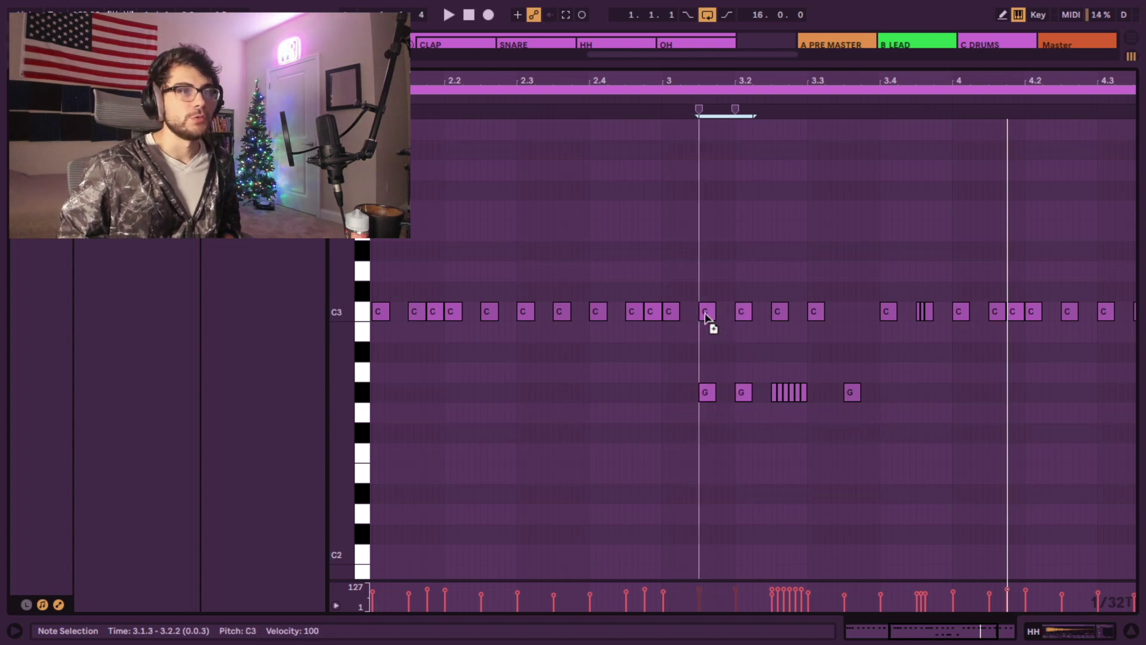
drag(691, 356, 748, 417)
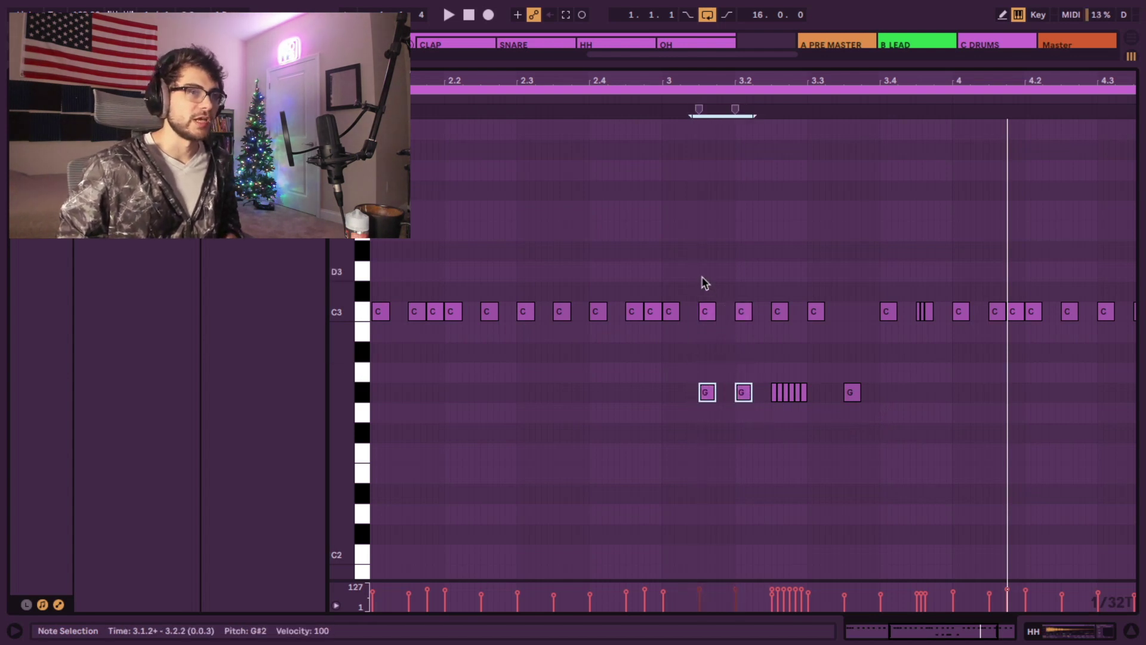
drag(702, 278, 758, 406)
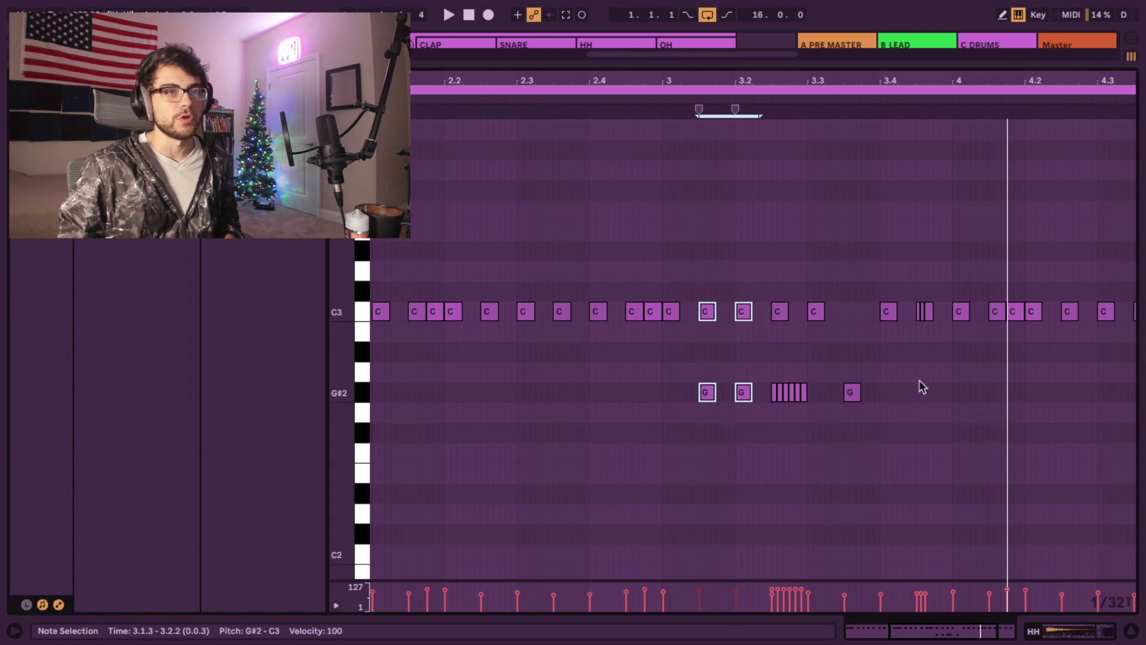
click(780, 446)
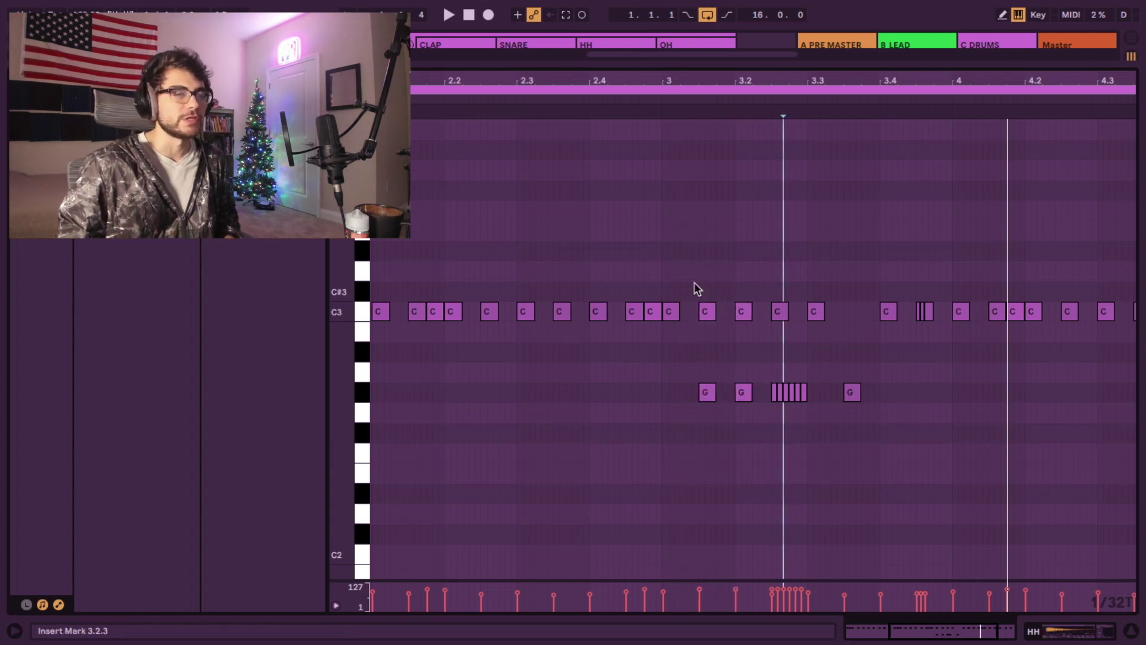
drag(696, 283, 744, 353)
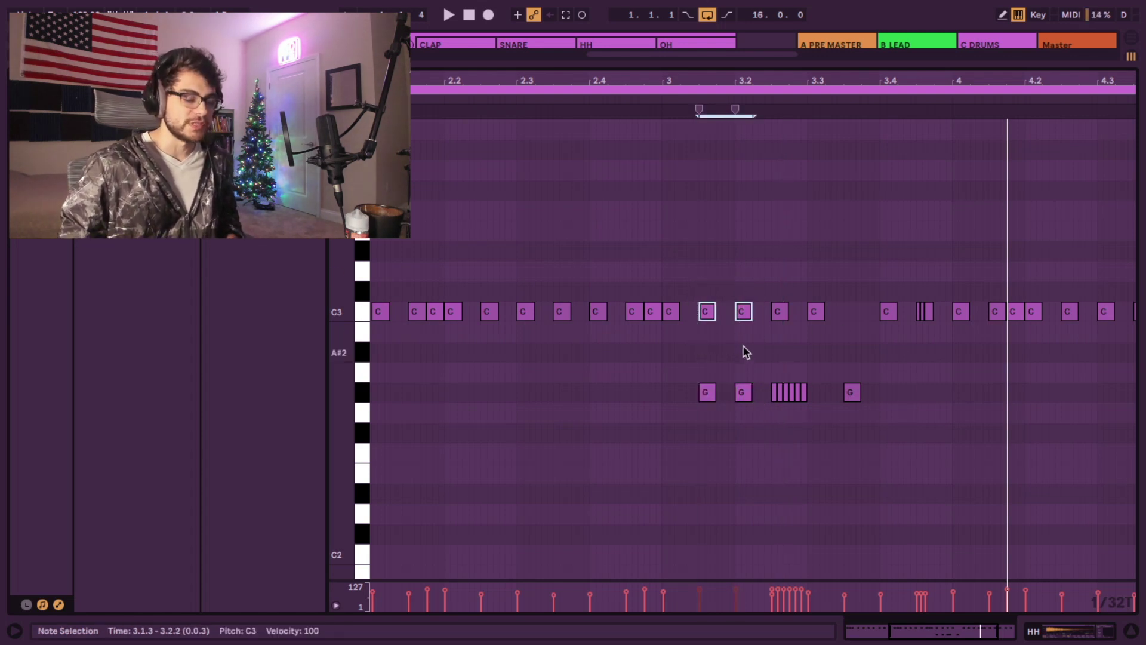
key(Delete)
drag(684, 383, 747, 408)
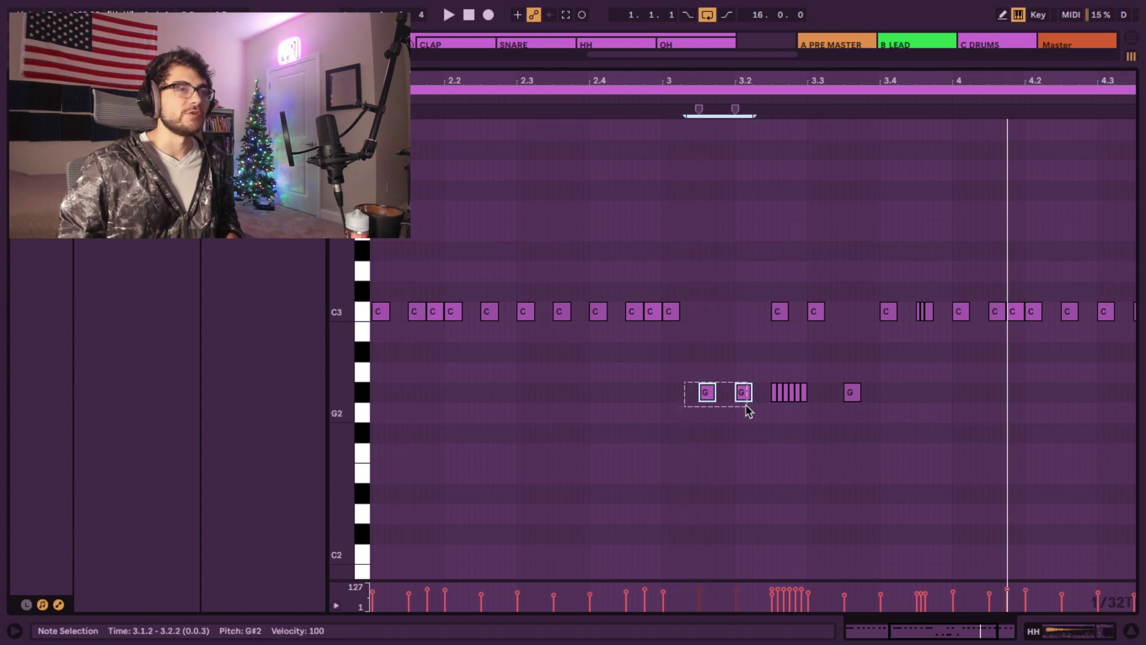
- Play back the pattern and delete the extra C3 hit at 2.4.4
scroll(697, 394, down, 1)
key(space)
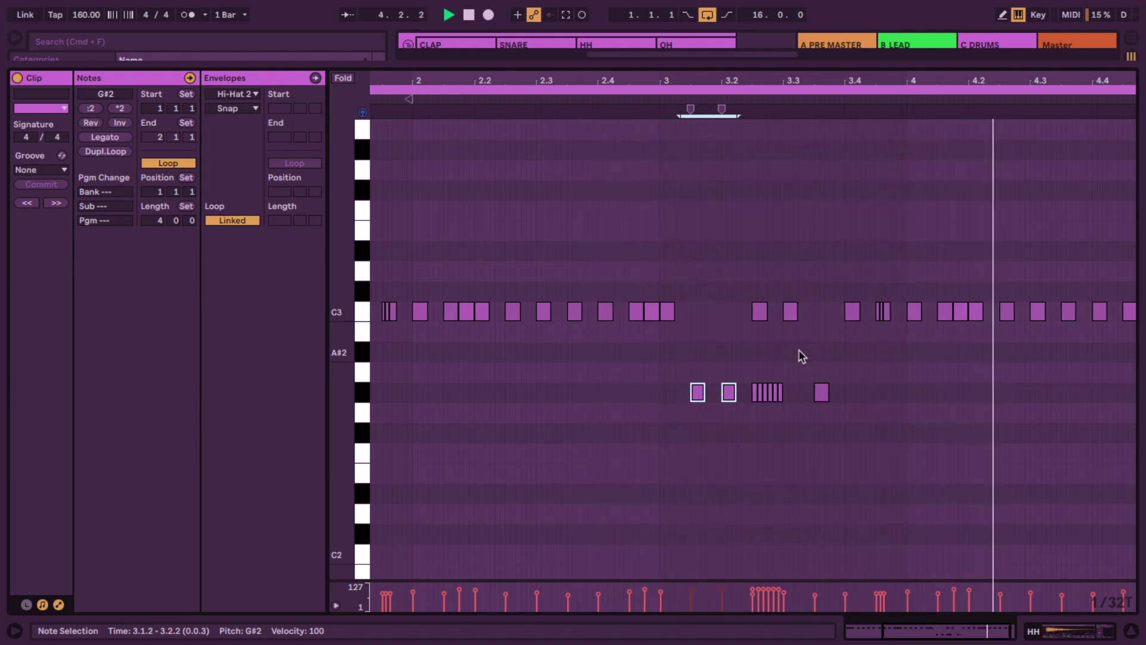
scroll(766, 375, down, 1)
click(559, 311)
click(570, 314)
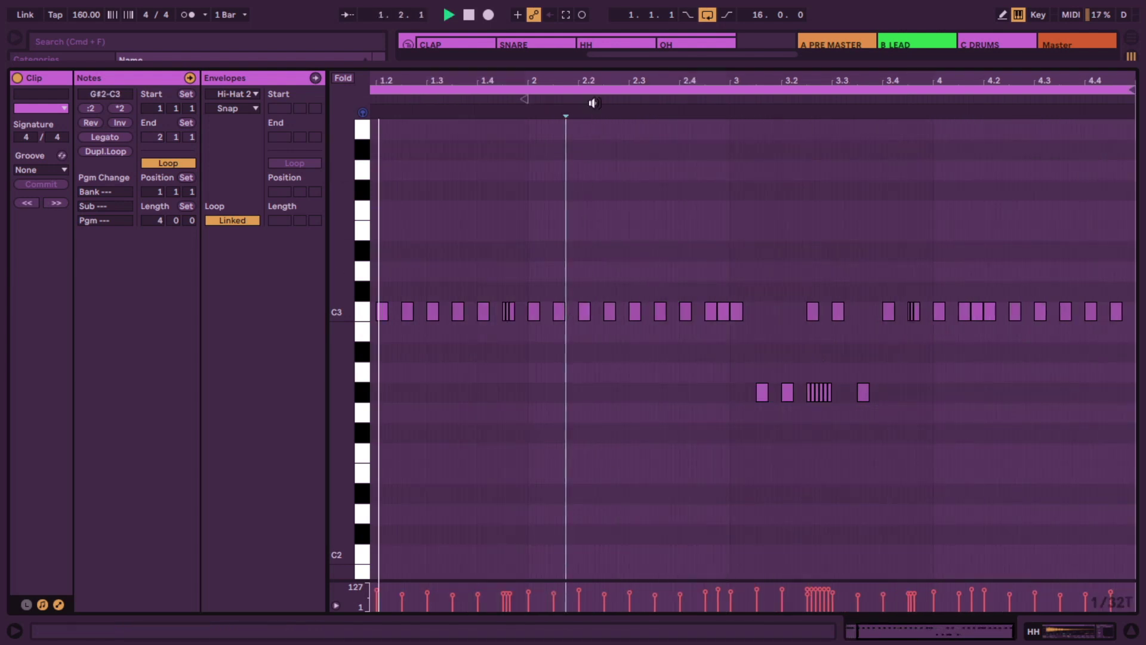
drag(600, 78, 644, 80)
scroll(661, 259, up, 2)
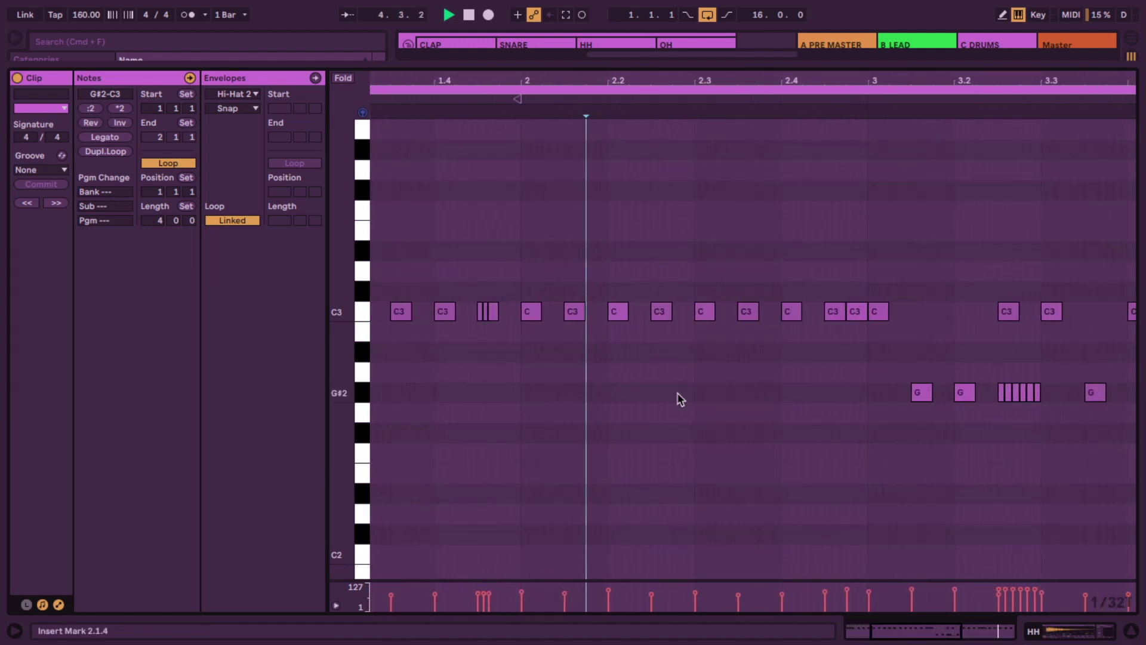
double_click(855, 311)
click(709, 403)
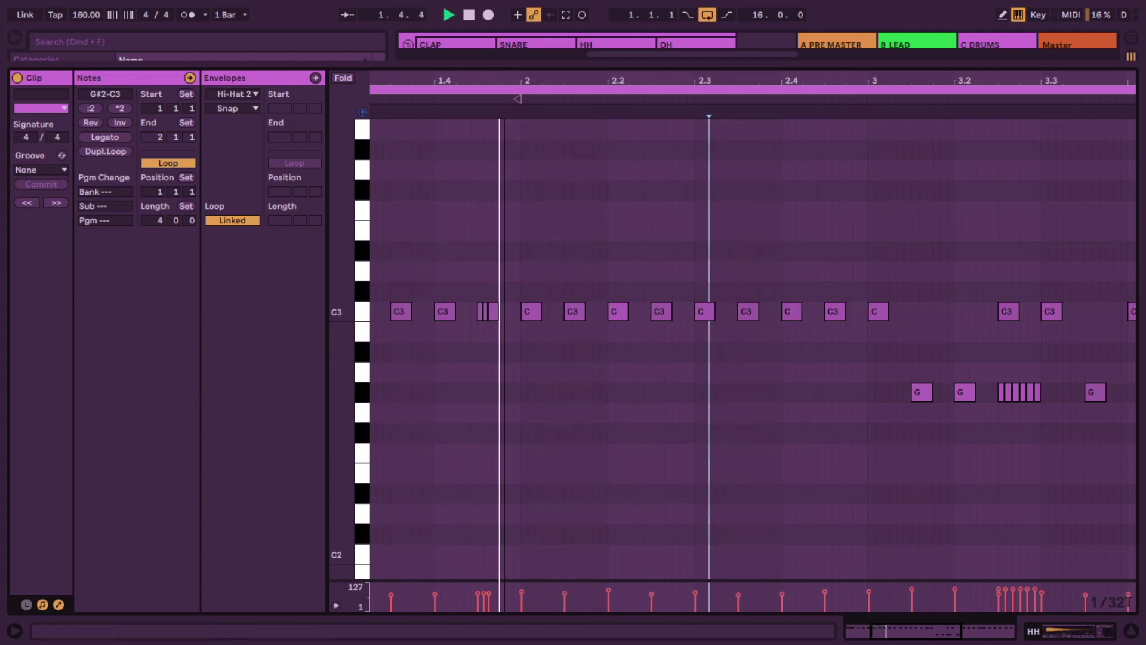
- Add an A2 note at 1.3.1, lengthen it to a 1/16 triplet, and duplicate it three times
drag(508, 79, 507, 104)
key(space)
key(space)
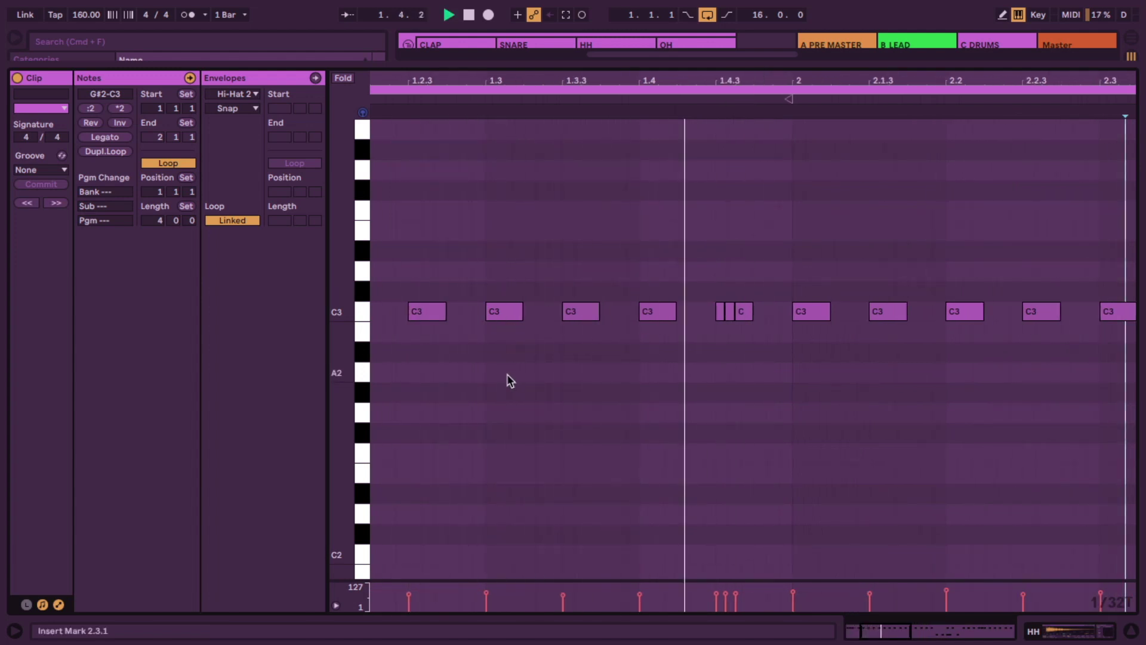
key(space)
double_click(492, 372)
drag(495, 373, 507, 374)
key(super+d)
key(super+d)
key(super+d)
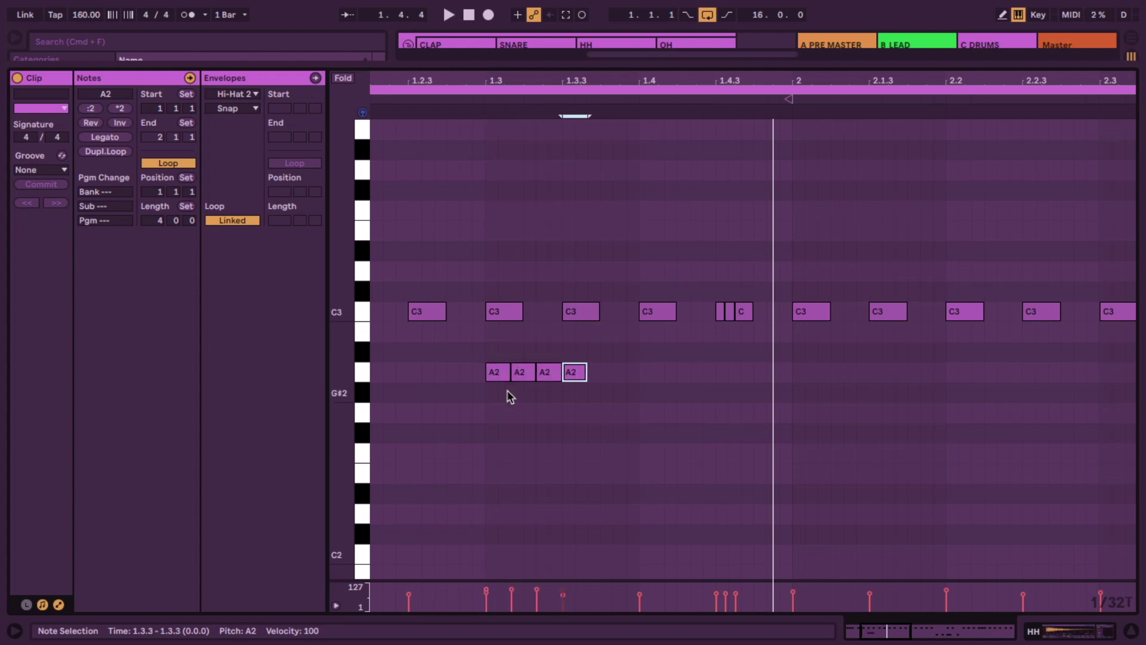
- Extend the A2 triplet run to six notes filling beat 1.3 and delete the C3 notes at 1.3.1 and 1.3.3
key(space)
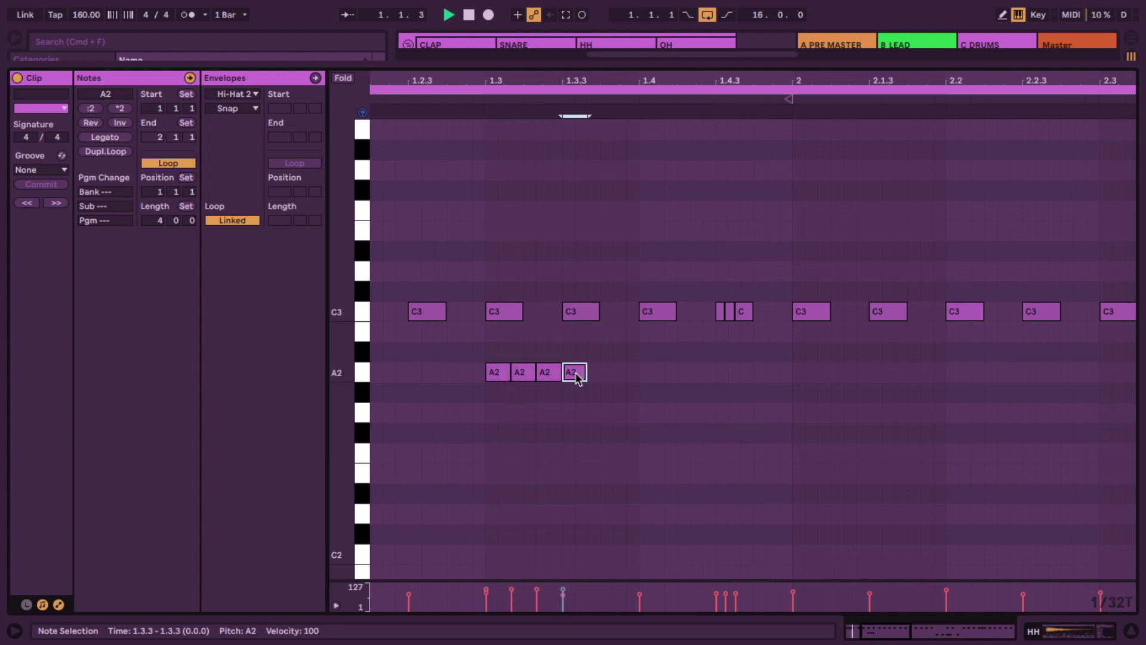
key(space)
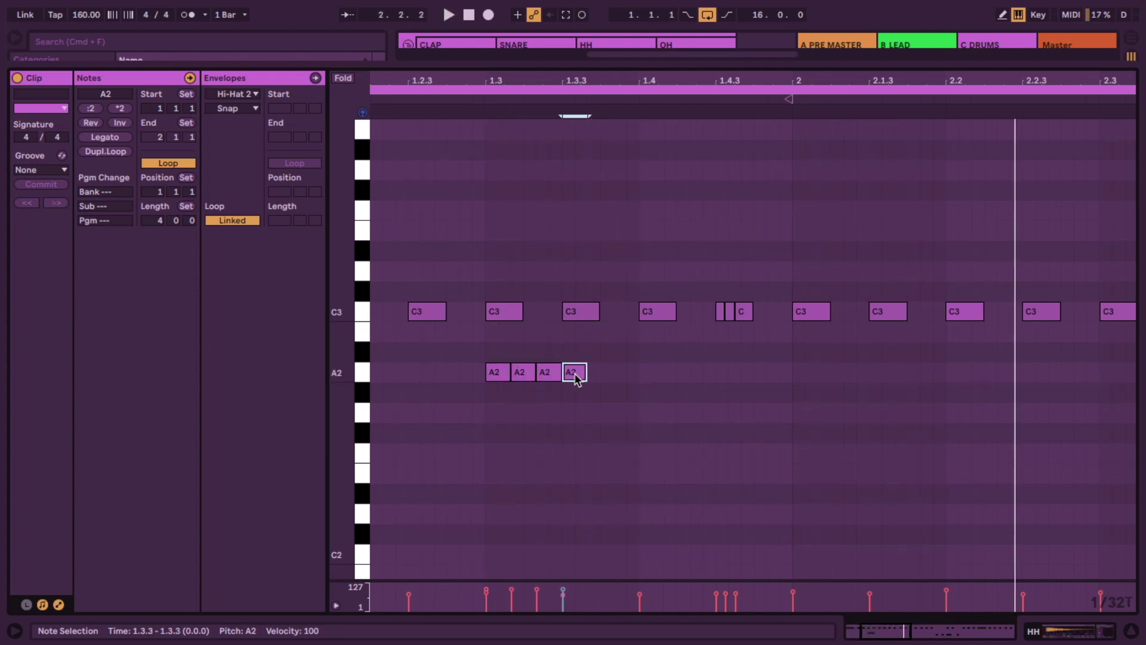
key(super+d)
key(super+d)
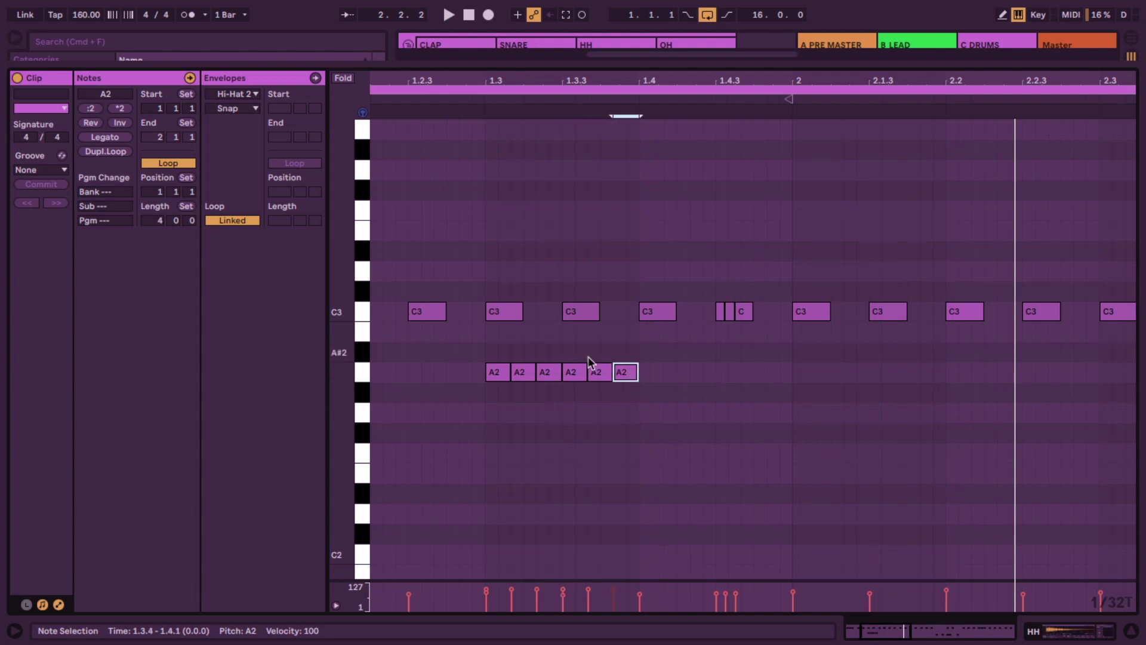
double_click(505, 311)
double_click(563, 312)
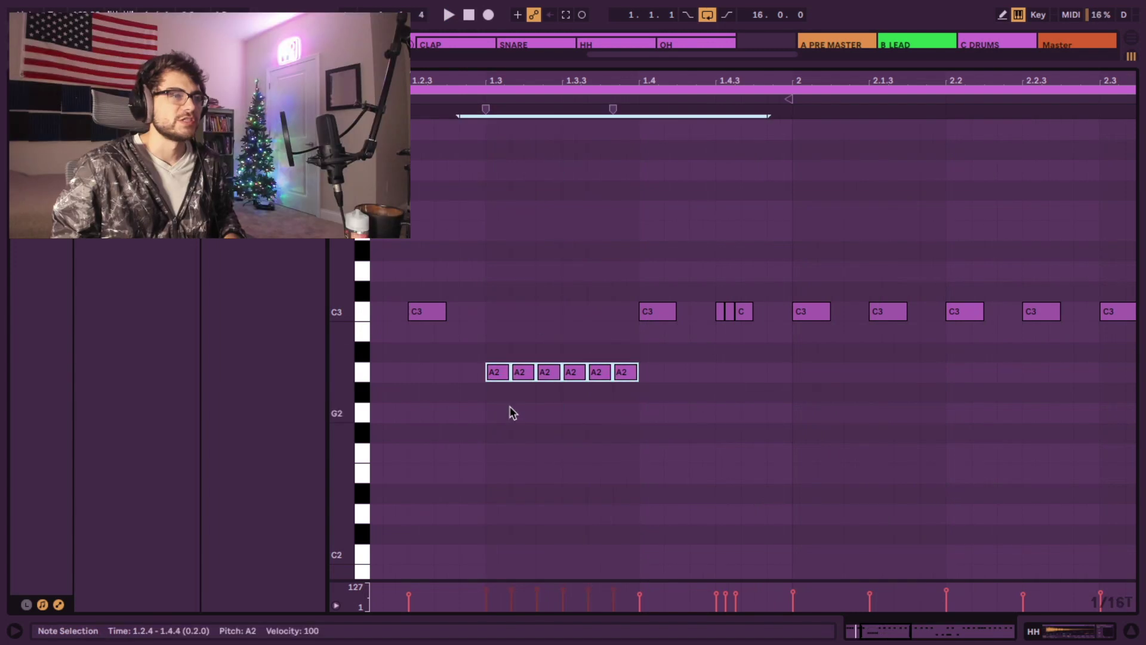
- Play back the pattern to hear the six-note A2 triplet run in the first bar
drag(466, 362, 689, 464)
click(615, 430)
key(space)
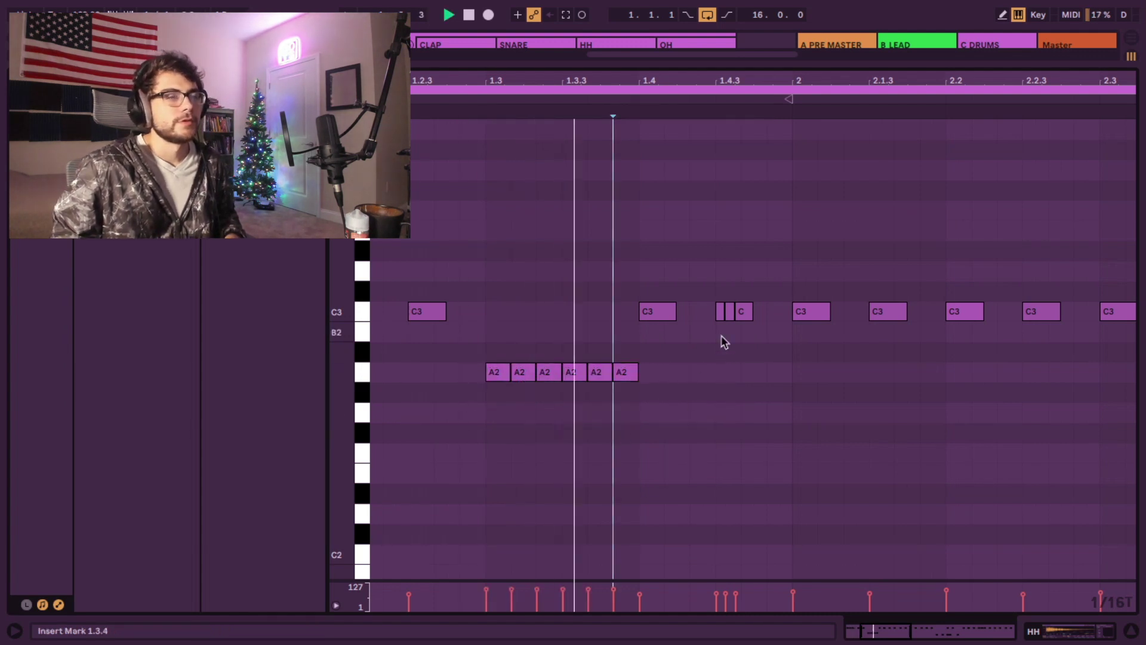
drag(556, 100, 555, 84)
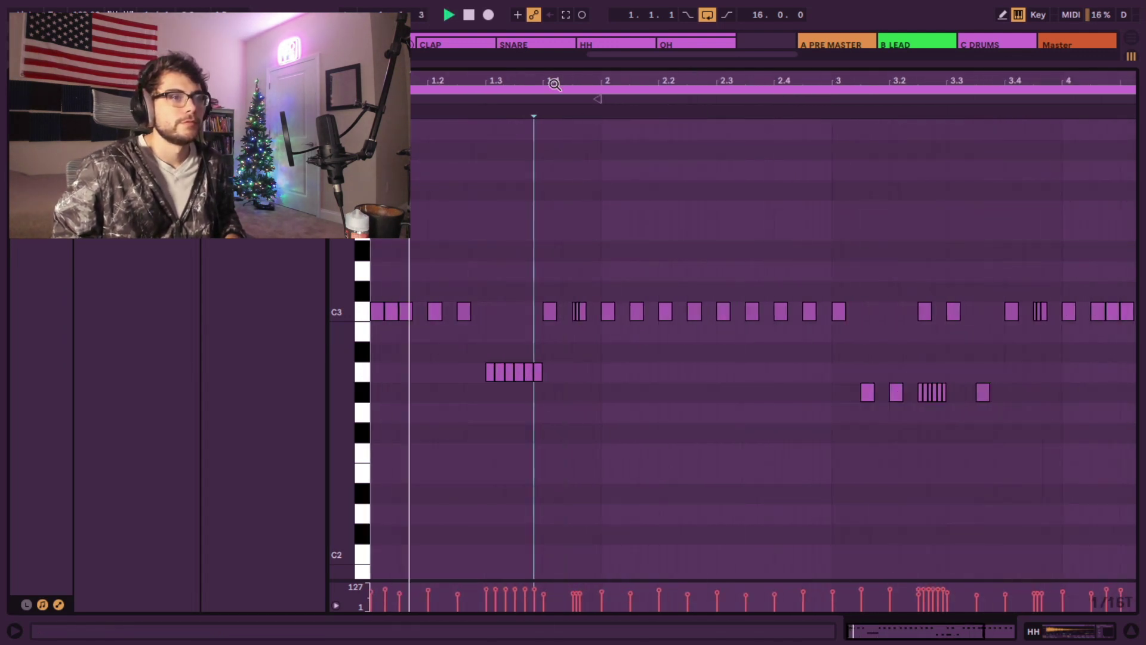
key(space)
- Copy the three-note C3 roll from 3.4.3 to 4.1.1 in place of the single hit there
scroll(468, 402, up, 4)
drag(553, 274, 710, 317)
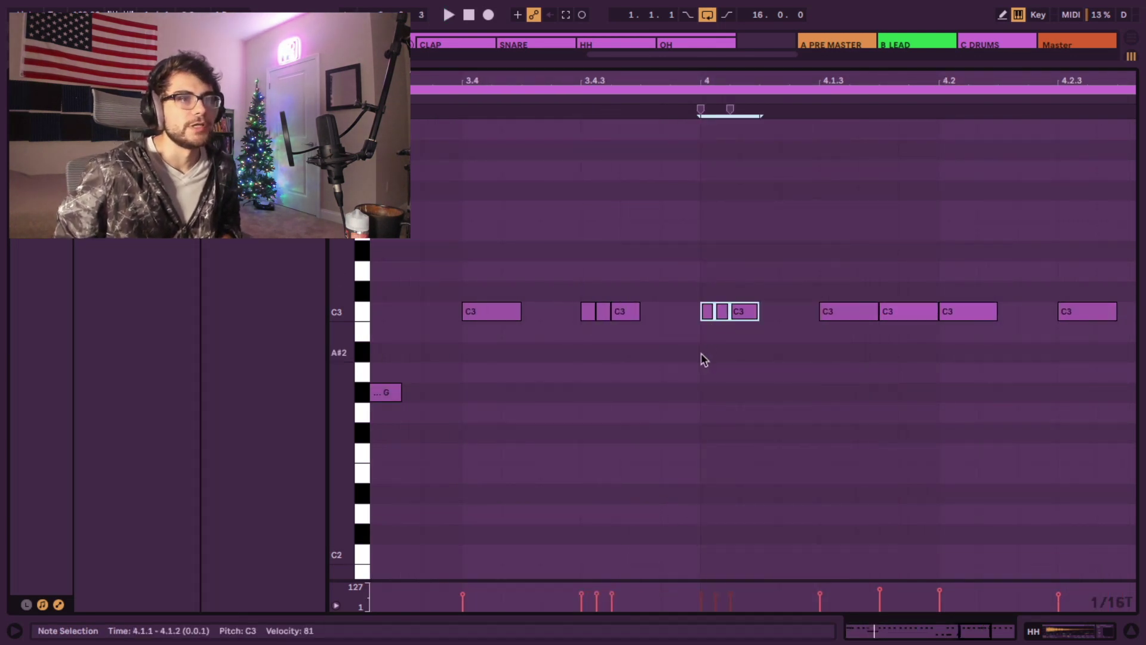
click(701, 357)
drag(659, 80, 660, 63)
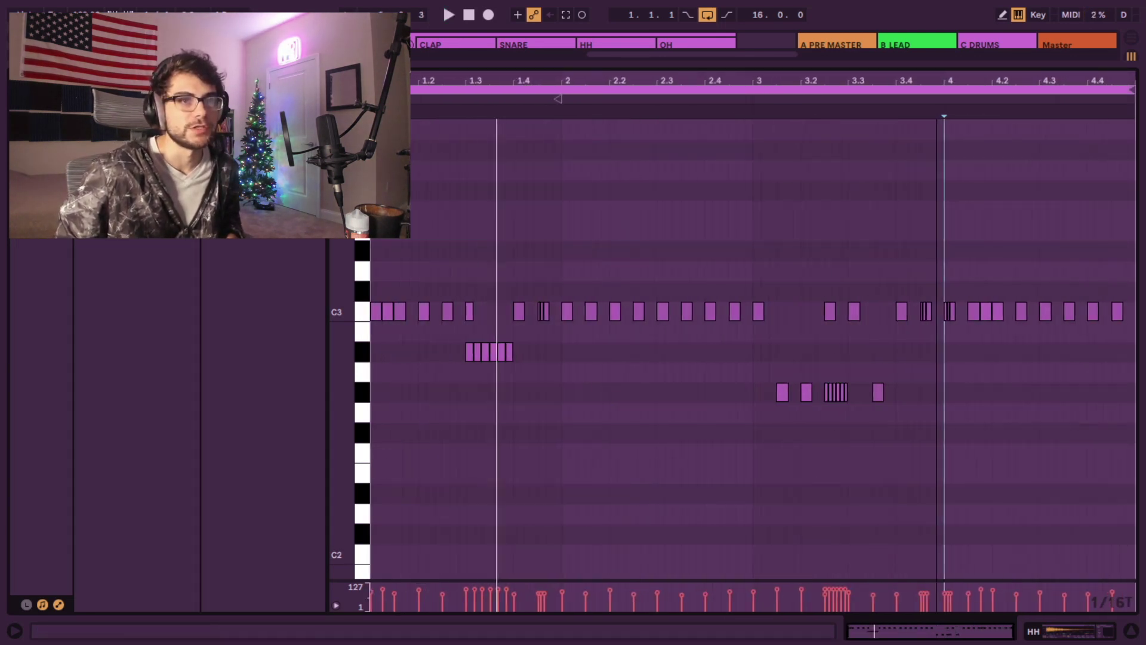
- Move the six-note A#2 run from beat 1.3 to 1.2.1 and relocate the C3 hit there to 1.3.3
click(754, 416)
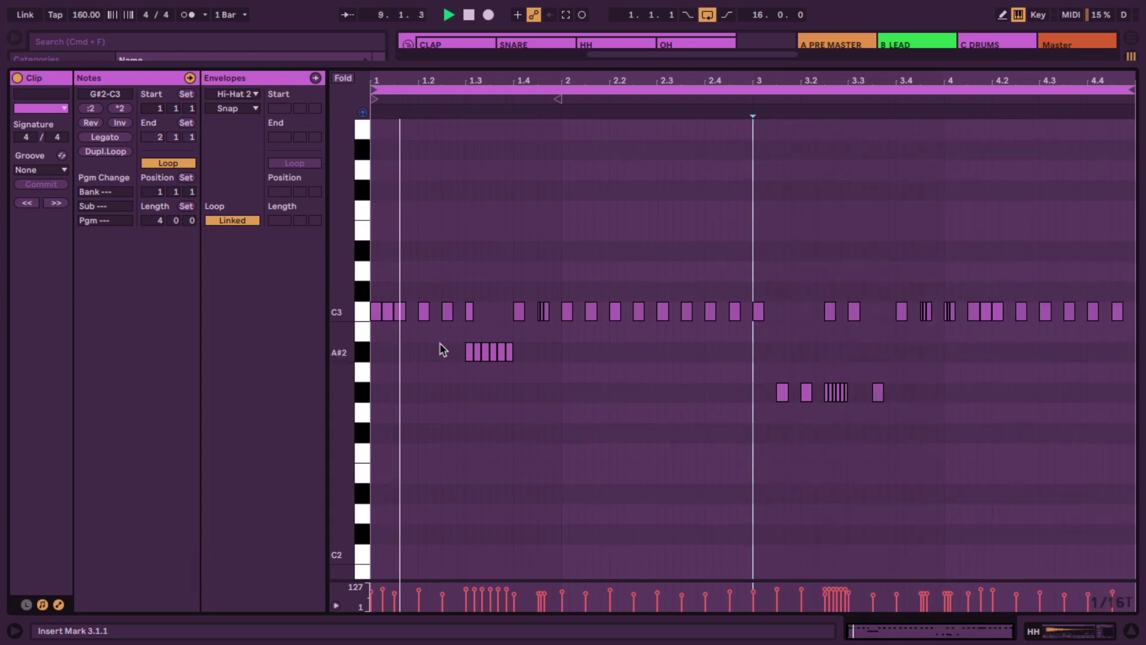
key(space)
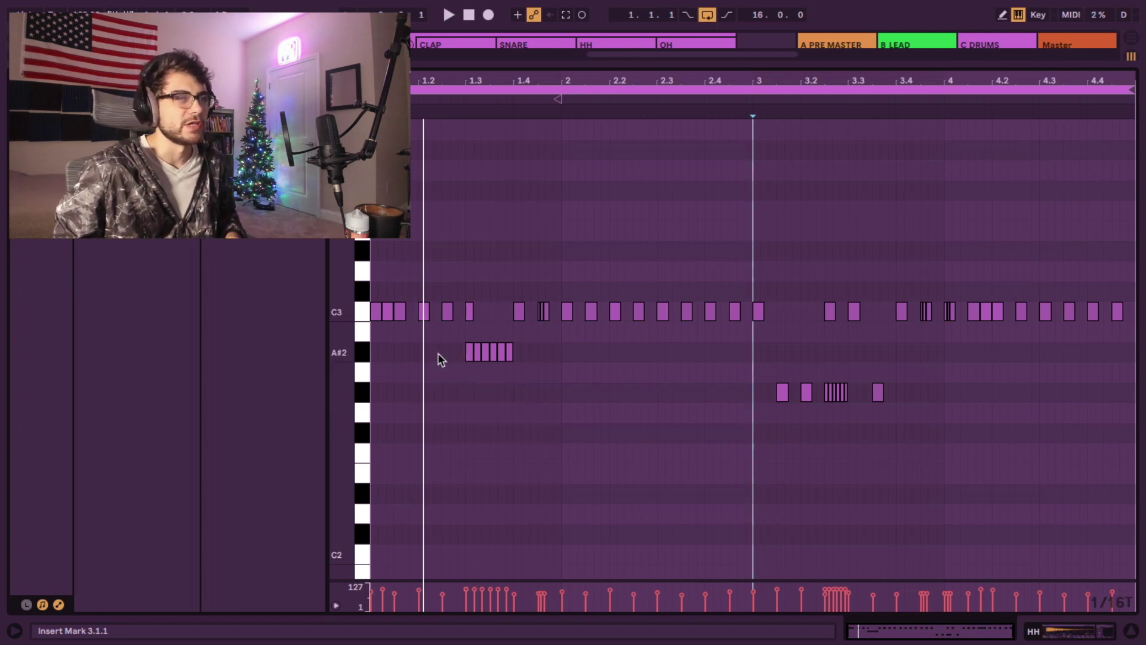
drag(438, 351, 532, 358)
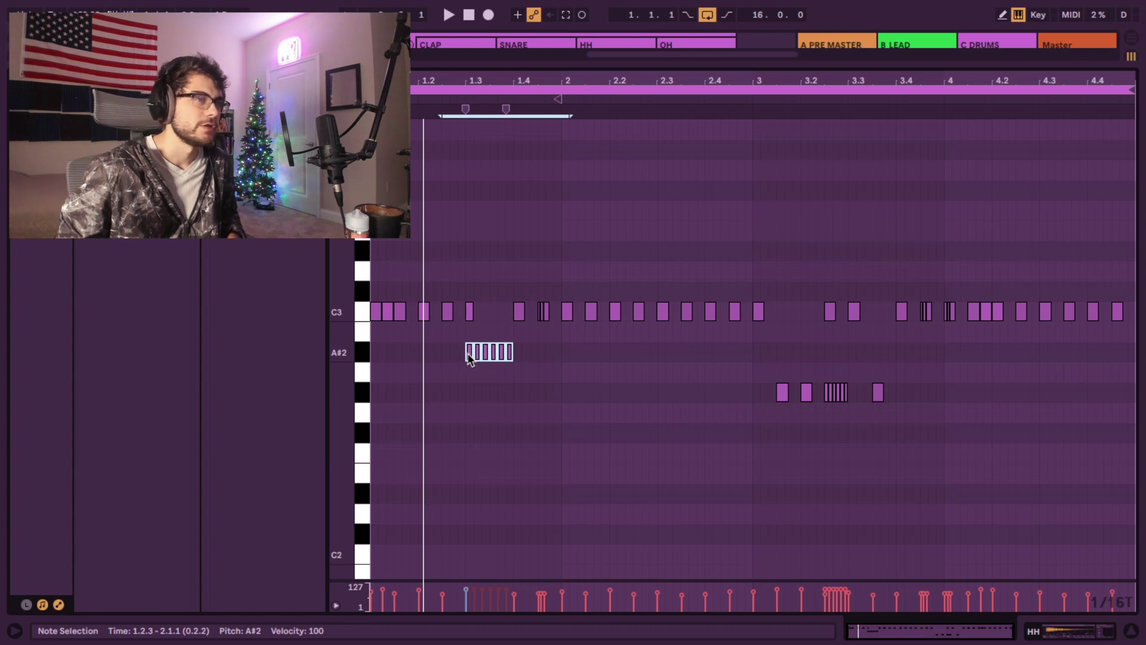
drag(469, 359, 422, 353)
drag(423, 314, 494, 323)
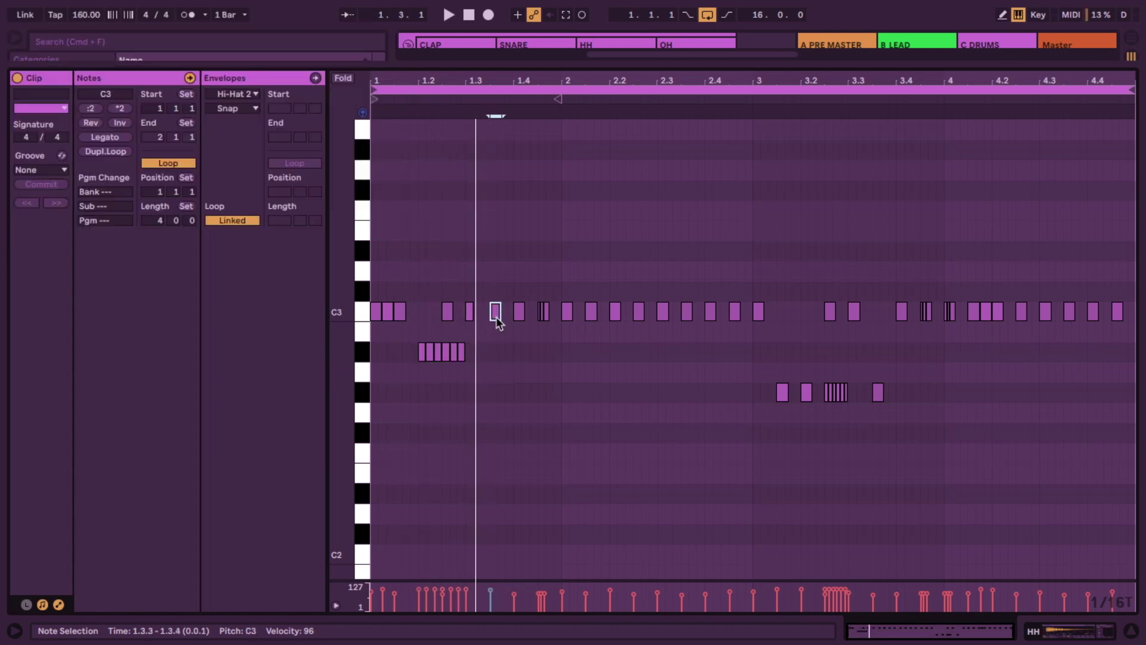
- Shift the A#2 run to start at 1.2.3 and delete the overlapping C3 notes at 1.2.3 and 1.3.1
key(space)
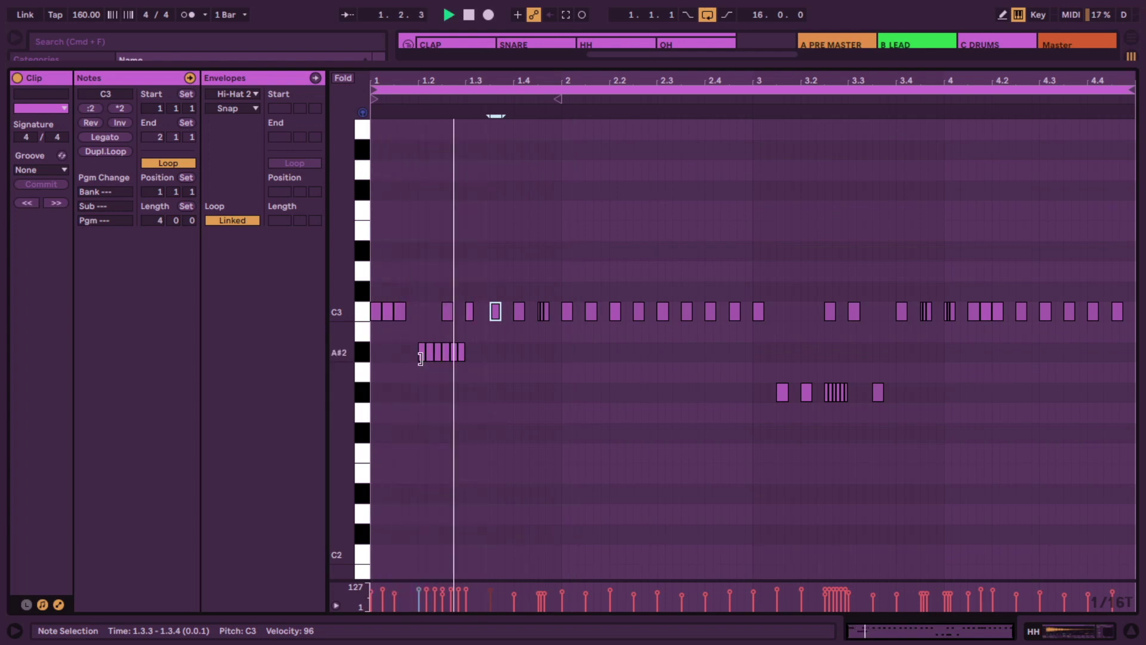
drag(421, 358, 445, 361)
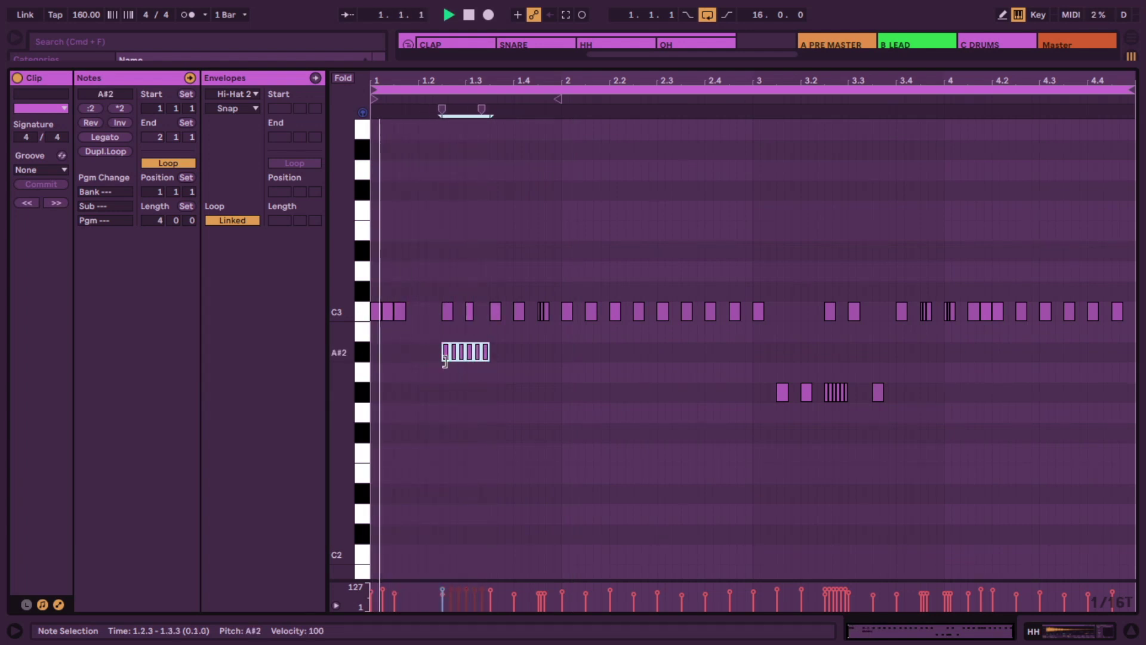
click(448, 314)
key(Delete)
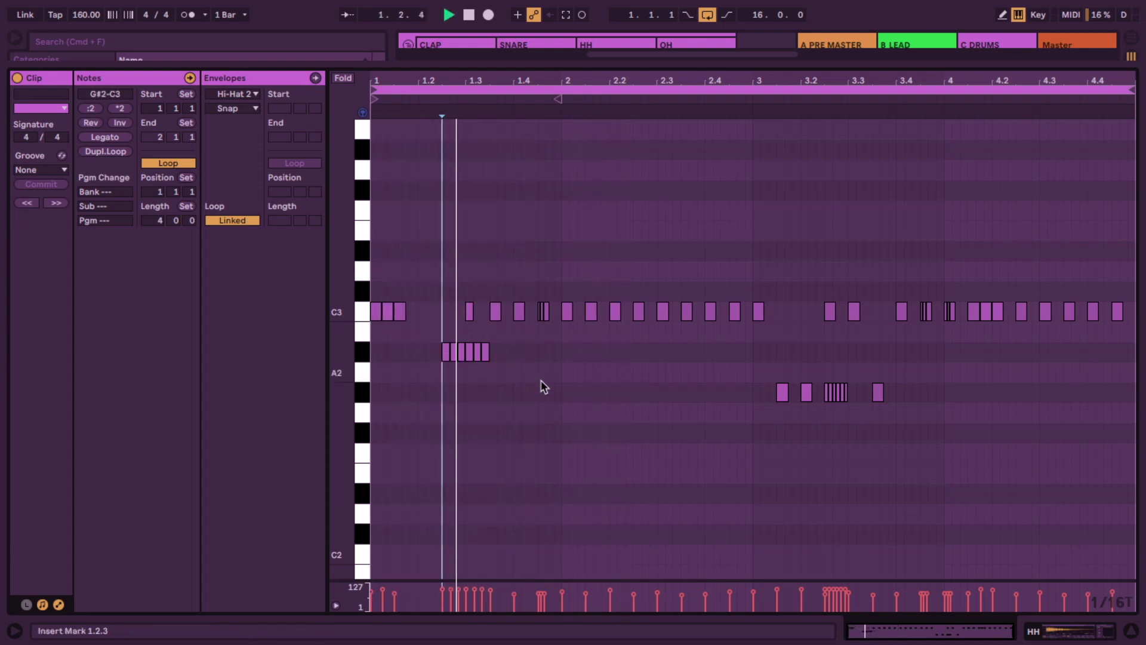
click(469, 313)
key(Delete)
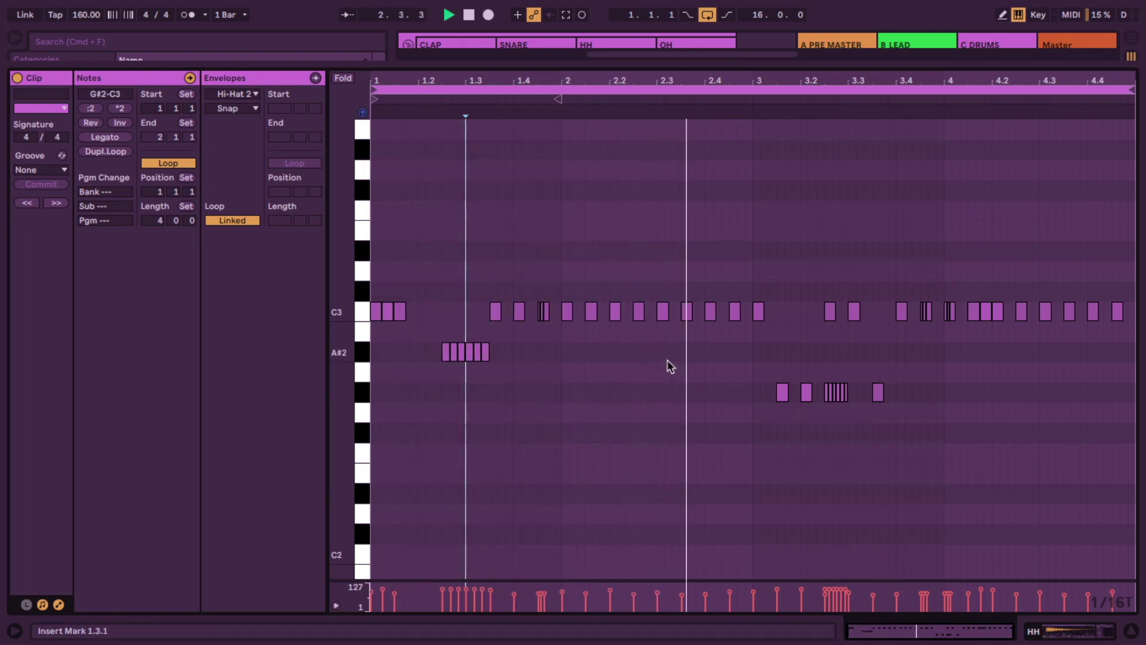
- Delete the C3 hit at 2.4.1 and listen to the pattern
click(708, 313)
key(Delete)
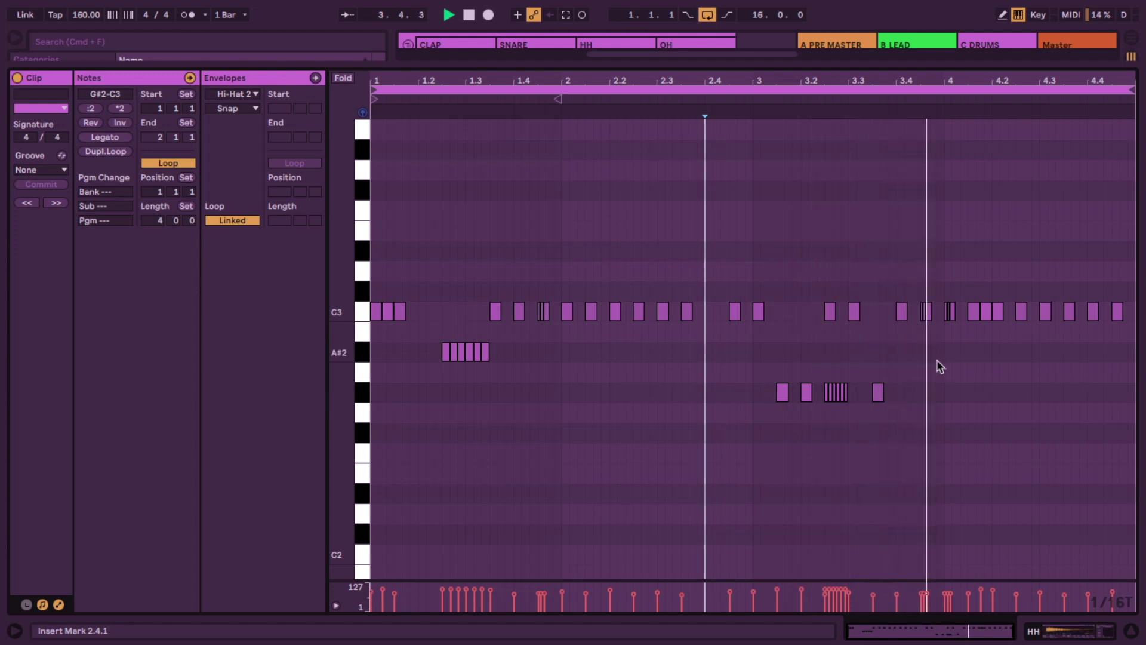
click(525, 441)
key(space)
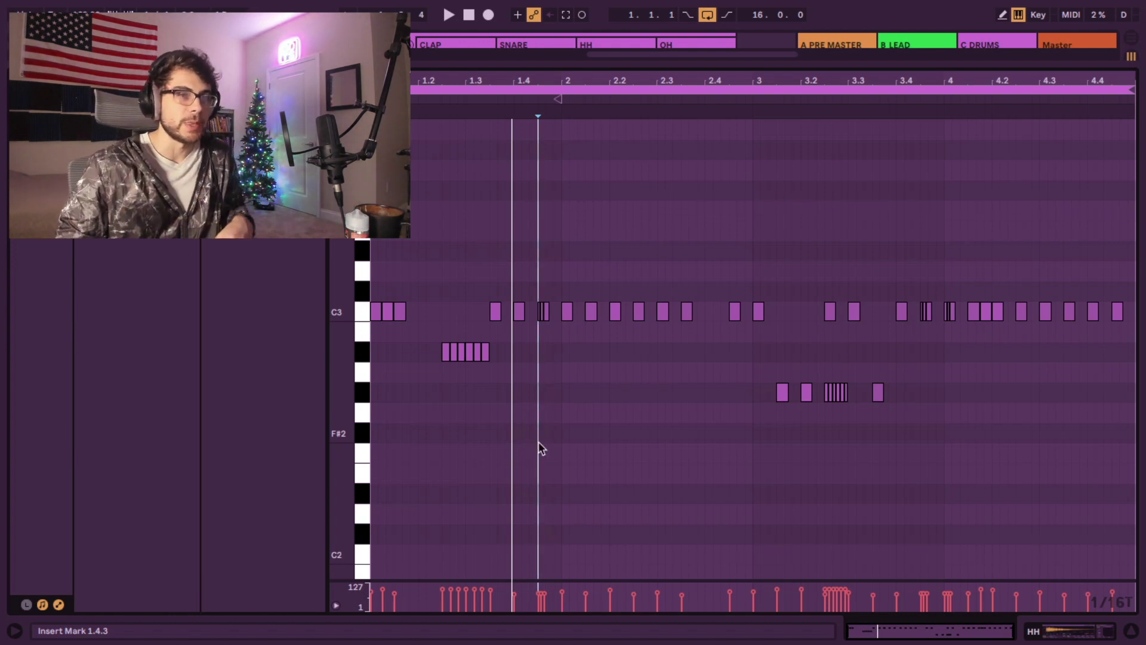
drag(725, 372, 1018, 412)
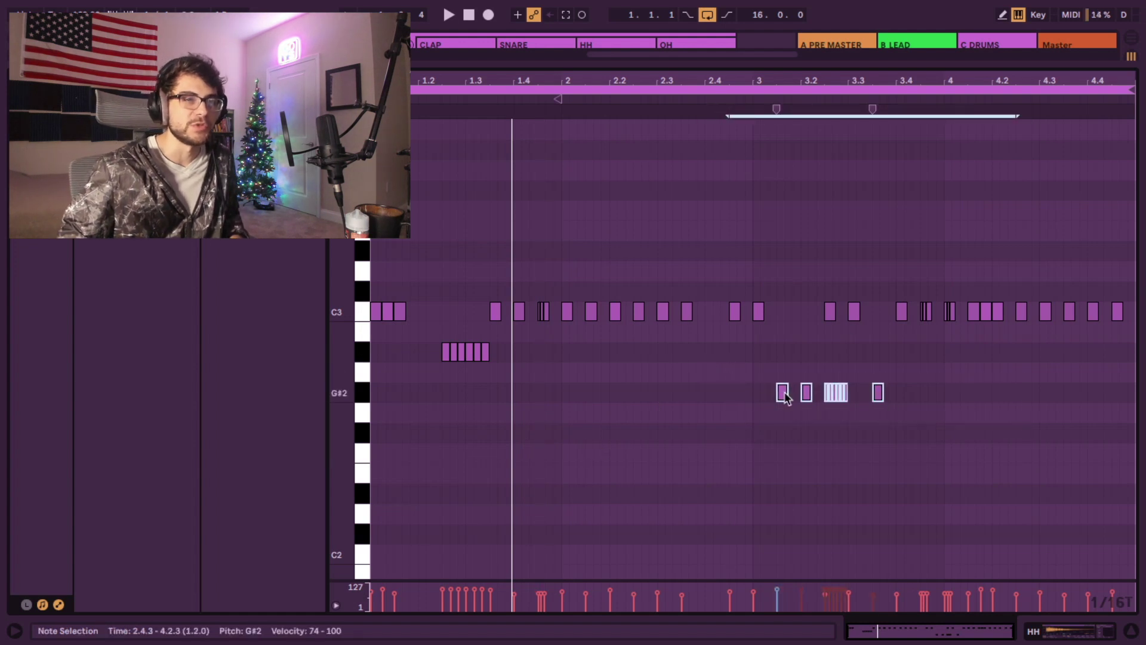
drag(782, 398, 839, 401)
key(ctrl+z)
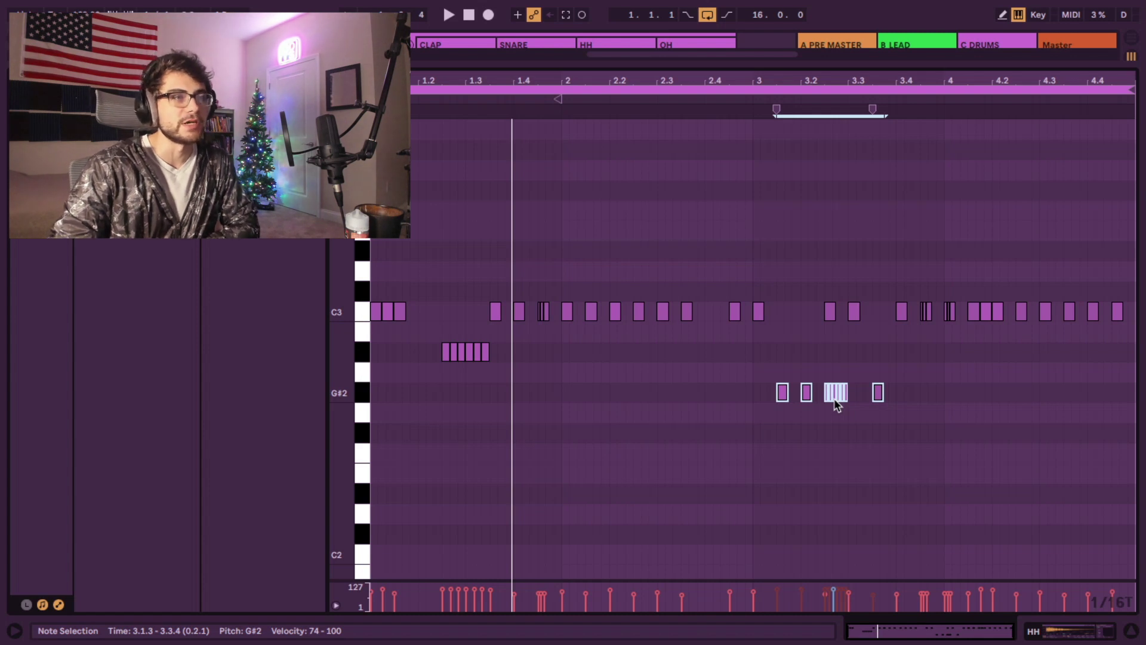
click(484, 418)
click(486, 413)
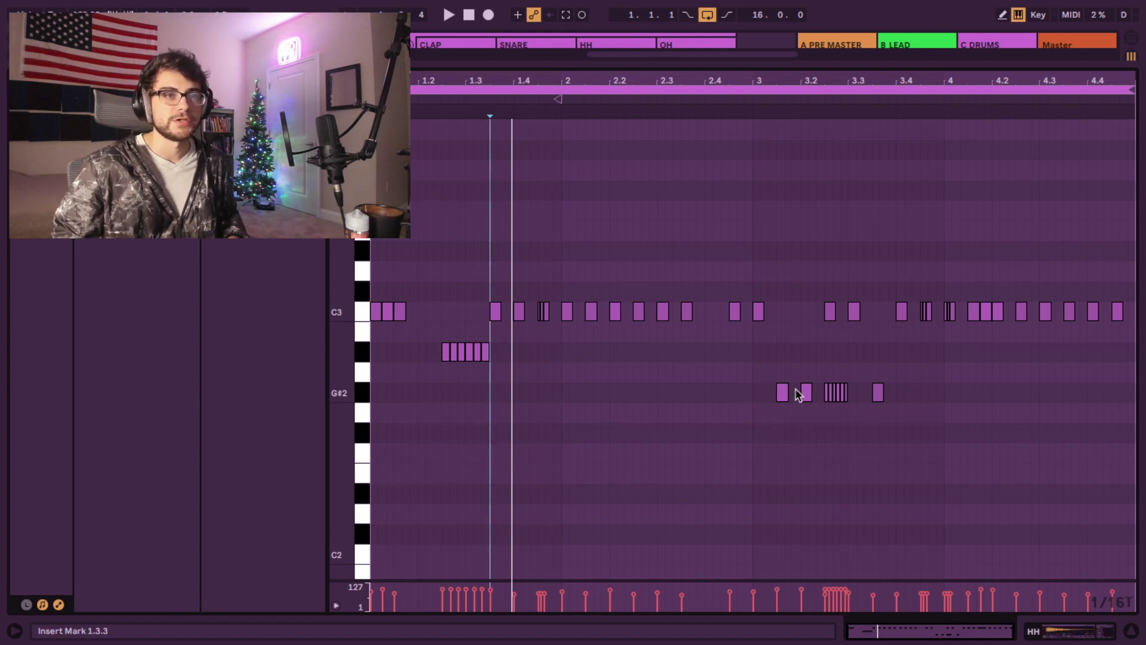
click(703, 430)
click(543, 418)
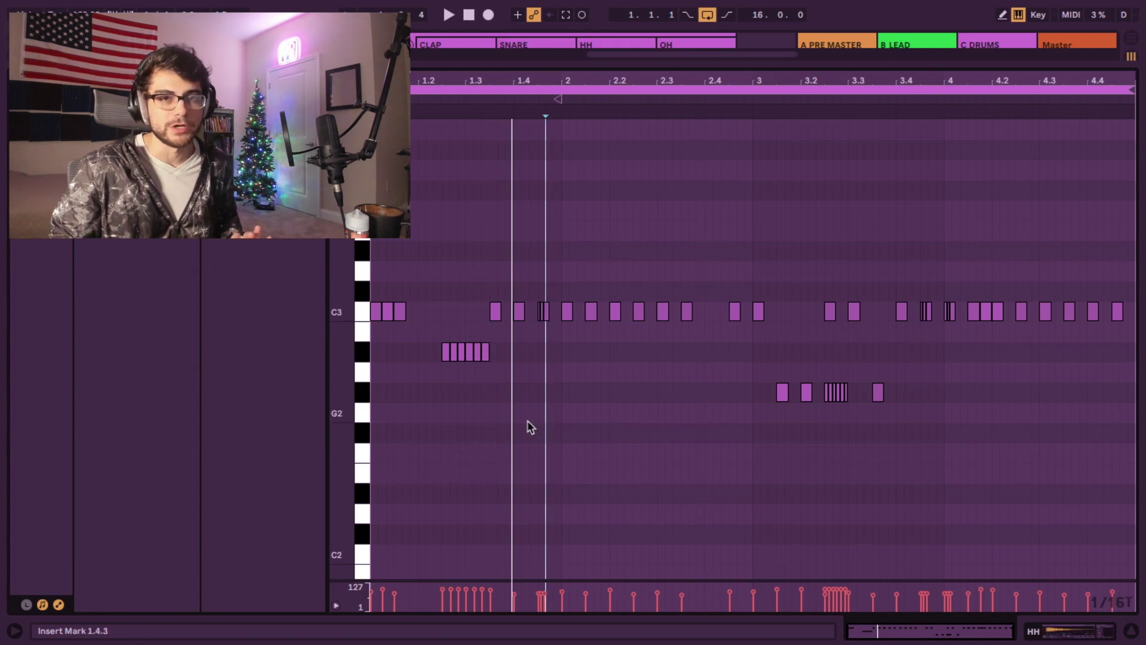
- Shape the velocities of the six-note A#2 run into a rising ramp ending at about 92, and play it back
key(ctrl+z)
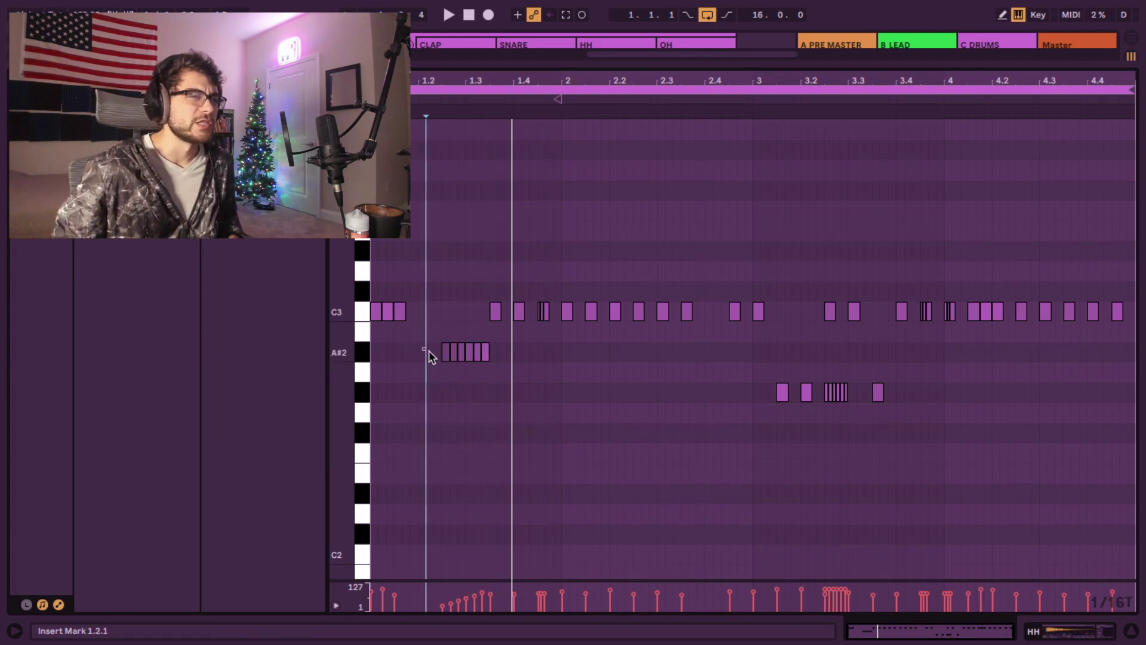
drag(429, 350, 545, 376)
click(490, 387)
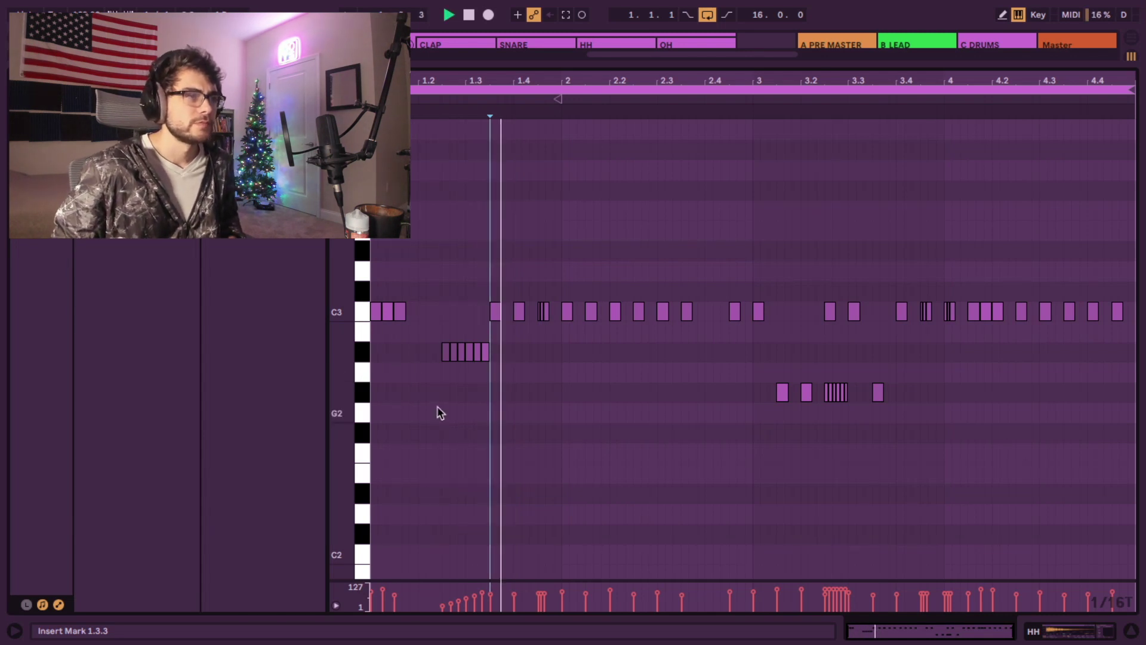
drag(402, 351, 524, 371)
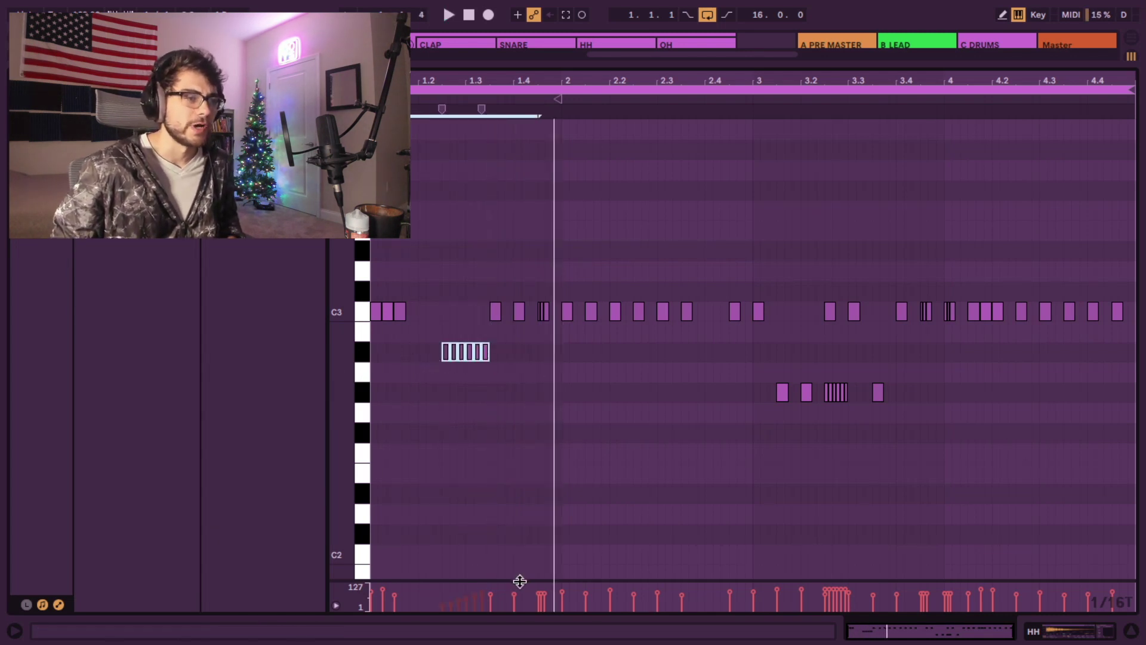
click(525, 490)
click(482, 591)
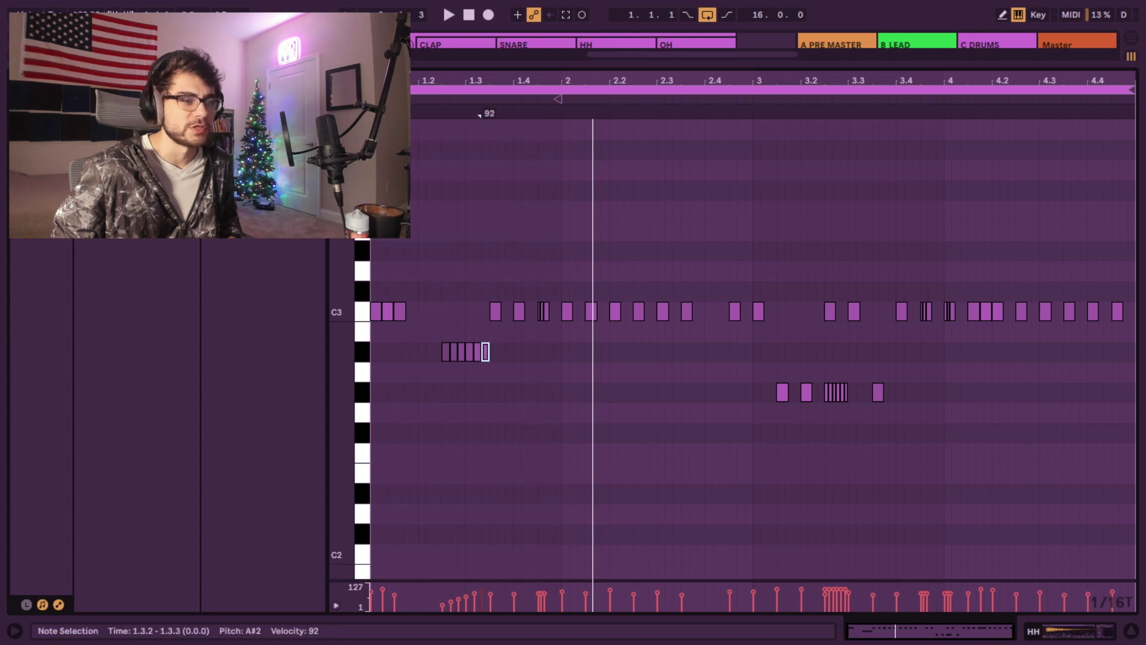
click(529, 538)
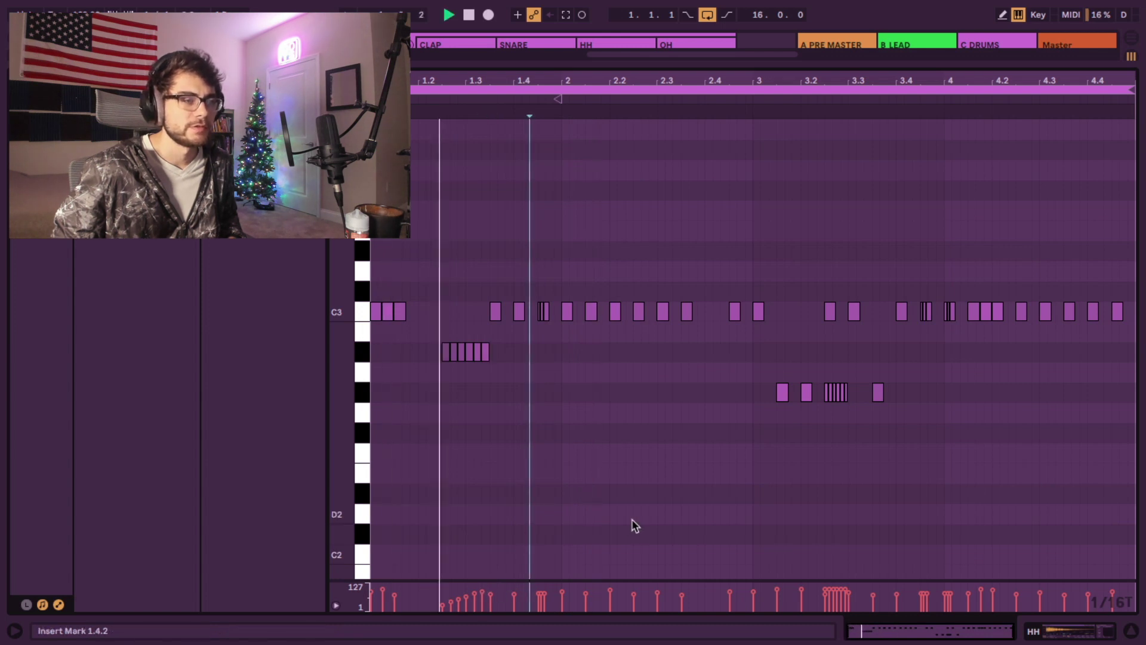
key(space)
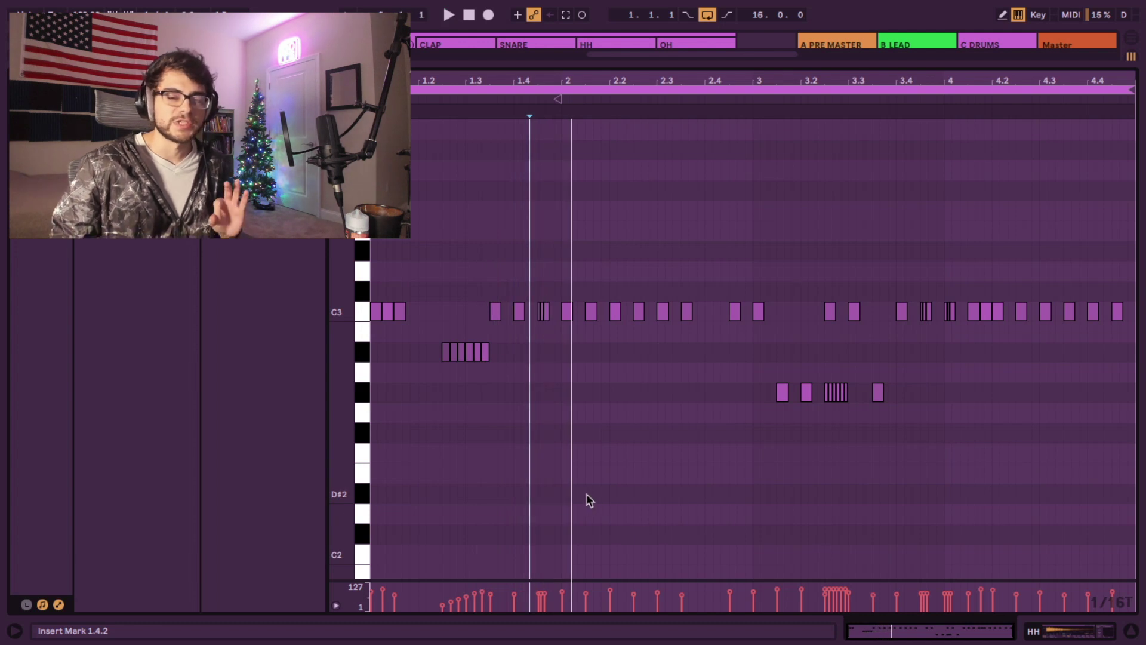
- Lower the velocities of the six-note G#2 roll at 3.2.3 into a falling ramp starting at about 78
click(554, 442)
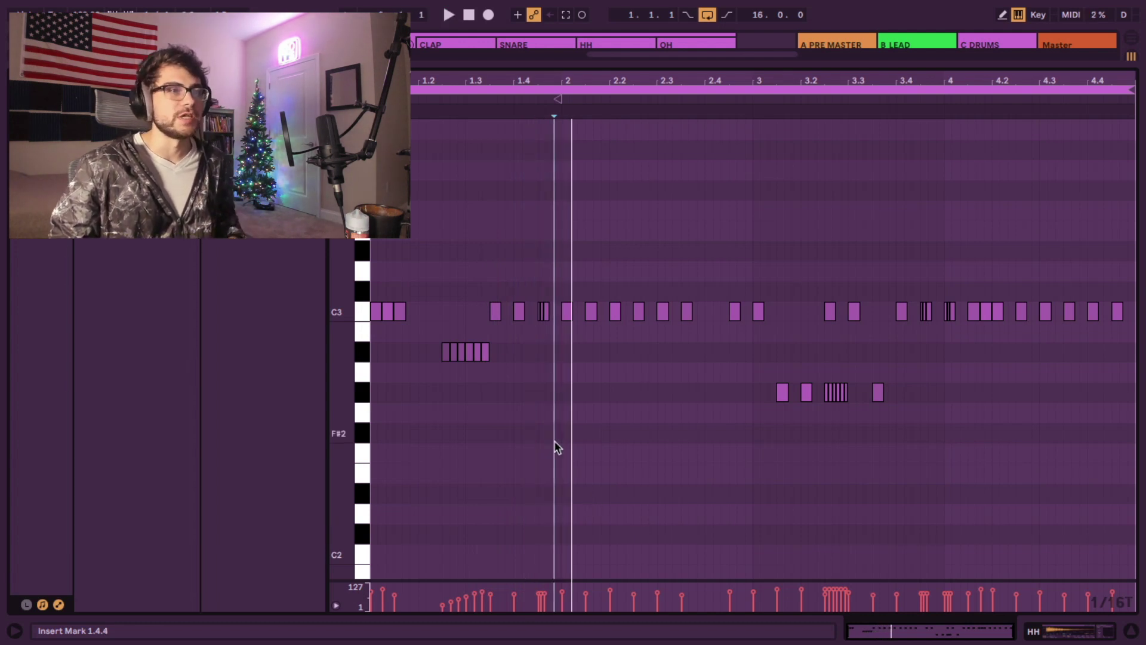
click(558, 437)
key(plus)
key(plus)
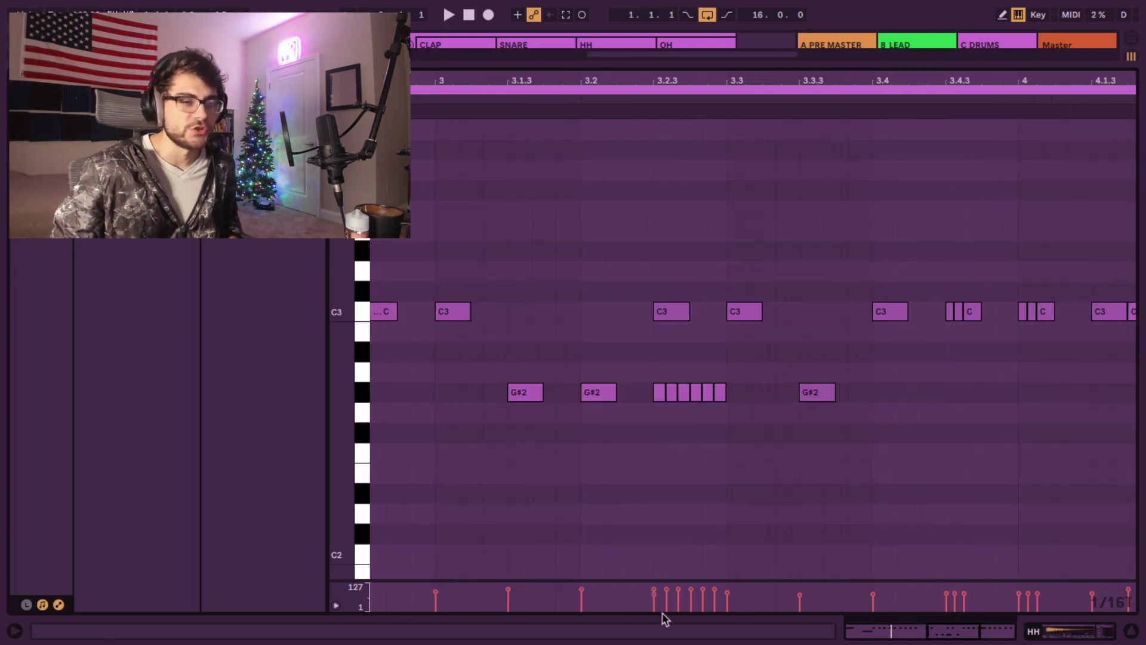
click(654, 595)
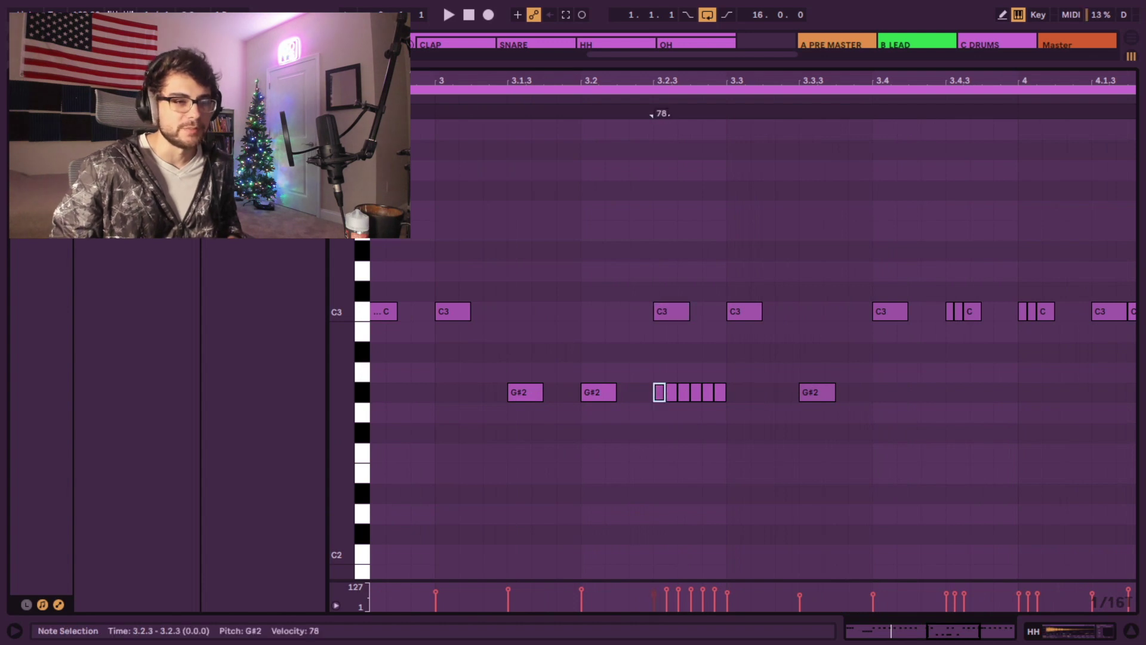
click(667, 593)
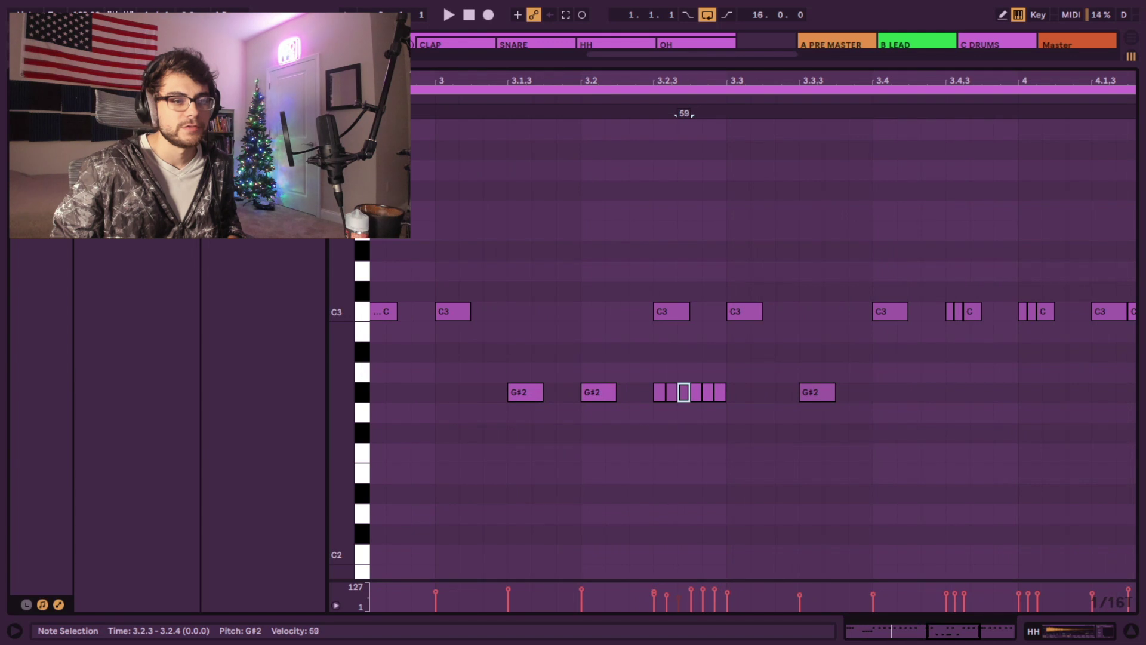
click(703, 178)
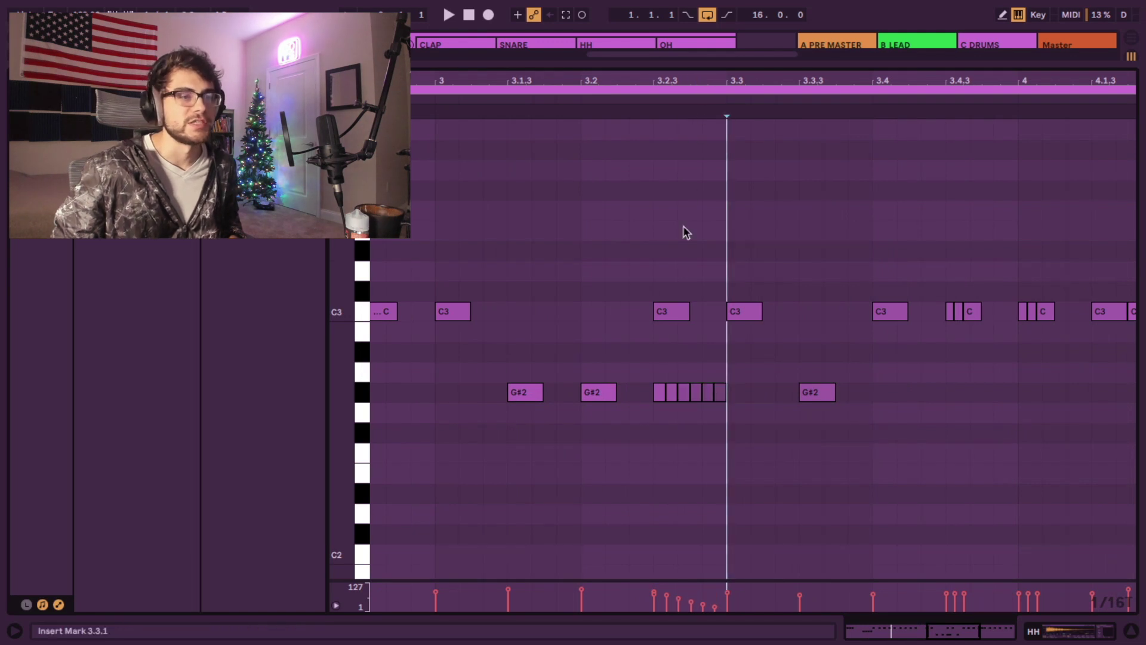
- Lower the velocities of the G#2 hits at 3.1.3 and 3.2.1 and play back the pattern
click(507, 596)
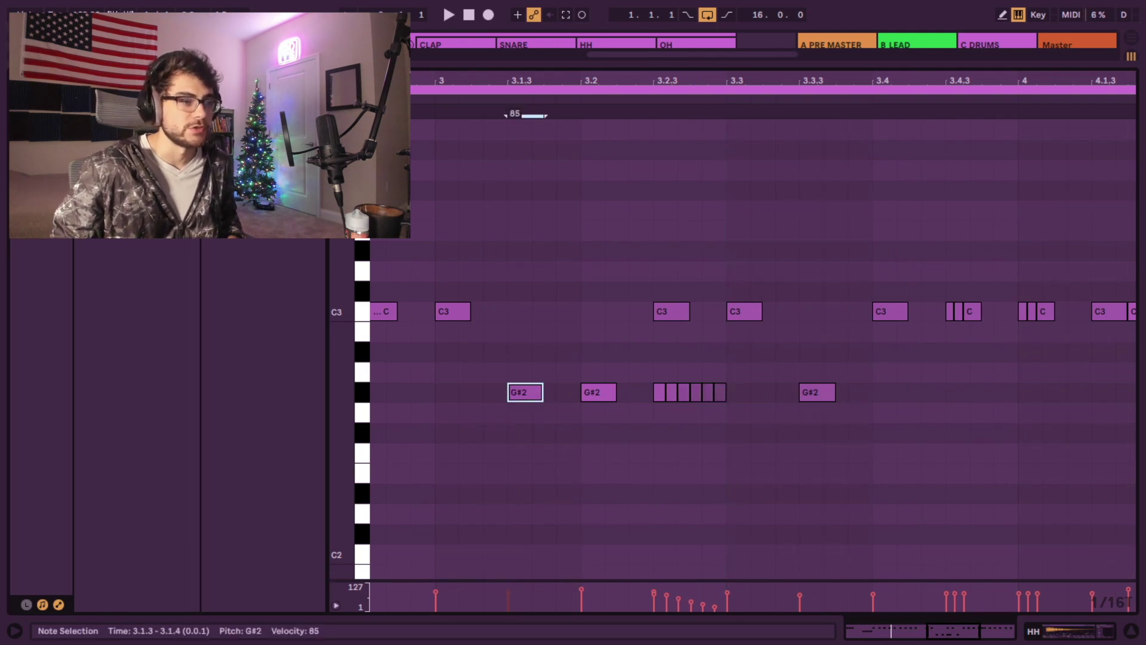
click(581, 594)
key(minus)
key(minus)
key(space)
click(764, 458)
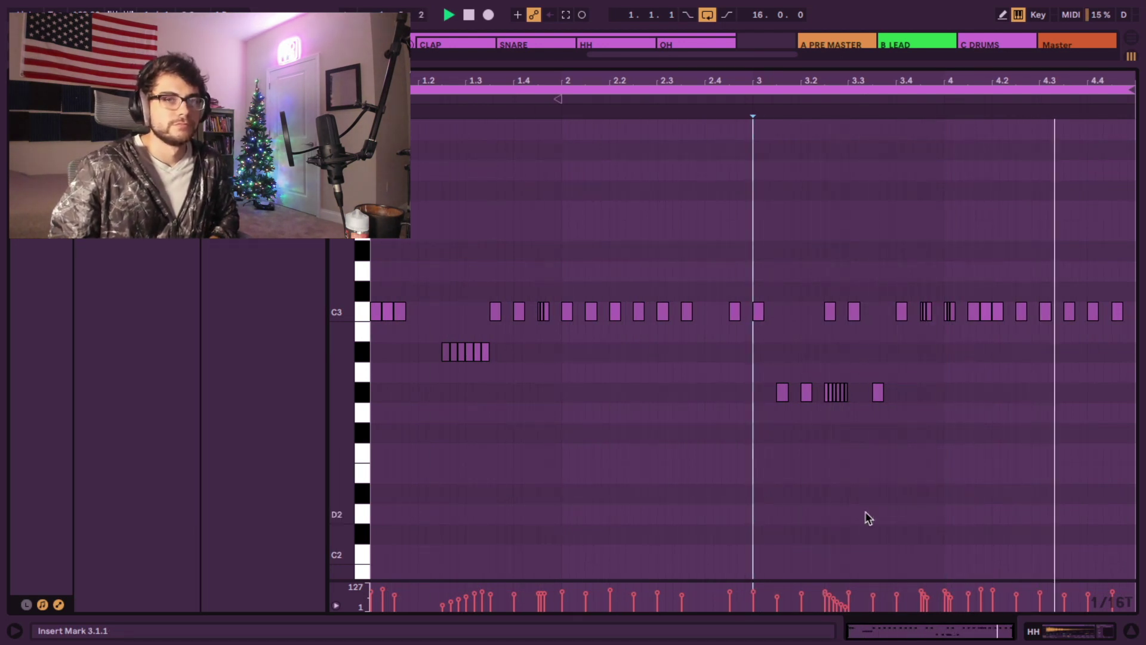
key(space)
- Select all notes in the clip and nudge them slightly late, off the grid
key(ctrl+a)
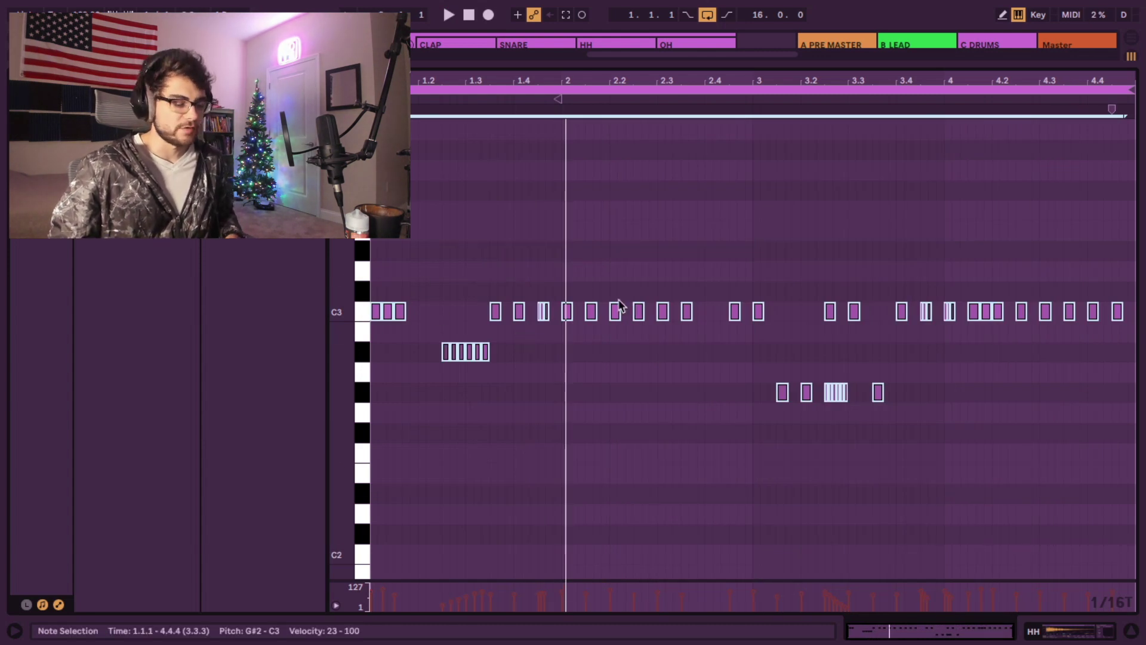
key(plus)
key(plus)
key(plus)
key(plus)
key(plus)
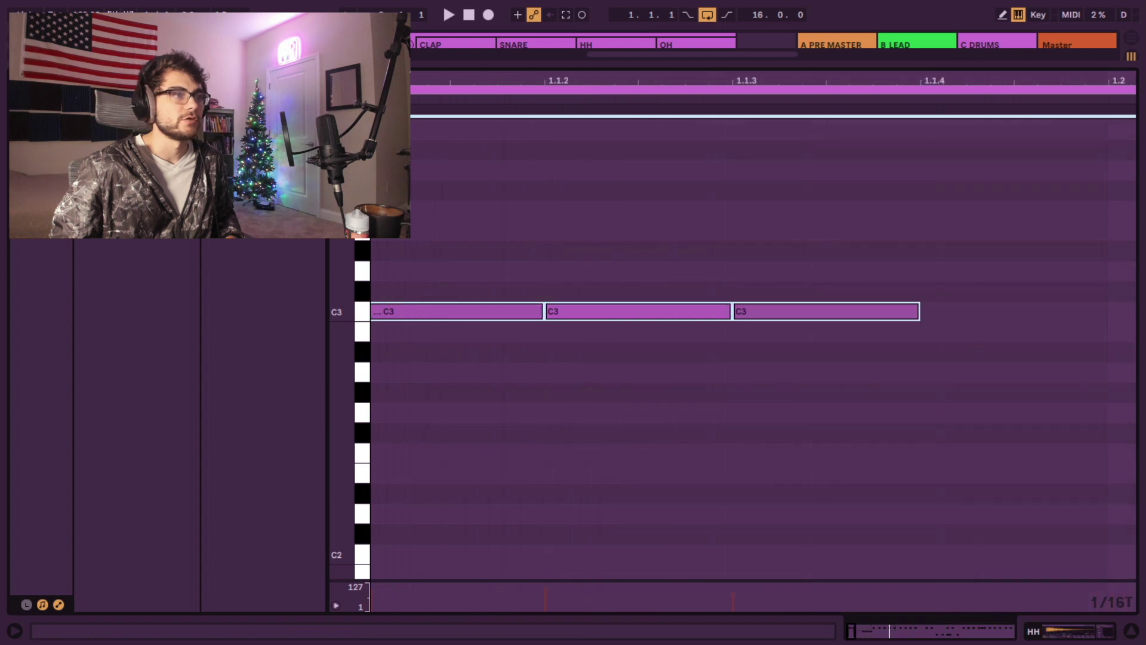
key(plus)
key(minus)
key(minus)
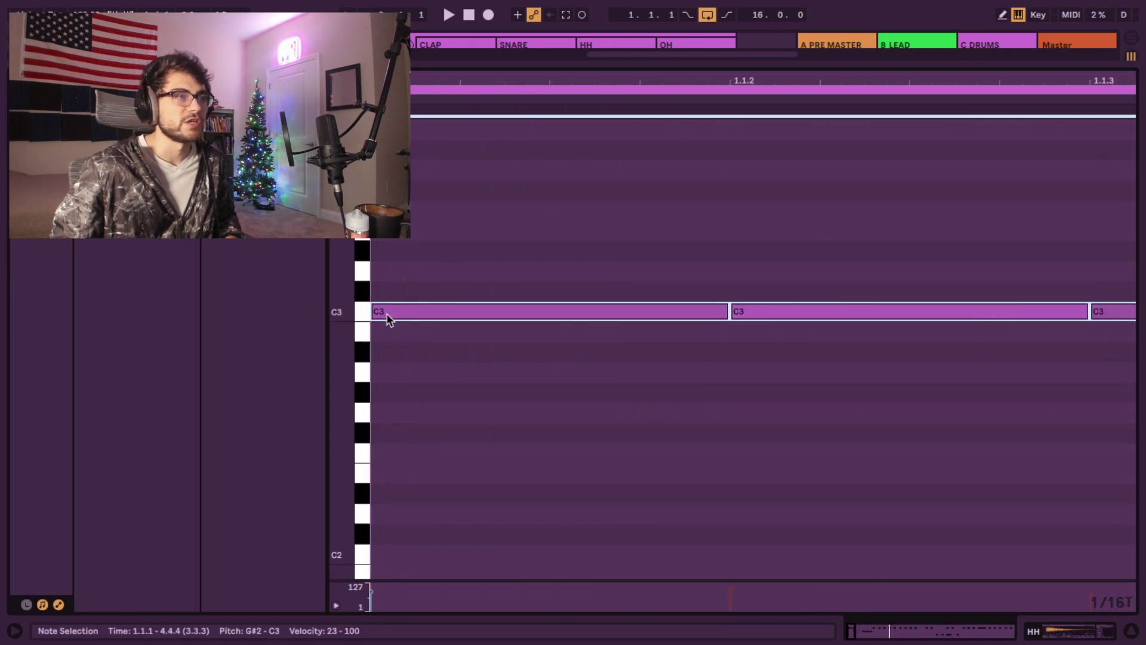
drag(387, 318, 401, 318)
- Pan the HH track to 6R and play back the drums
key(space)
key(space)
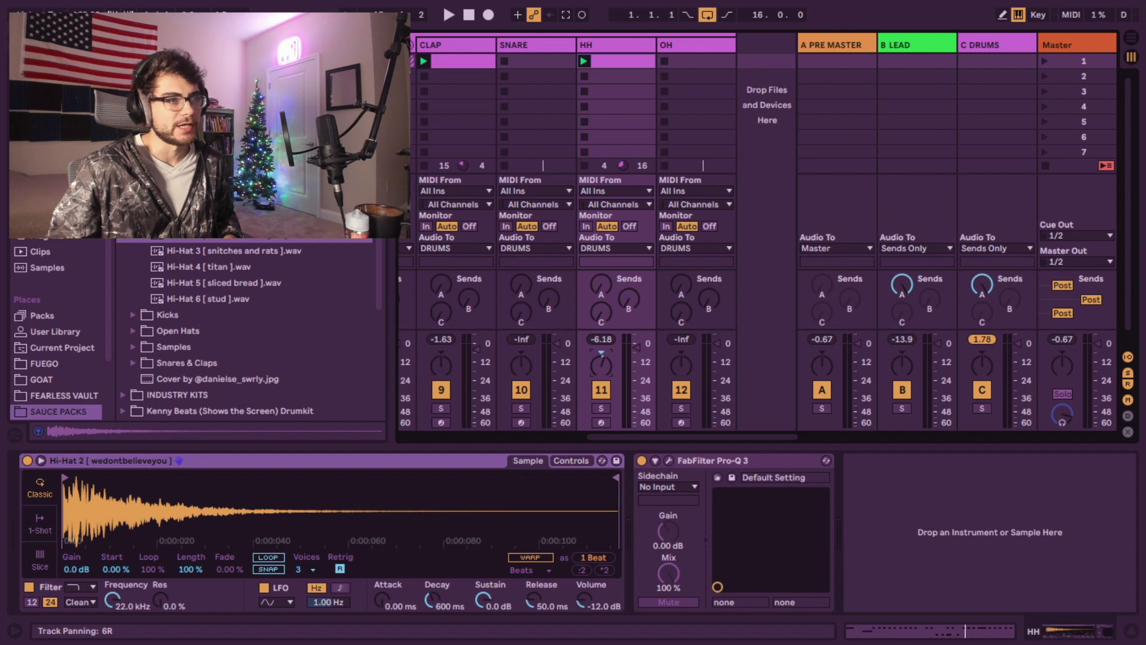
key(space)
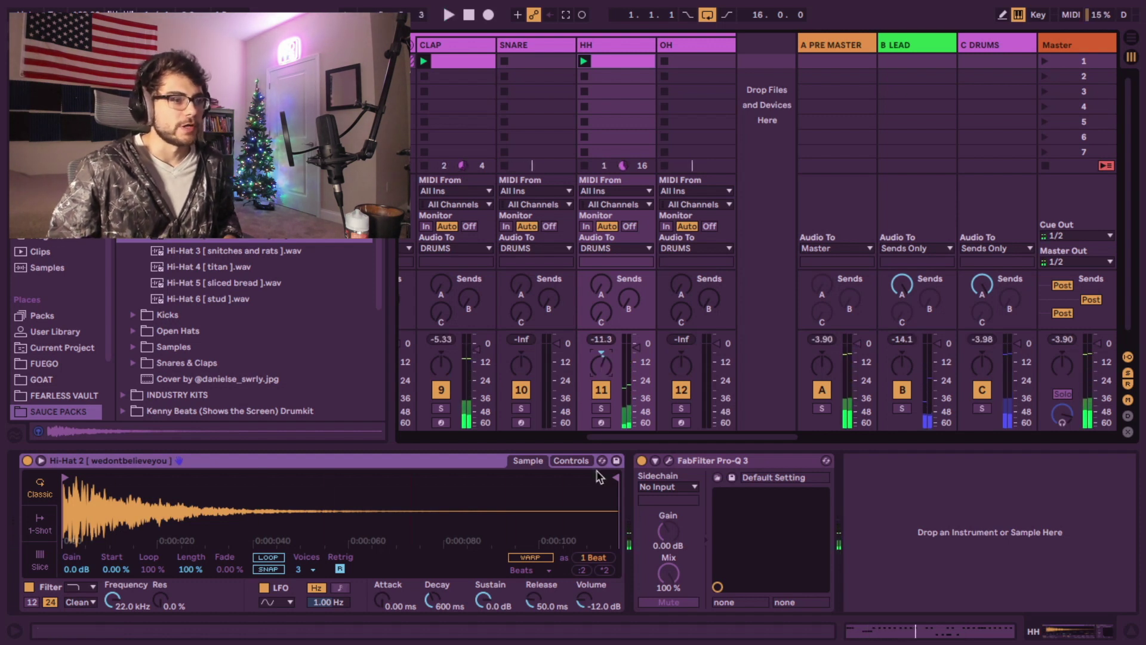
- Set the Hi-Hat 2 sampler's random panning (Ran>Pan) to 8.6 % and play back the result
click(573, 461)
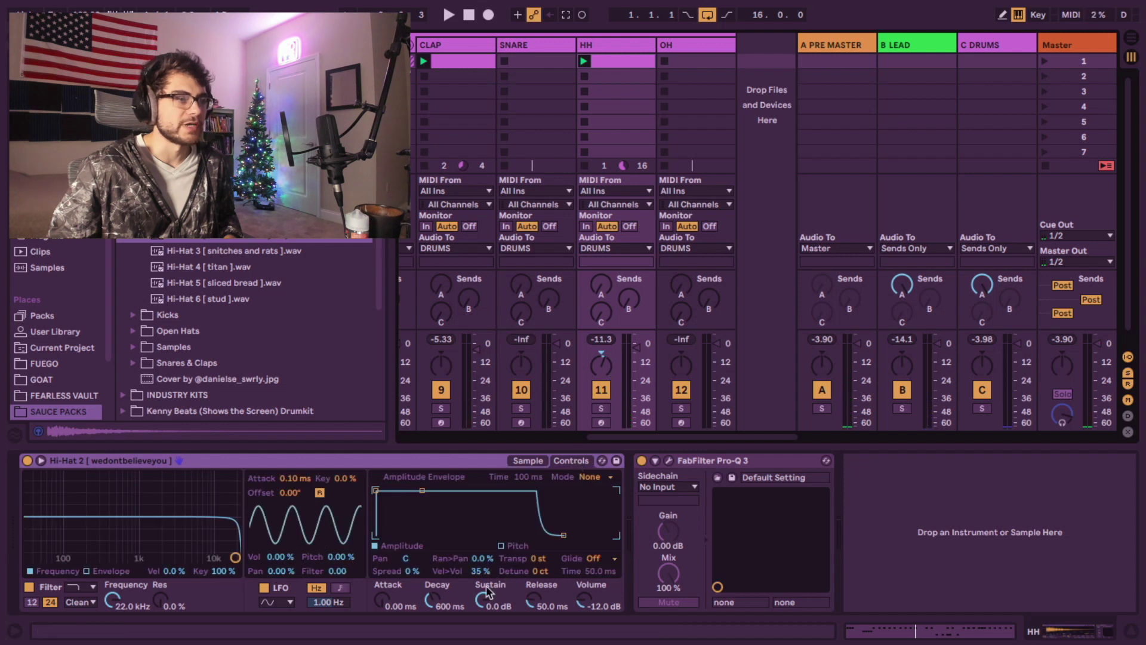
drag(481, 562, 482, 556)
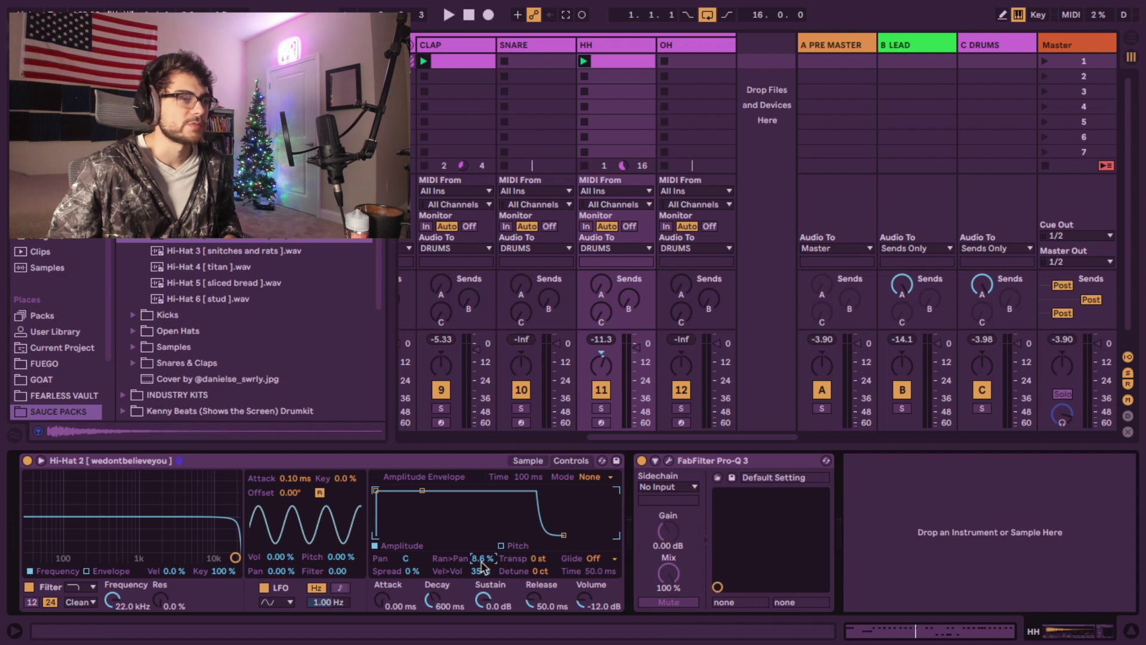
key(space)
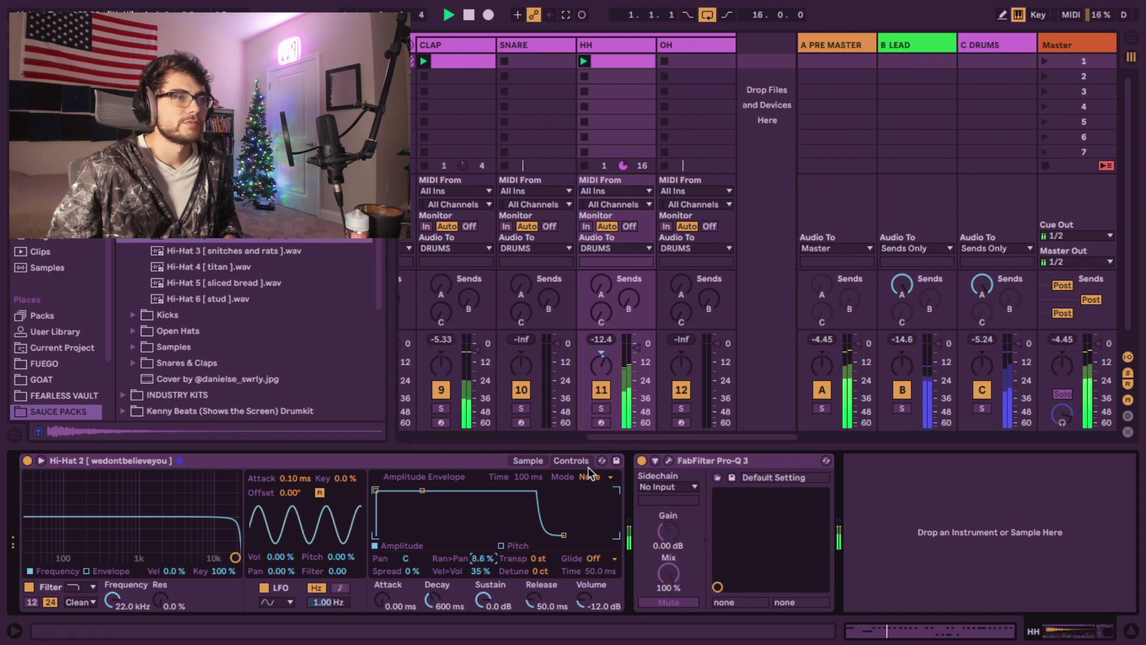
- Set the Hi-Hat 2 sampler's sustain to -inf dB and its decay to 2.17 s, and play back the drums
click(527, 461)
key(space)
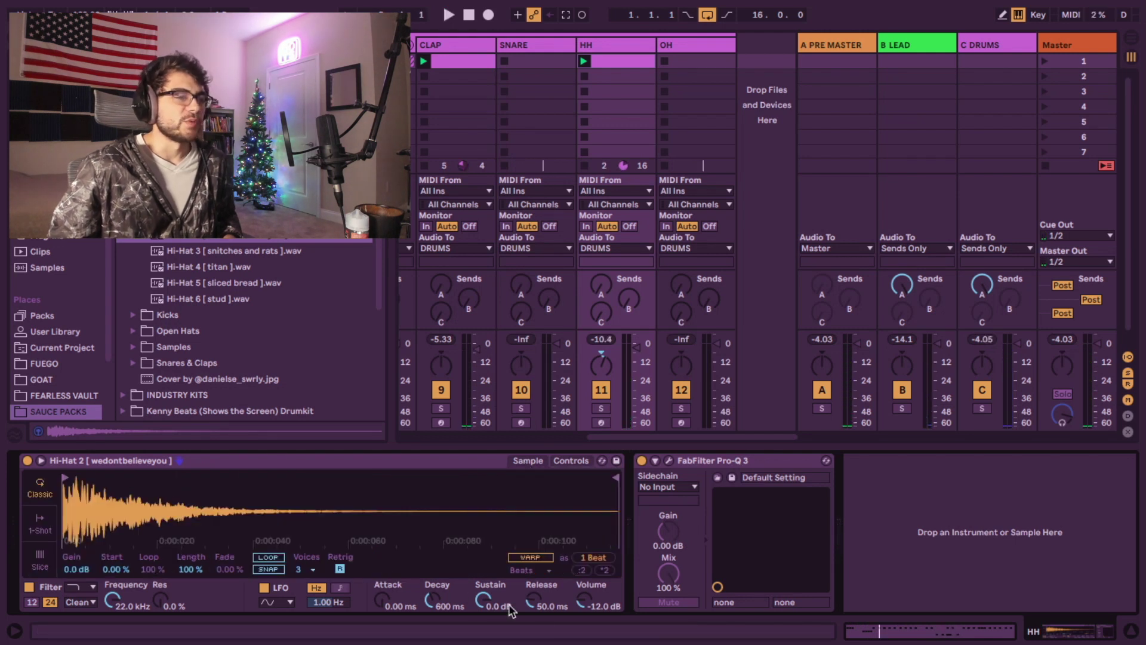
drag(484, 603, 428, 614)
key(space)
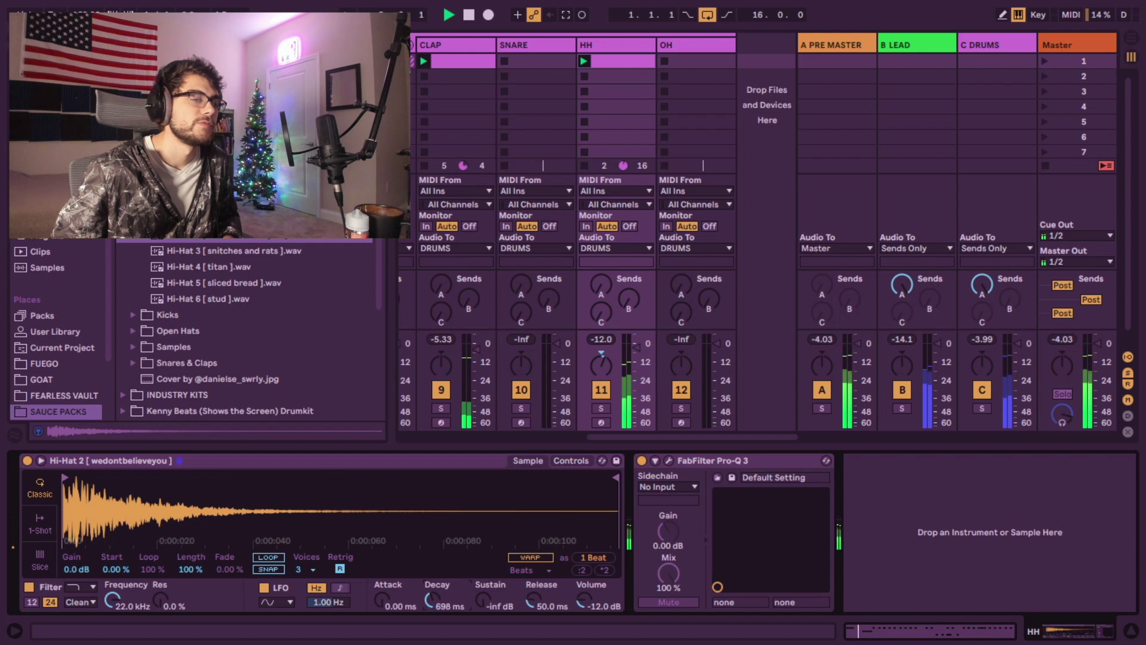
key(space)
- Insert a new return track and copy the ClassicClipper from the A PRE MASTER return onto it
right_click(1071, 47)
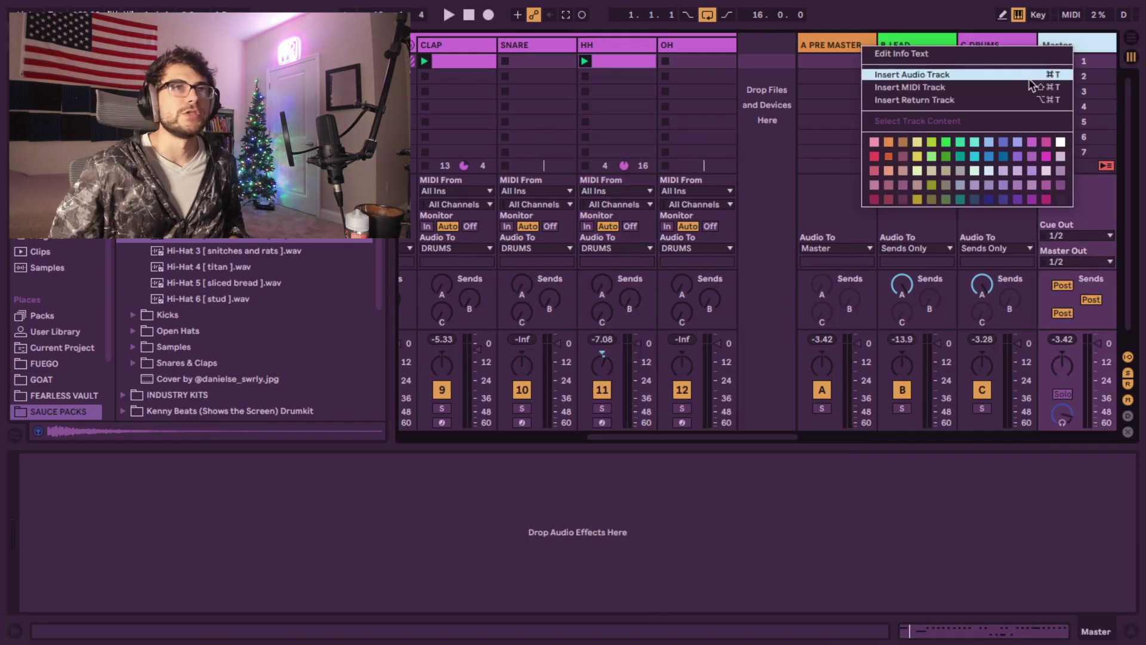
click(1022, 100)
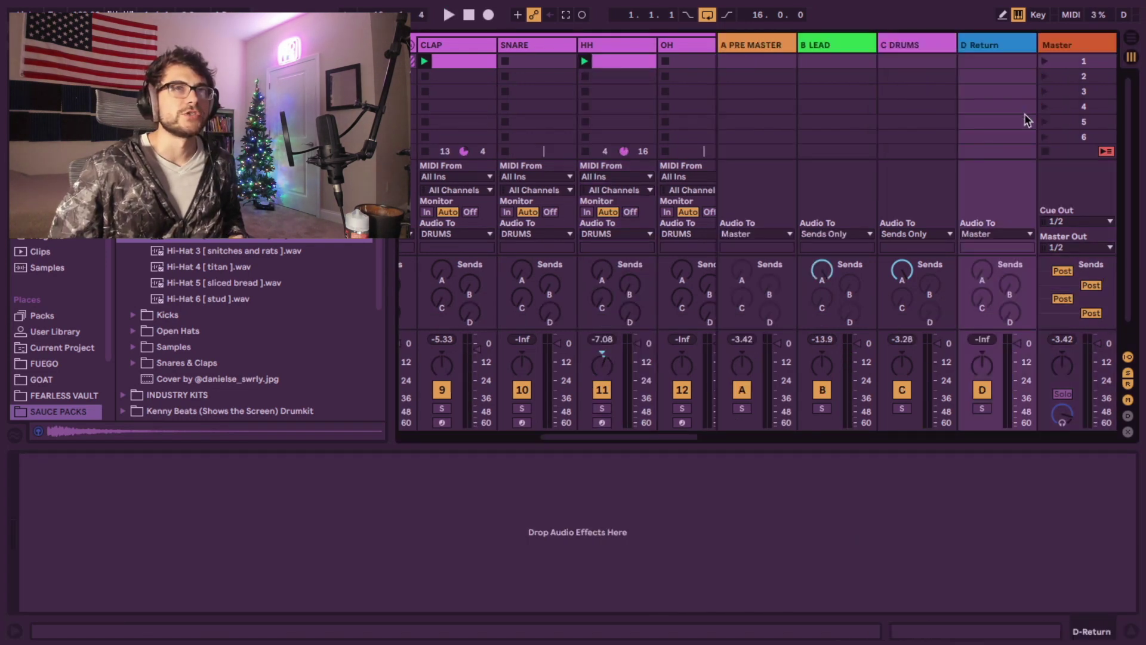
click(993, 48)
click(739, 55)
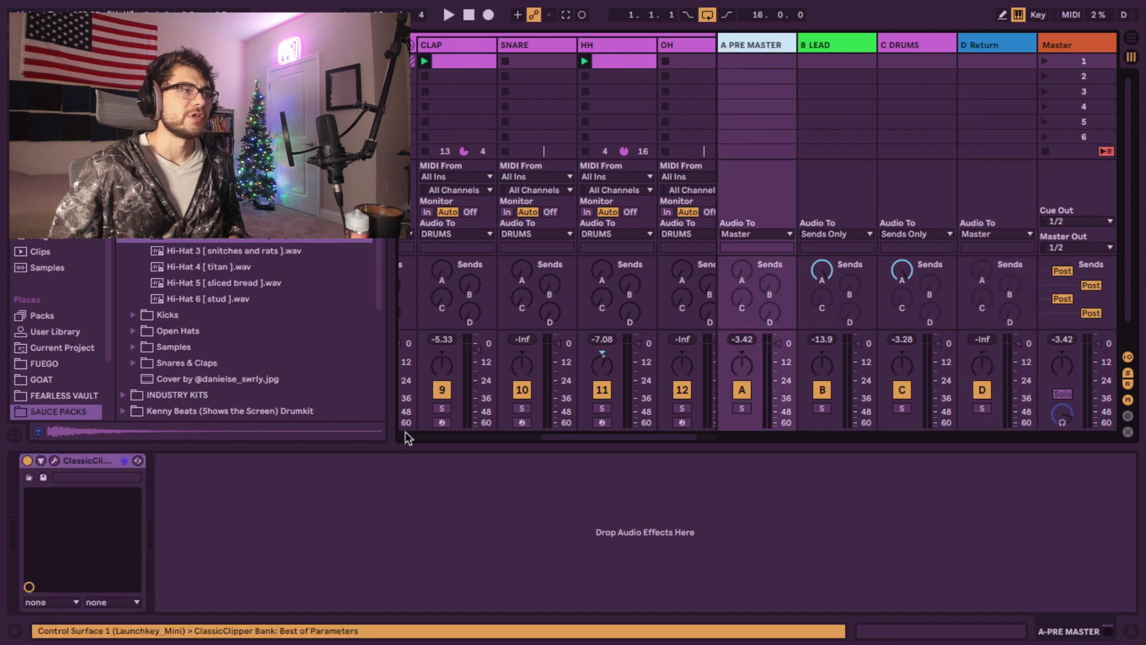
right_click(68, 465)
click(92, 482)
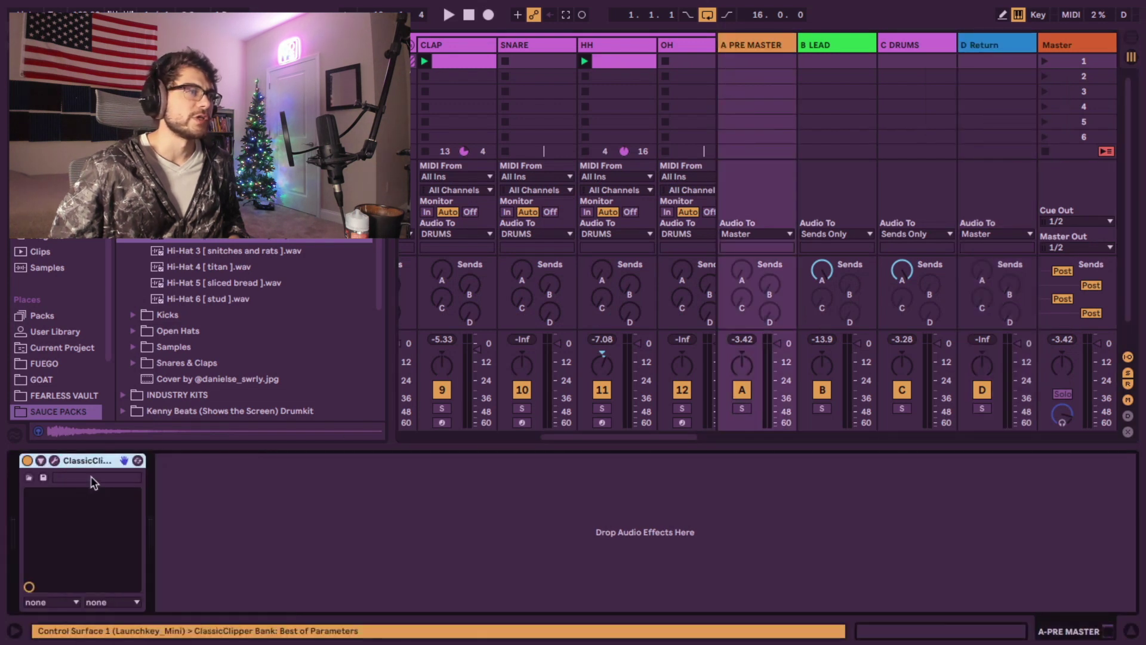
click(979, 46)
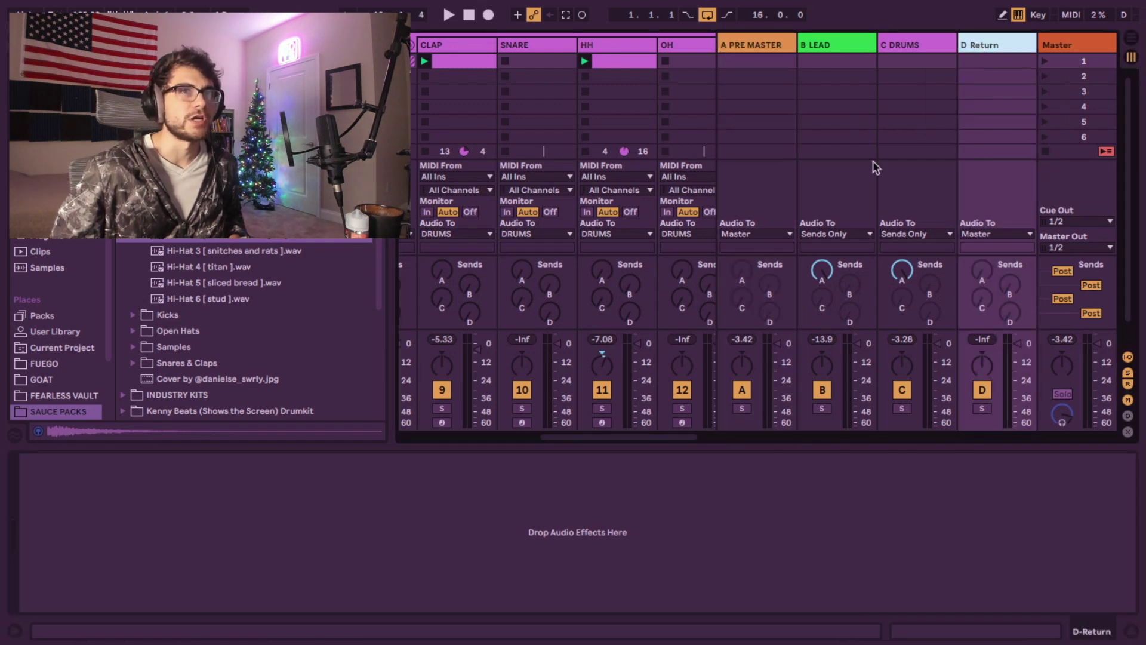
right_click(367, 555)
click(376, 559)
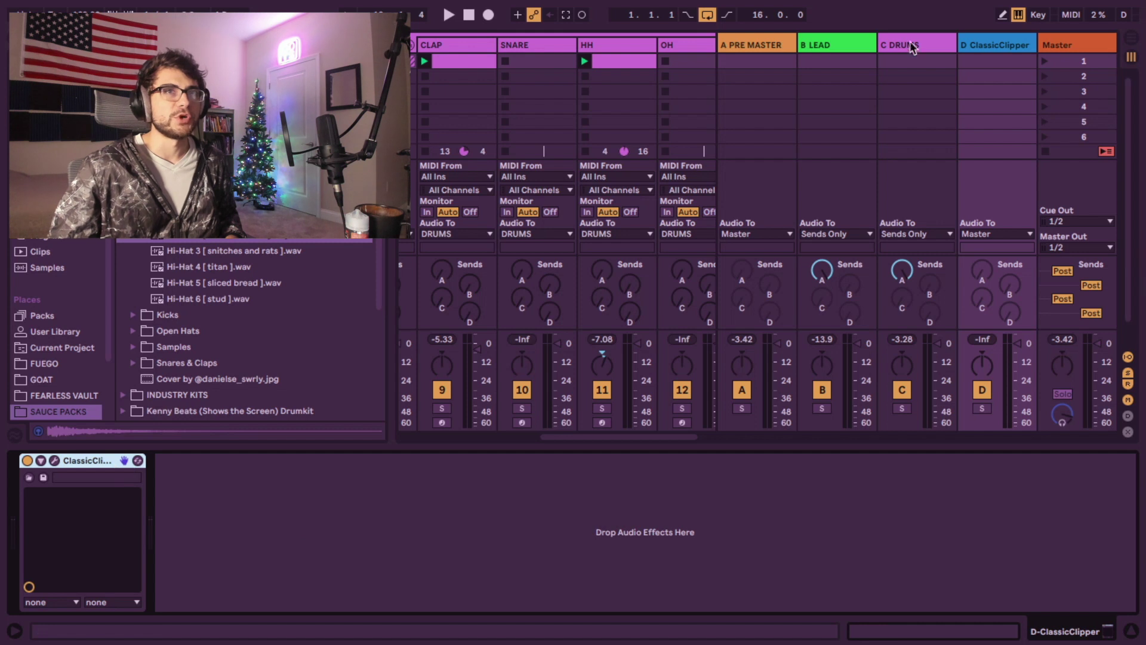
- Rename the new return track as HH'S
click(983, 52)
key(ctrl+r)
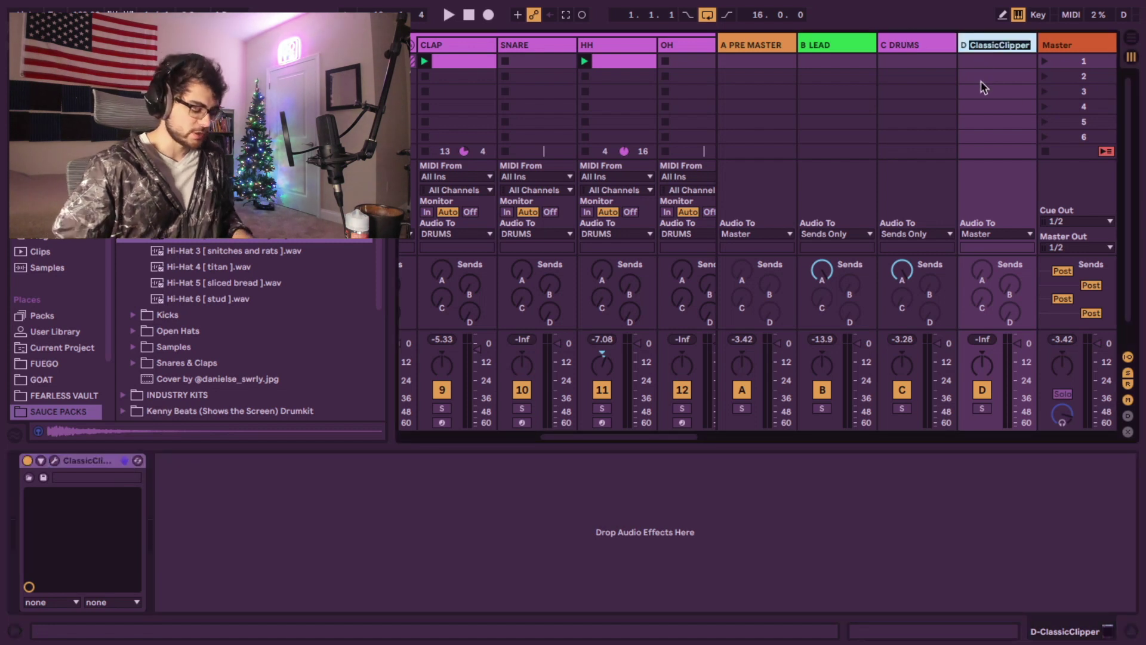
text(HH)
key(Return)
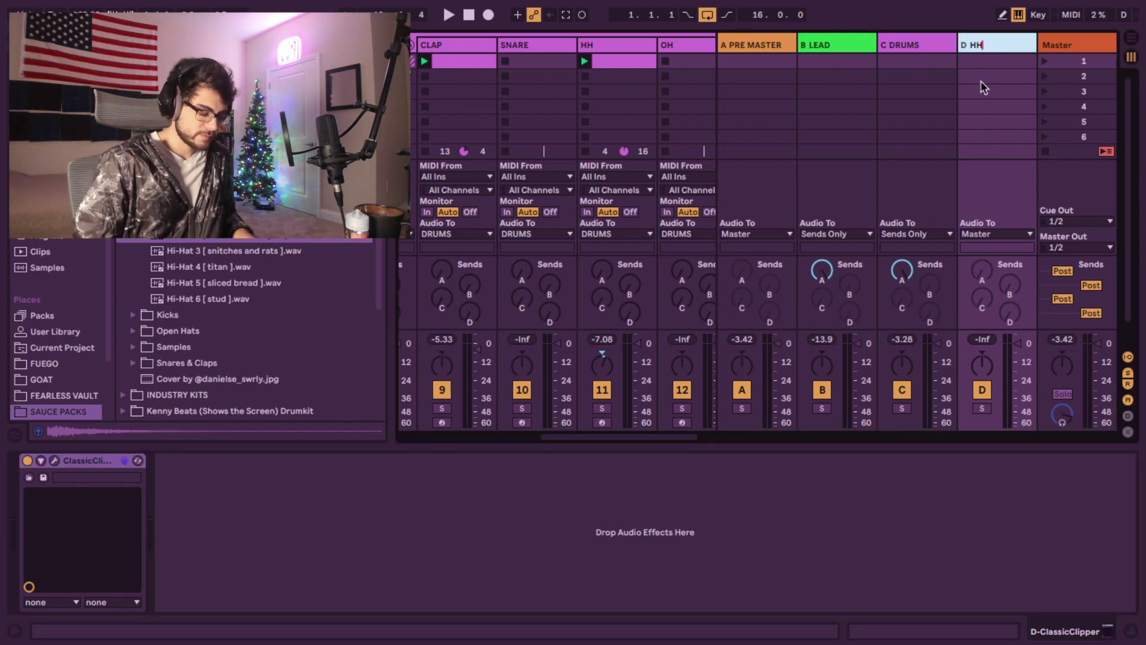
text('S)
key(Return)
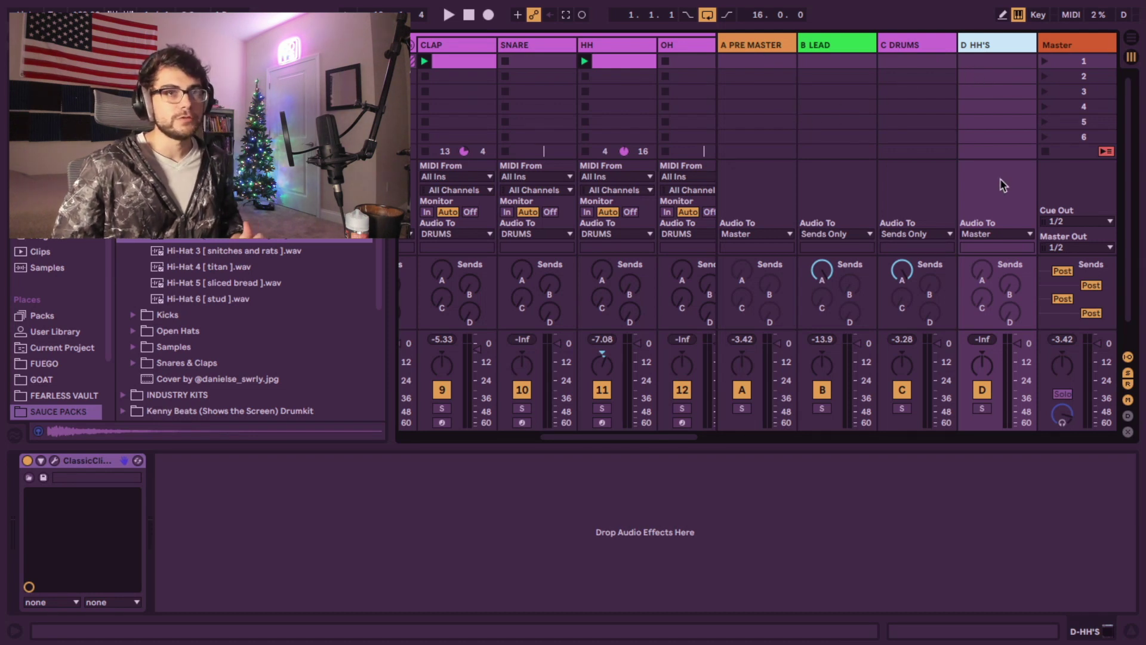
- Enable send A on the HH'S return and route its output to Sends Only with send A fully up
right_click(986, 285)
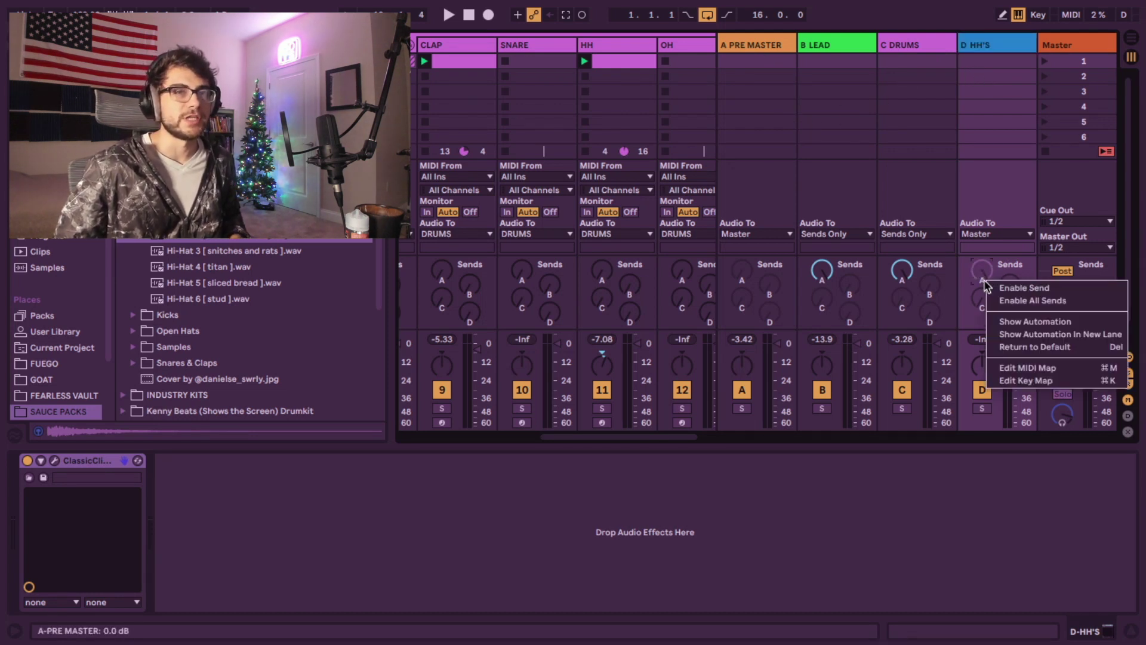
click(996, 288)
click(988, 235)
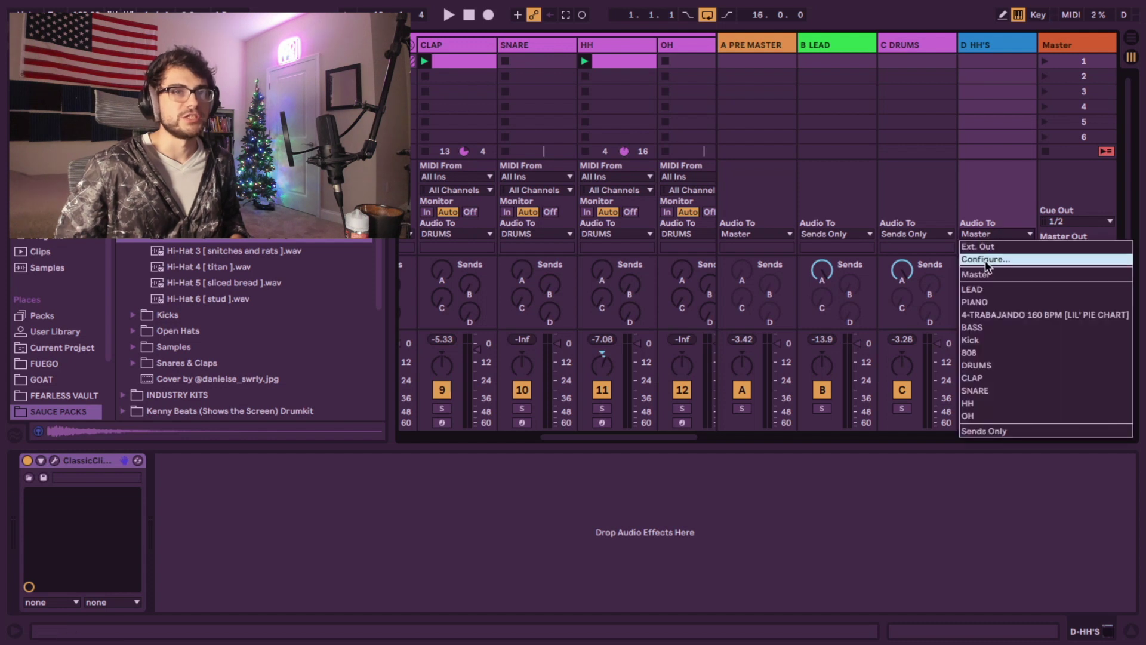
click(985, 431)
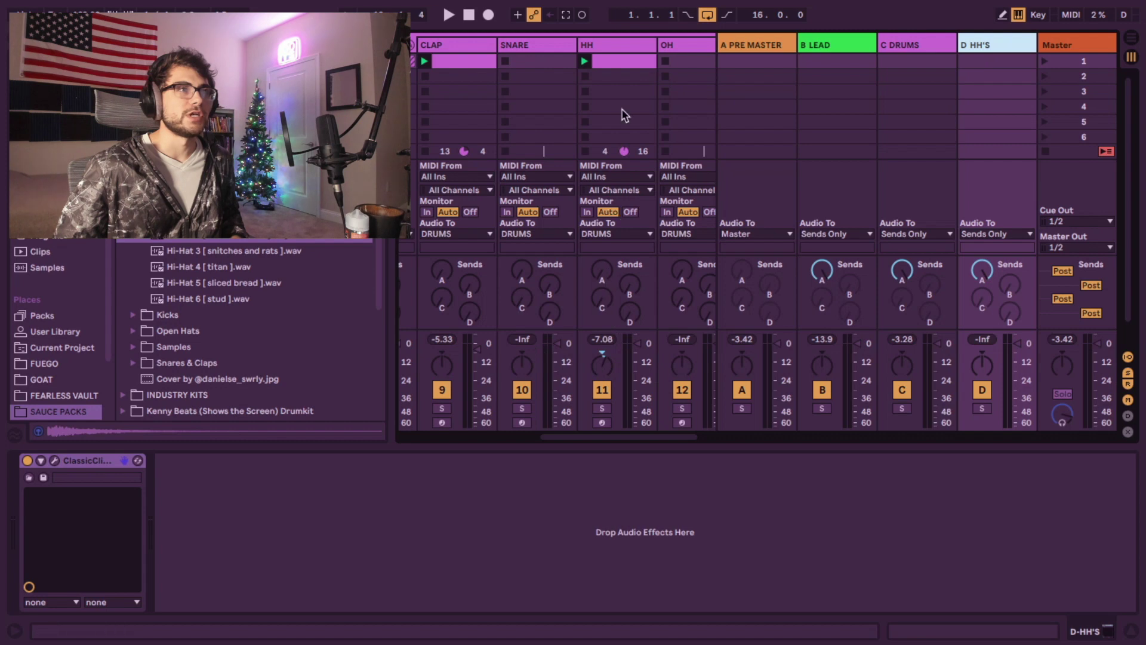
- Turn the HH track's send D fully up to feed the HH'S return, and play back the drums
click(617, 57)
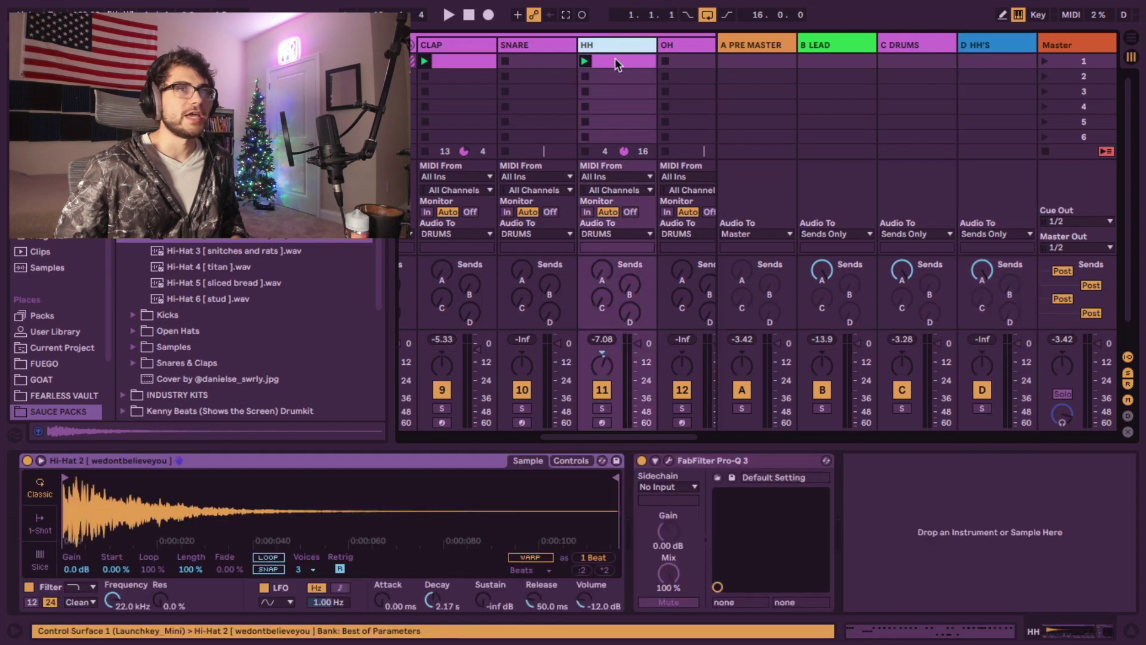
click(989, 39)
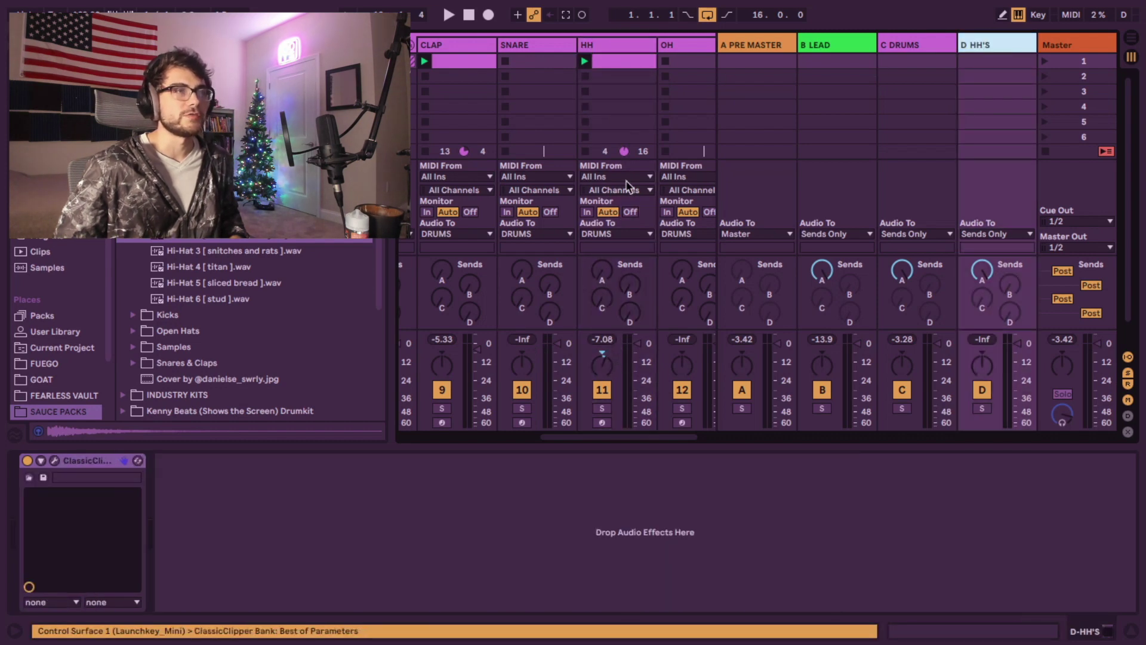
click(632, 58)
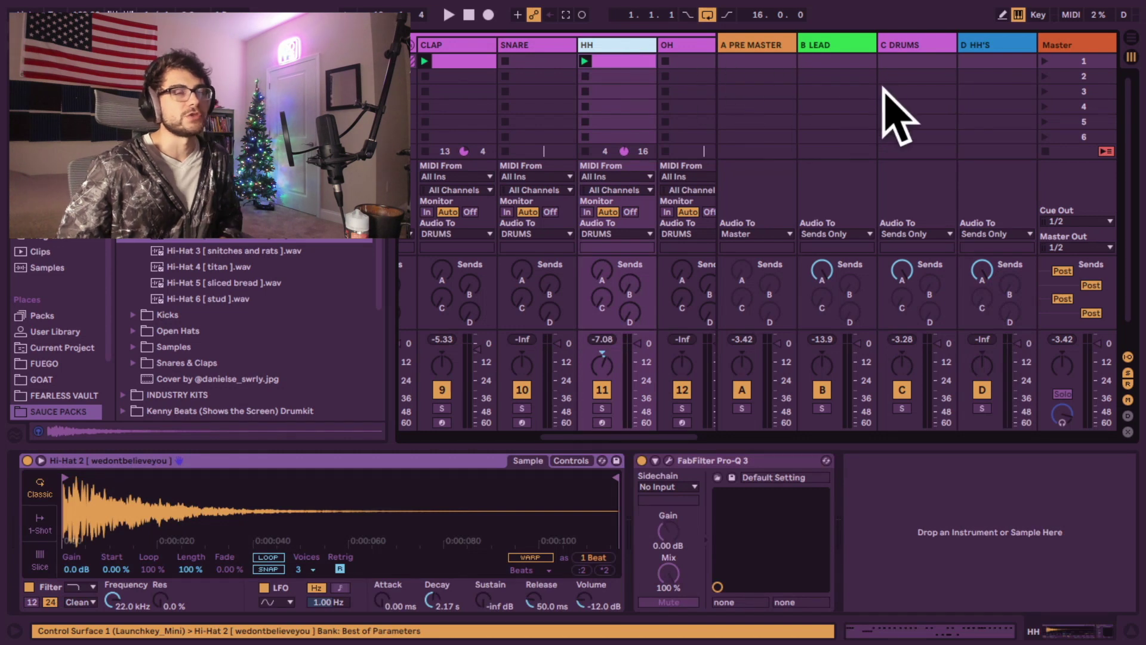
click(1018, 47)
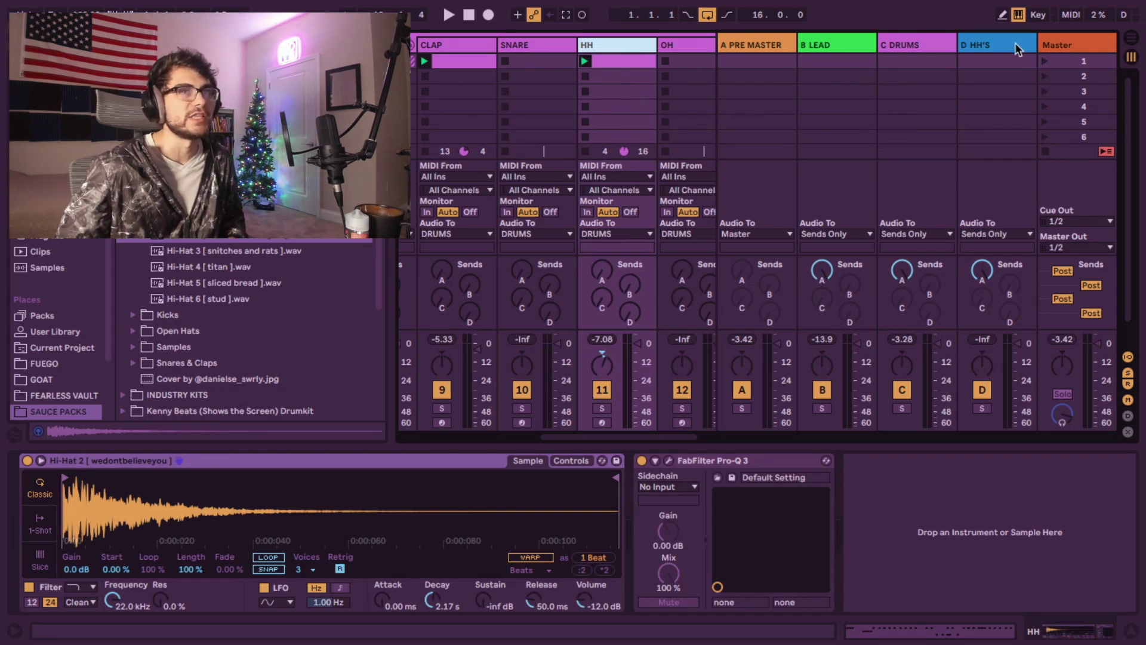
click(650, 166)
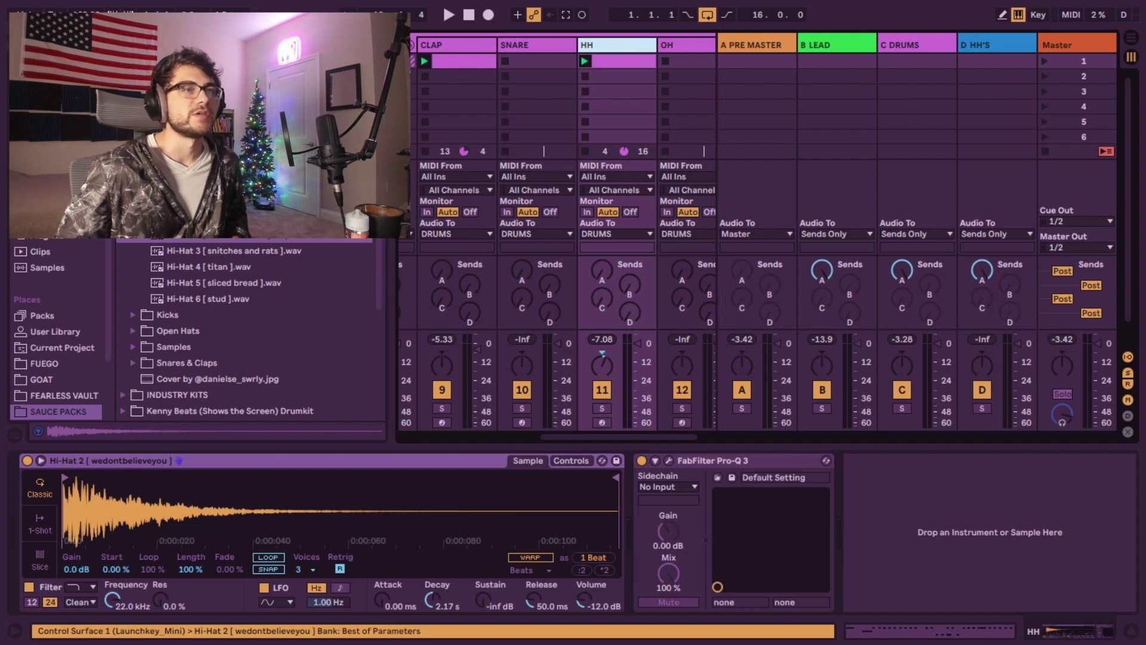
click(630, 311)
click(1003, 52)
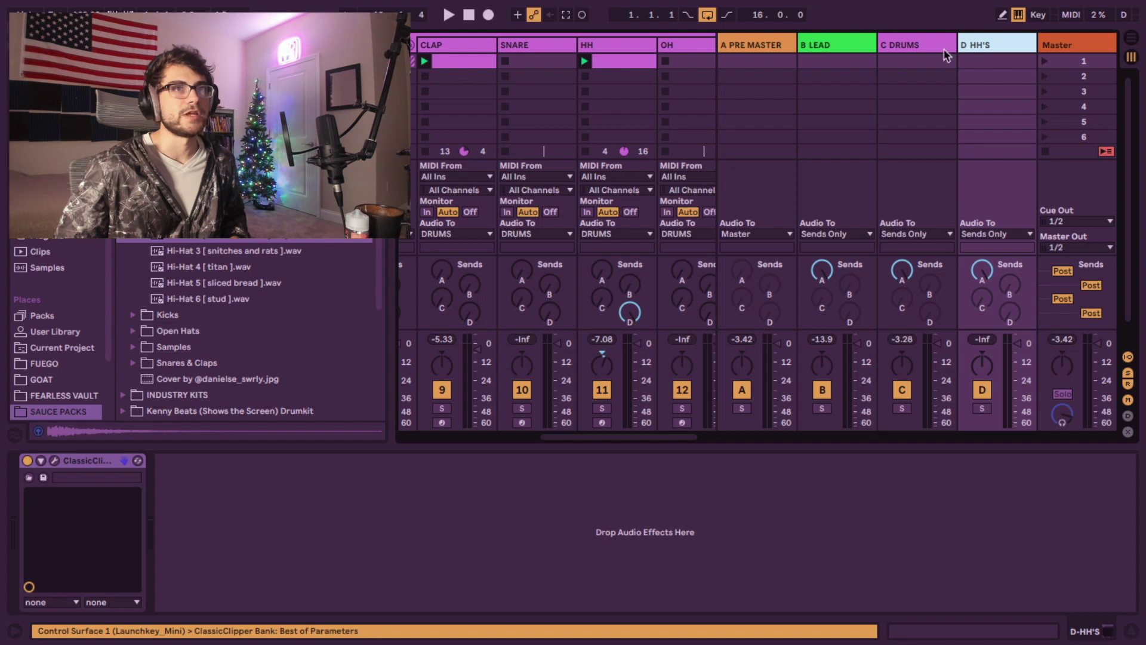
click(629, 315)
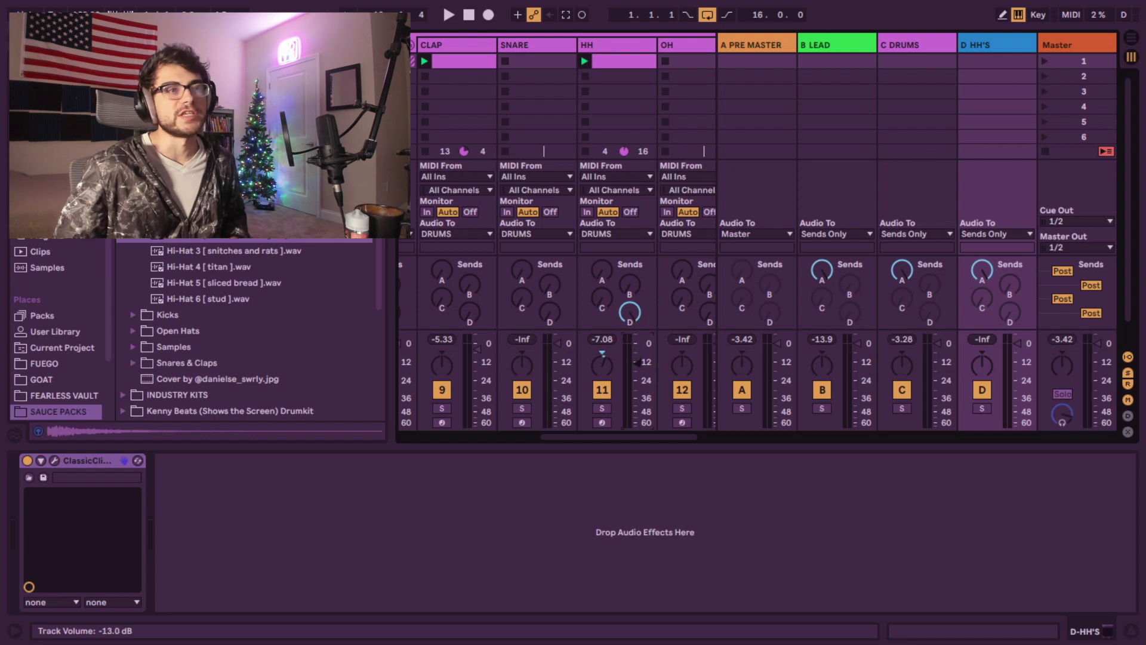
key(space)
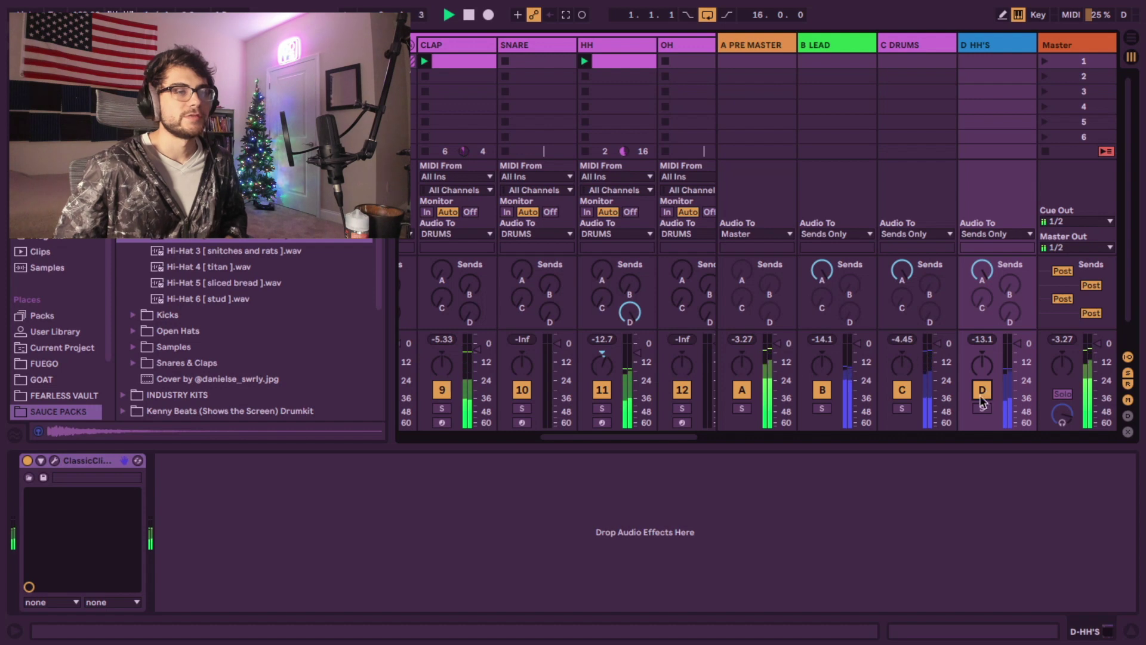
- Shape the HH track's FabFilter Pro-Q 3 band as a 30 dB/oct low cut at about 837 Hz
click(642, 361)
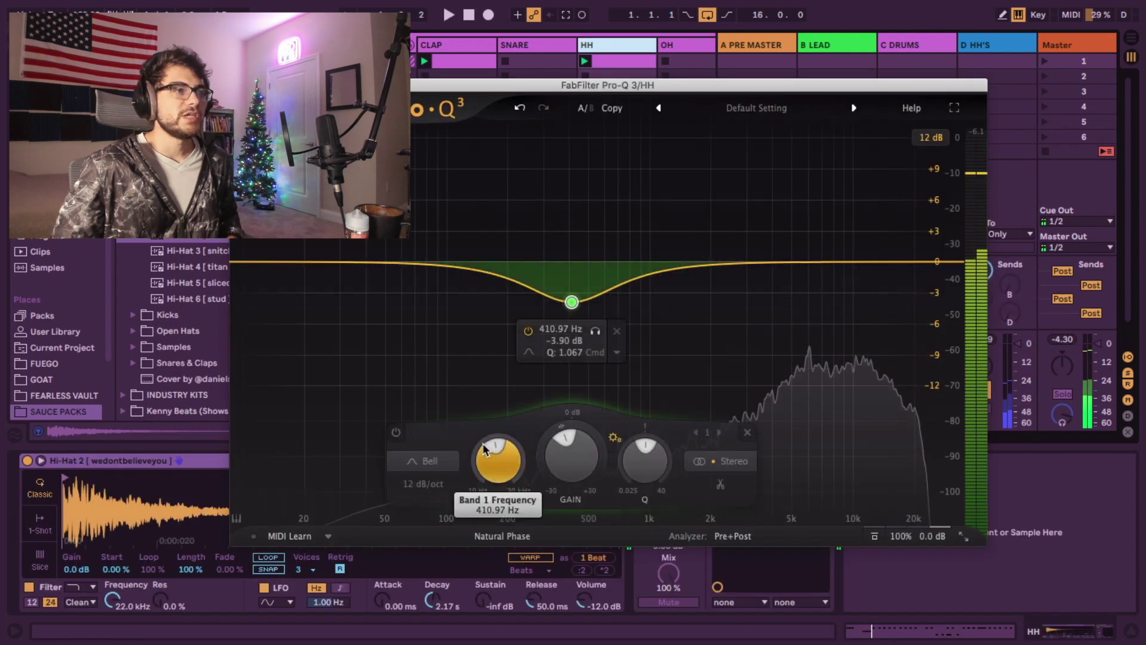
click(424, 462)
click(421, 334)
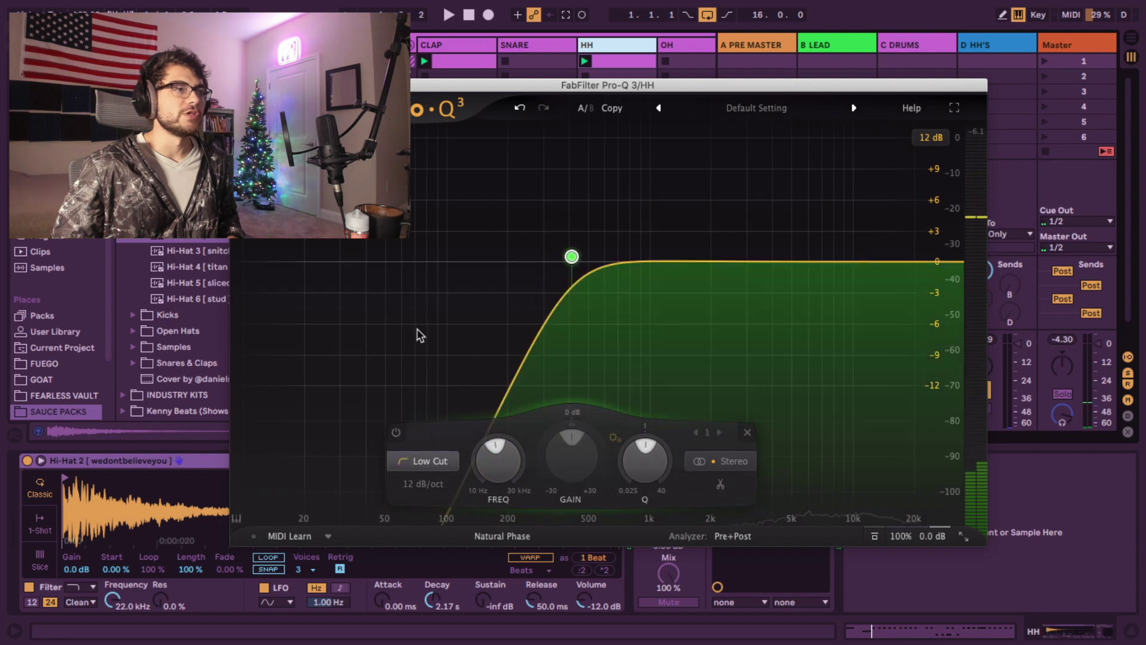
click(423, 485)
click(437, 567)
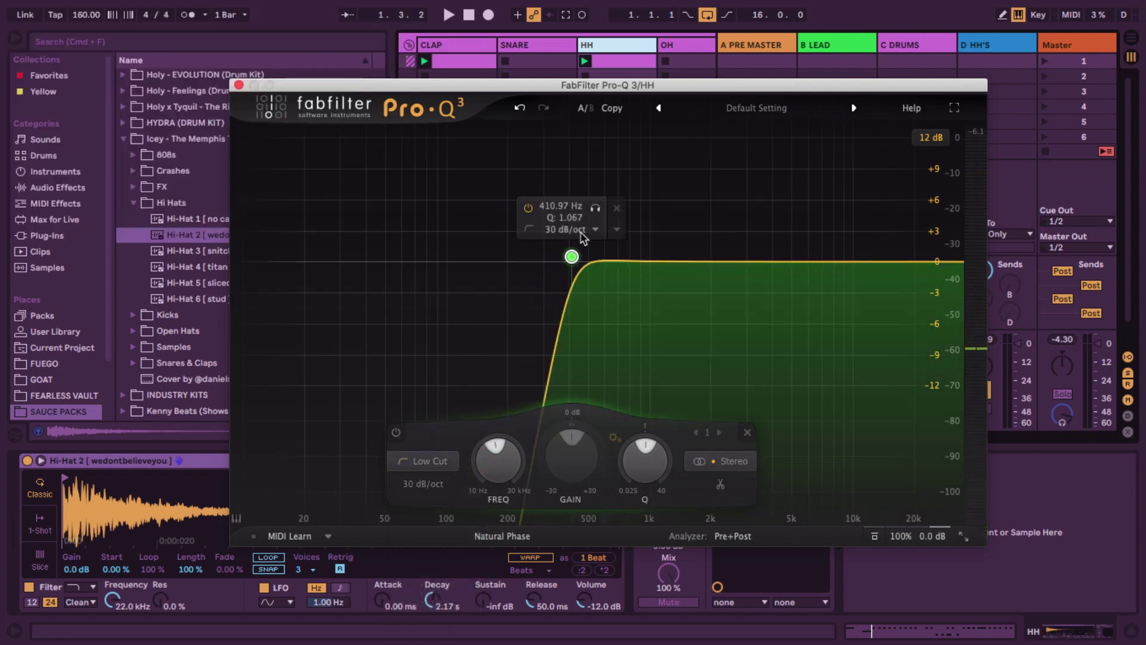
drag(572, 256, 634, 263)
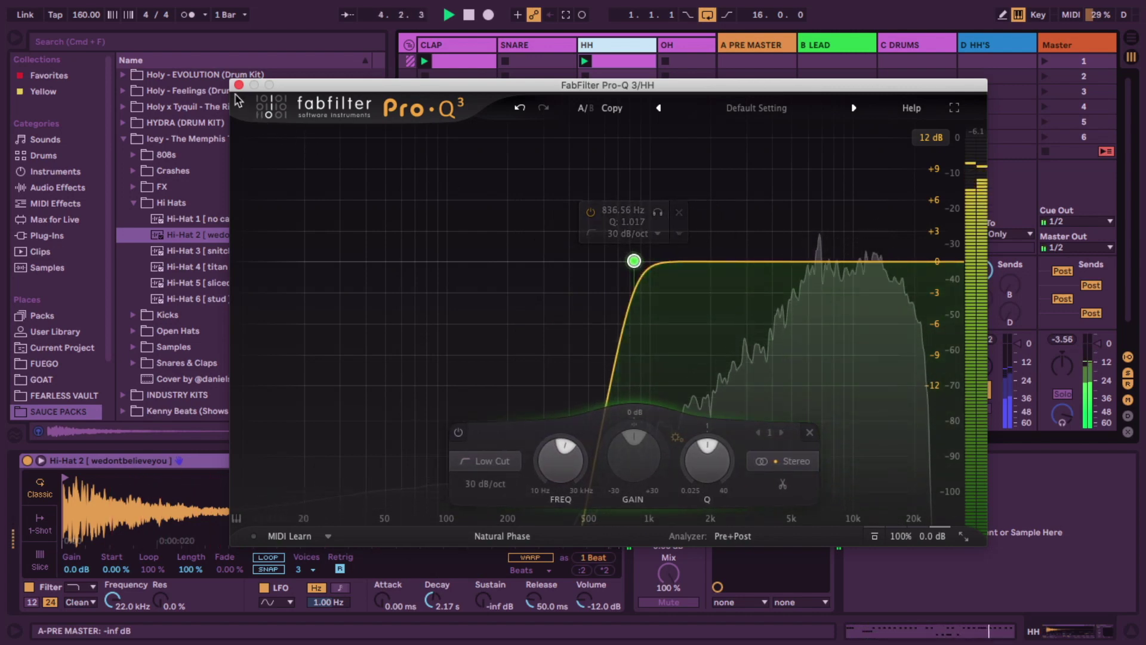
key(super+alt+p)
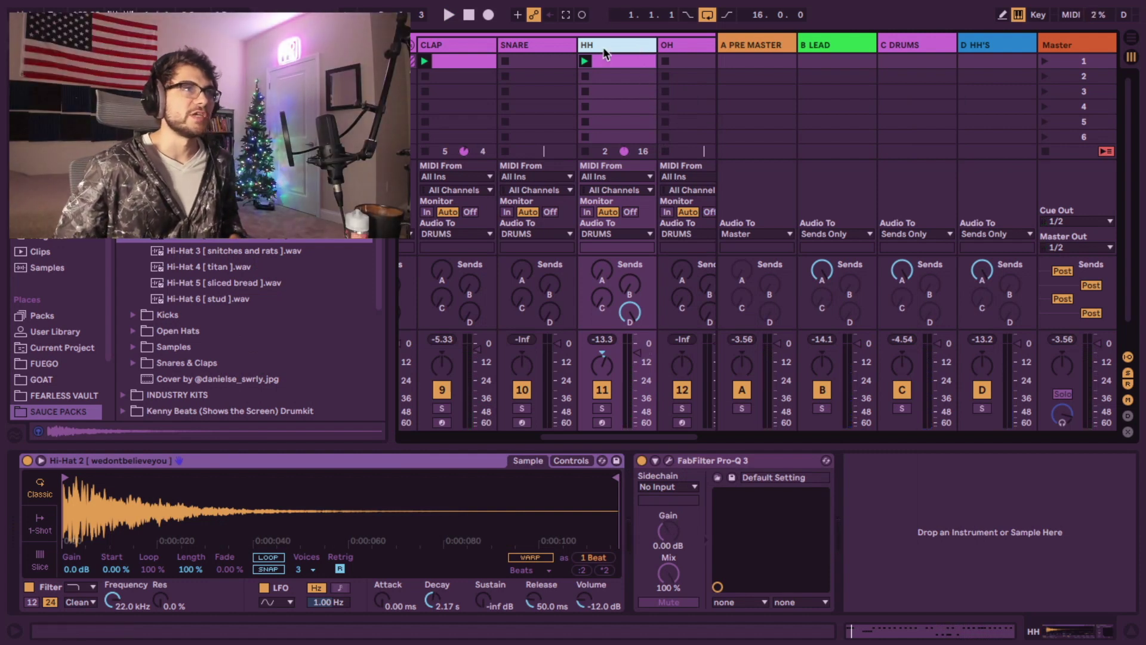
- Duplicate the HH track with its clip, name the copy HH2, and open the original HH clip for editing
key(ctrl+d)
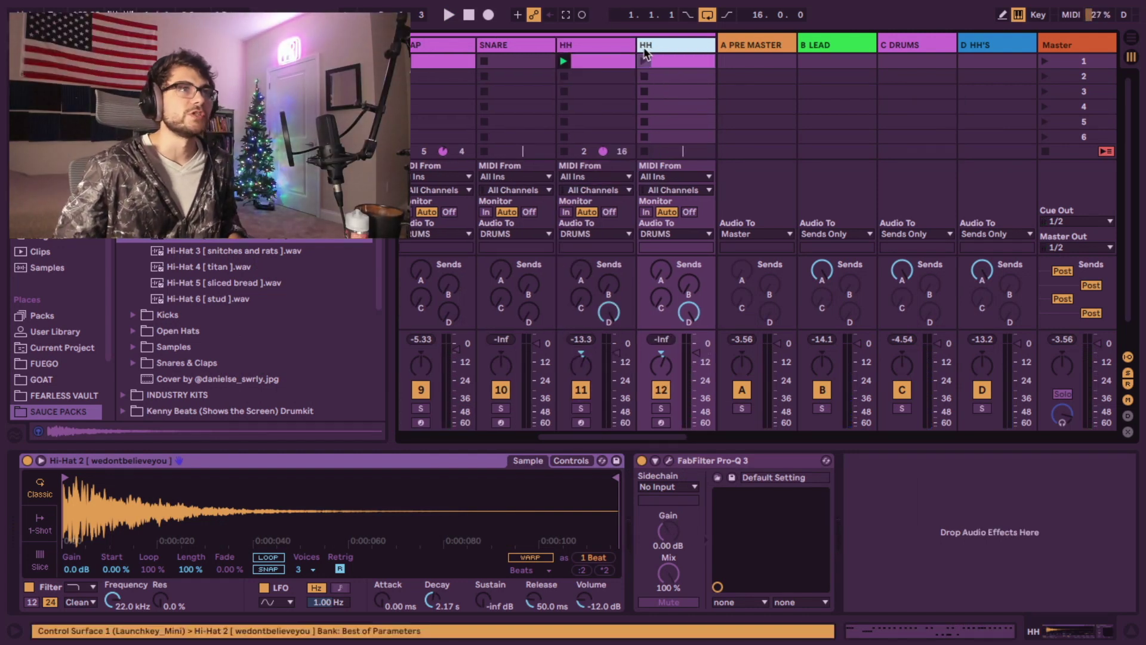
click(640, 60)
click(619, 44)
click(656, 45)
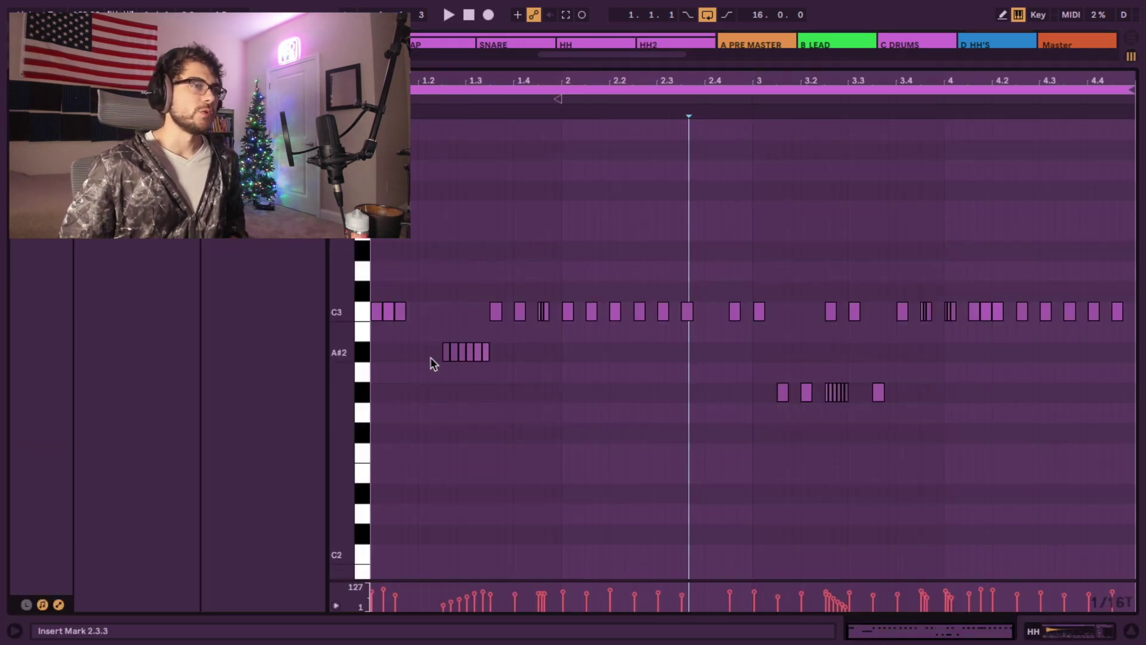
- Remove the A#2 roll and the pitched-down G#2 hits from the HH clip
drag(392, 341, 592, 376)
key(Delete)
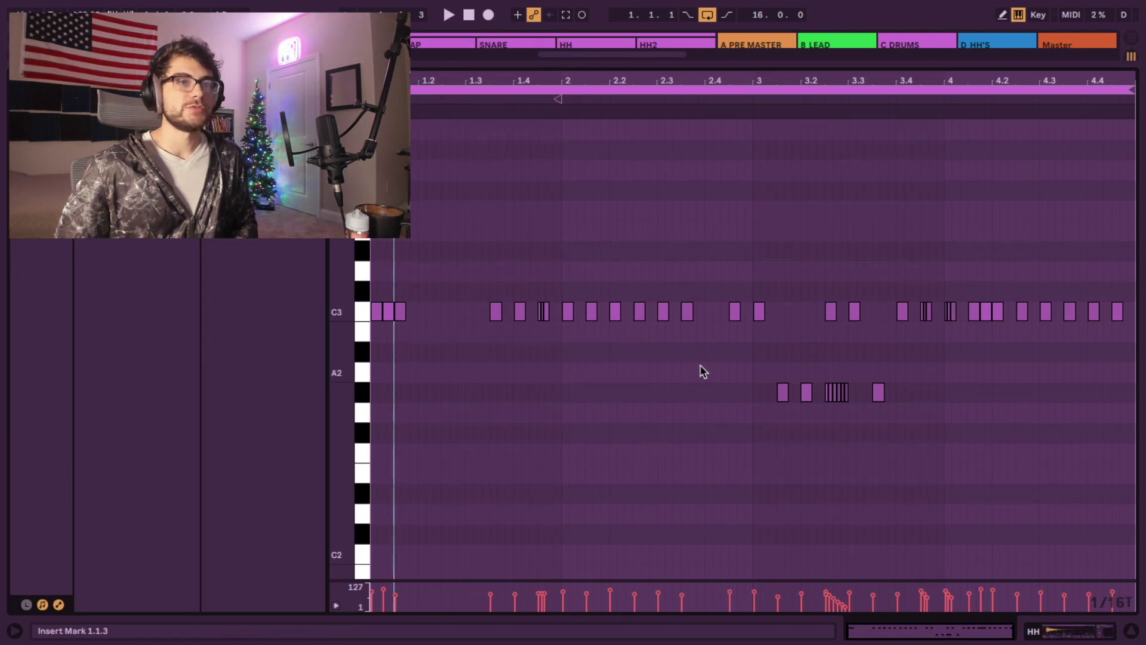
drag(701, 366, 968, 401)
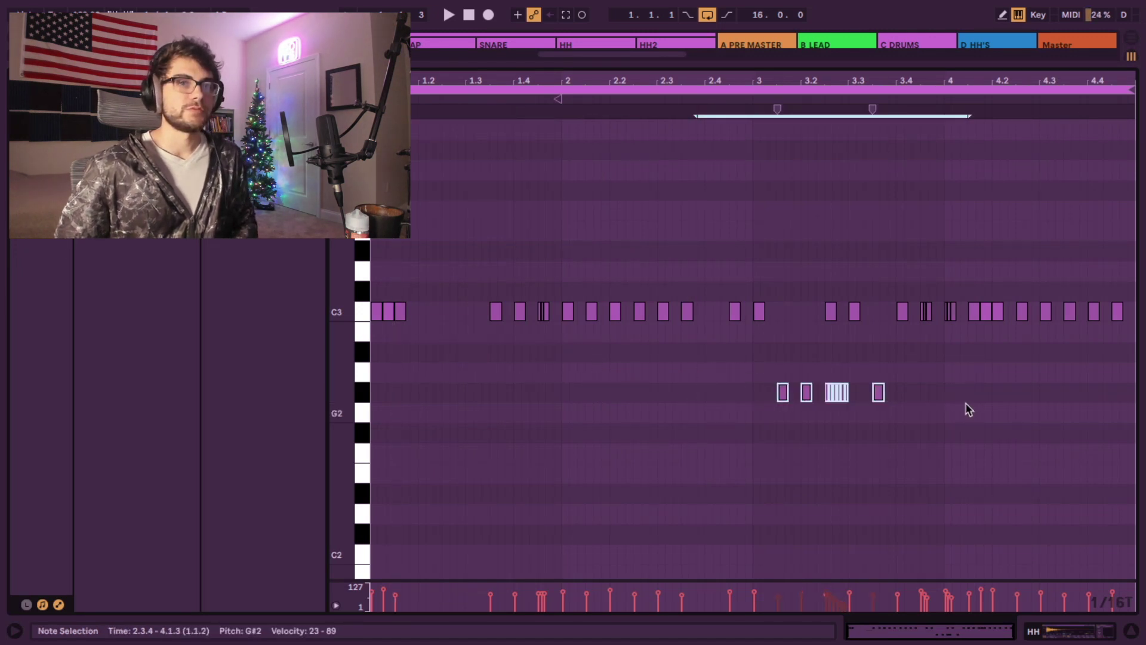
key(ctrl+z)
- Delete all the C3 hits from the HH2 clip, keeping only its A#2 and G#2 notes
click(689, 358)
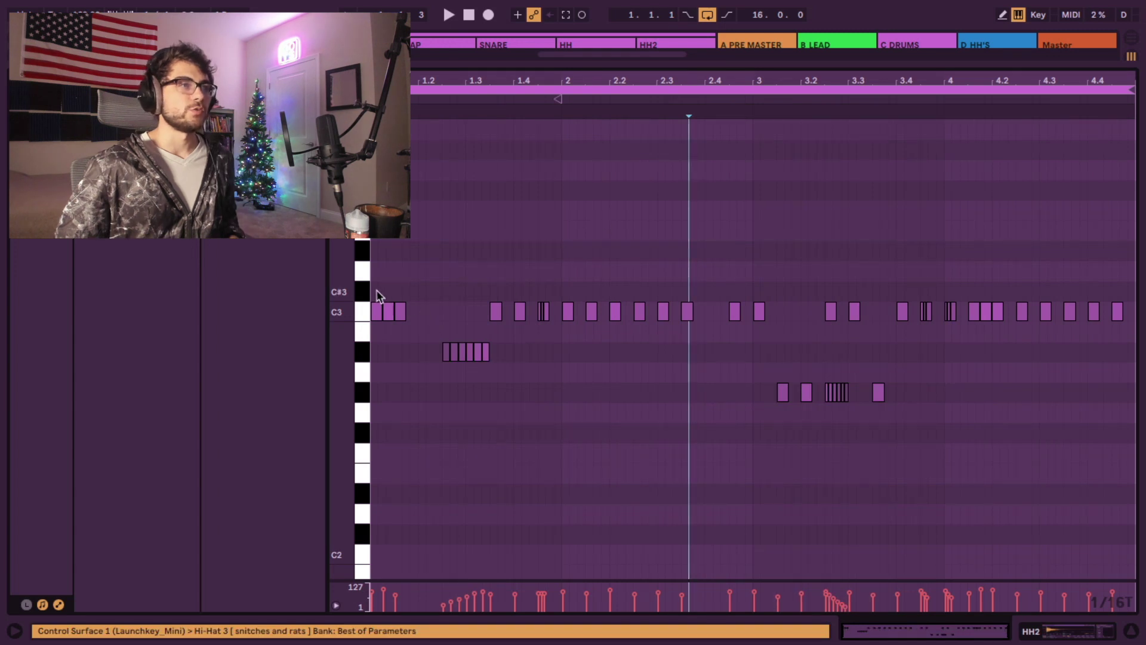
drag(376, 291, 1138, 339)
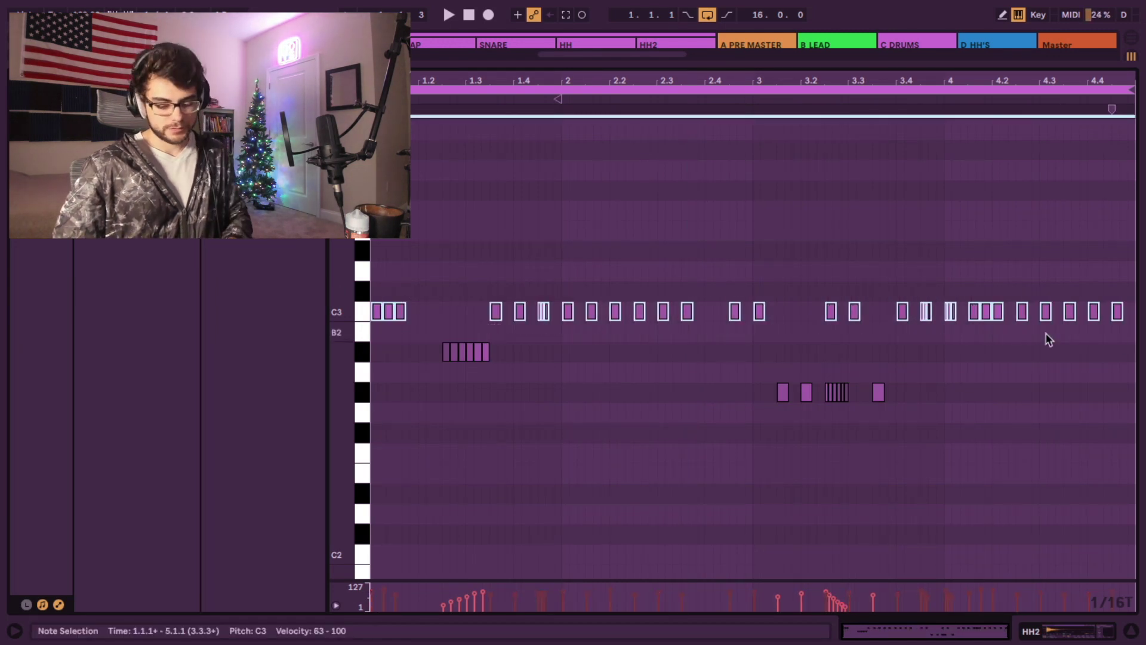
key(Delete)
- Load Hi-Hat 5 [ sliced bread ] into the HH2 track's sampler, adjust the track's panning and open its clip
click(1071, 627)
drag(657, 372, 657, 369)
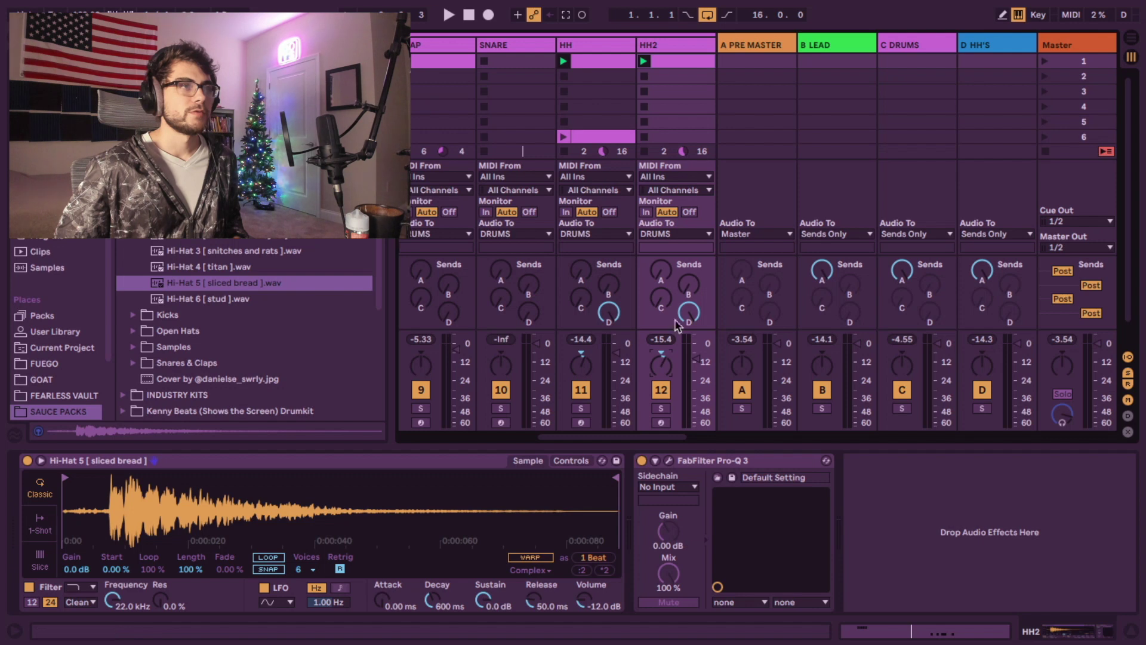
click(680, 59)
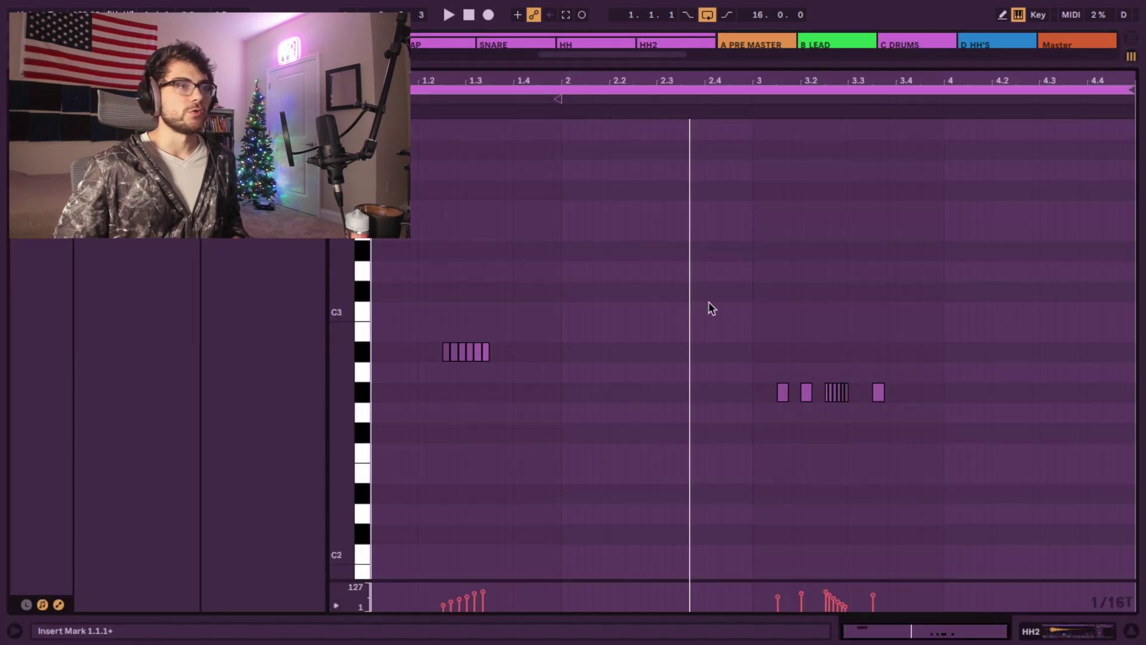
- Show the HH2 clip's envelopes and choose the mixer's Track Panning envelope for editing
click(58, 604)
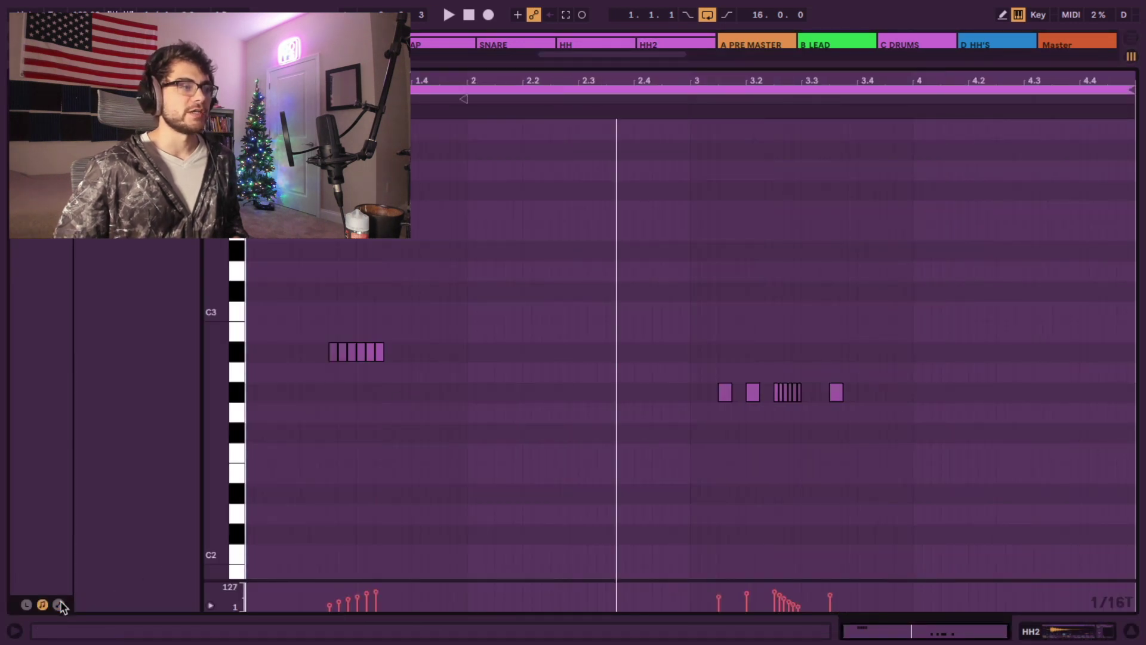
click(57, 604)
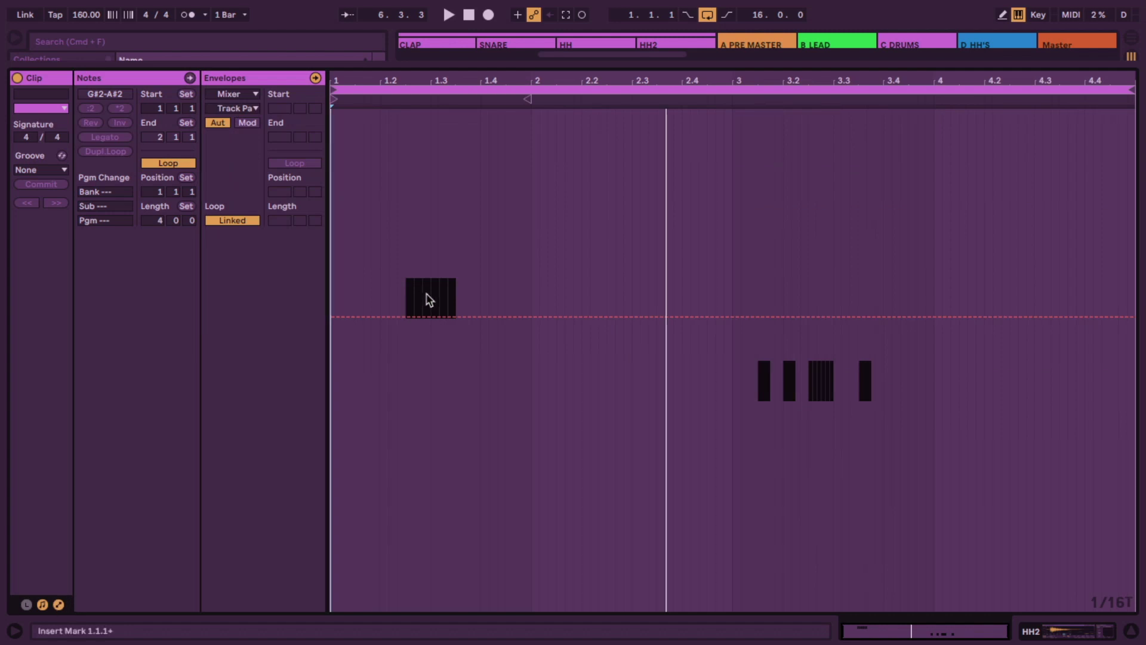
click(248, 94)
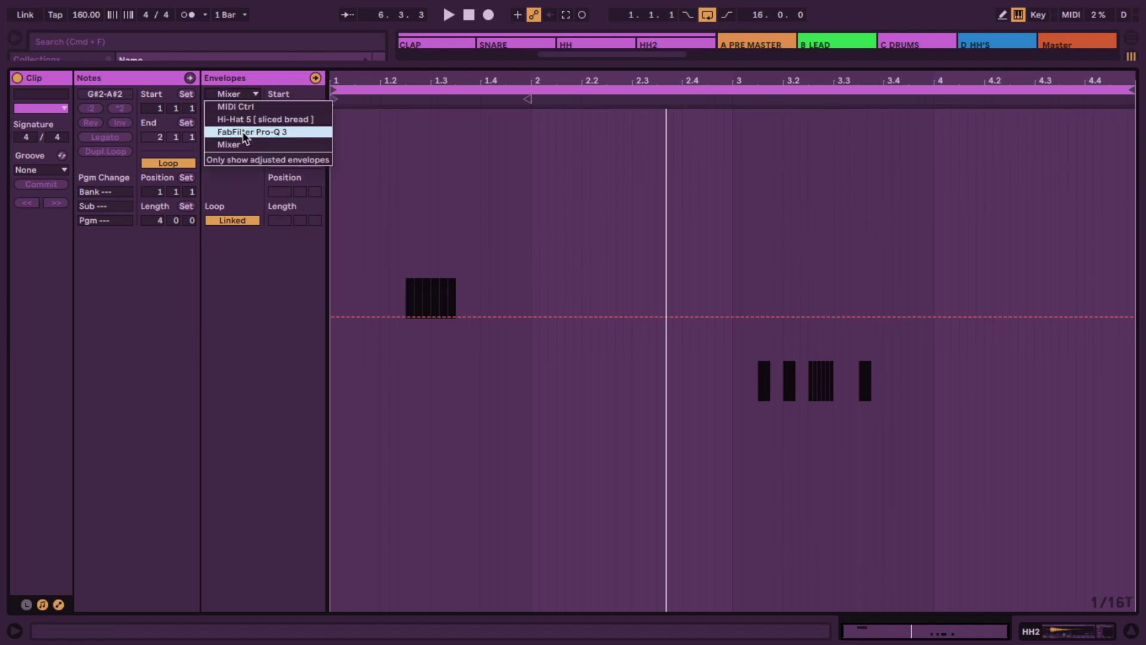
click(242, 146)
click(248, 108)
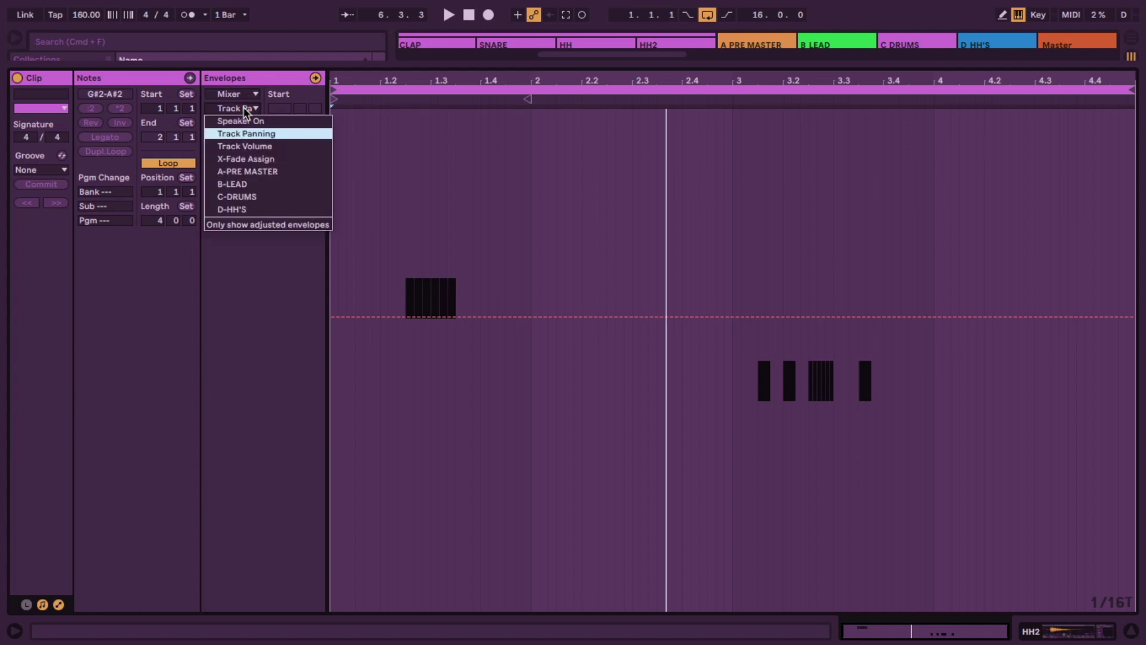
click(248, 134)
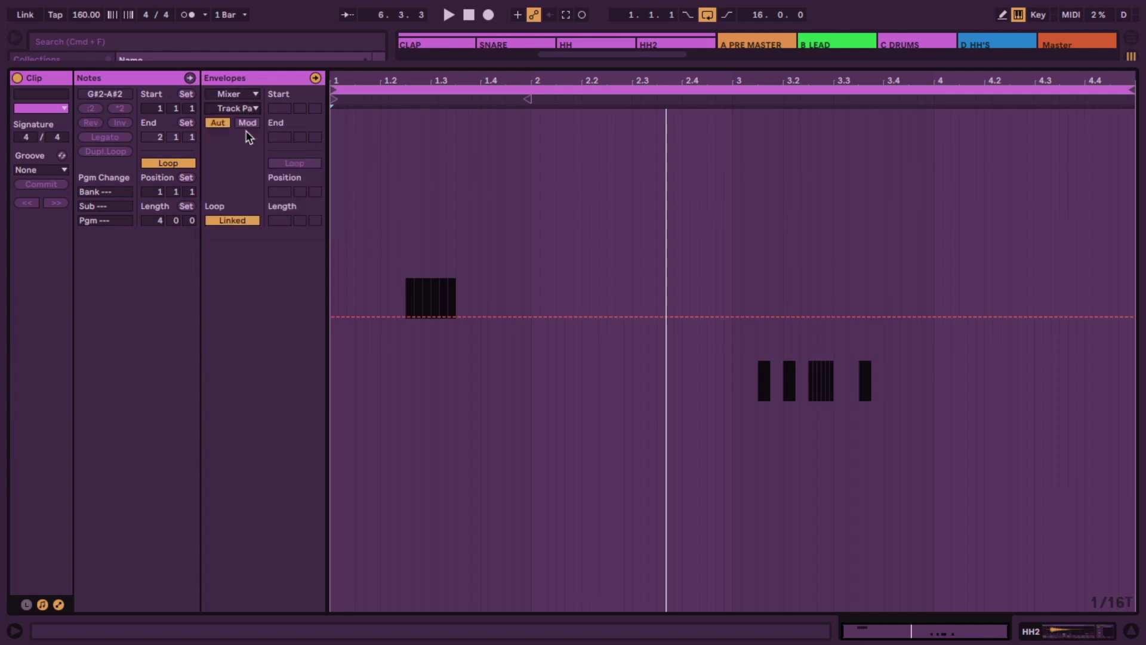
- Draw panning automation that jumps right at the A#2 roll, returns to centre by bar 2 and sweeps left across the G#2 hits in bar 3
click(405, 317)
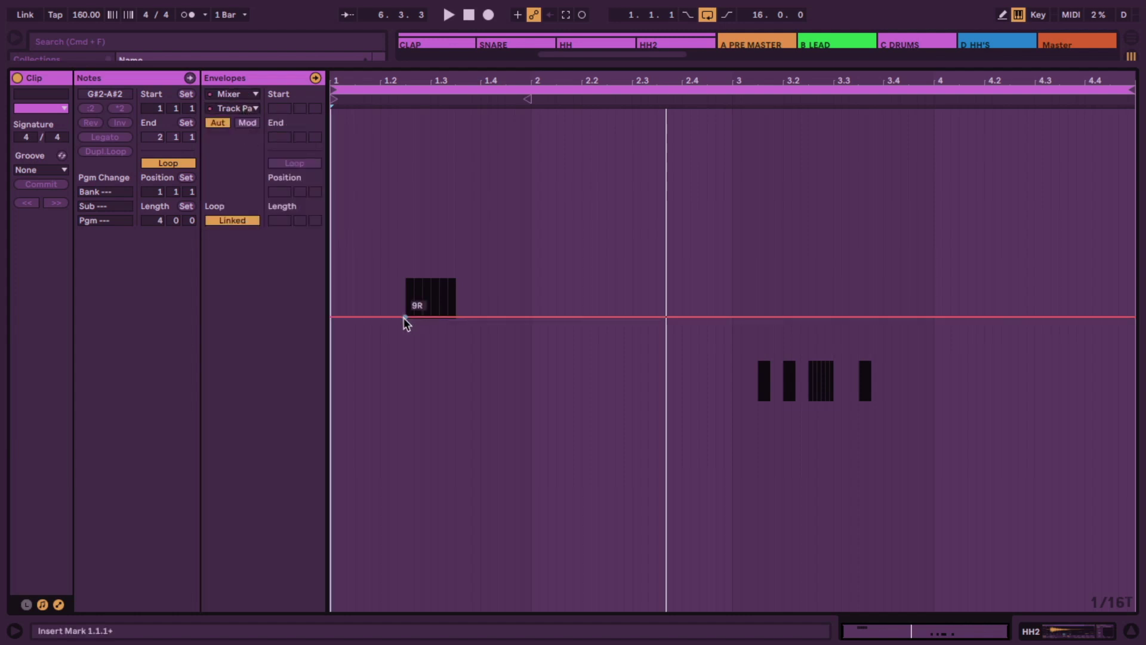
click(530, 317)
drag(464, 317, 406, 217)
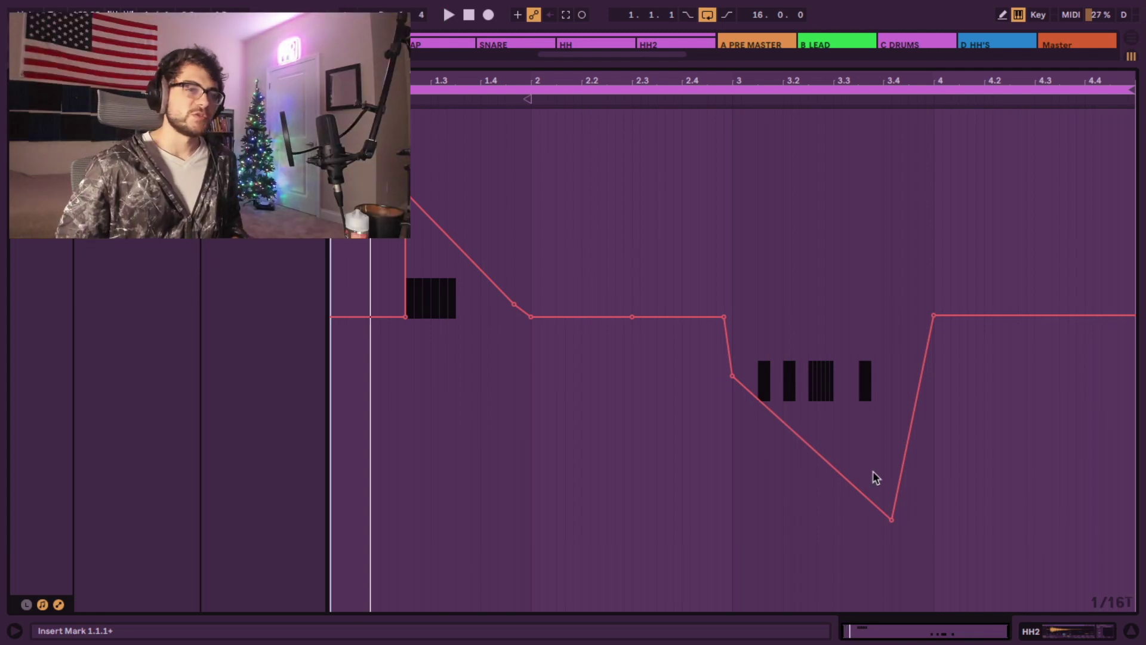
- Reset the random panning of the HH track's sampler to 0.0 %
click(1028, 632)
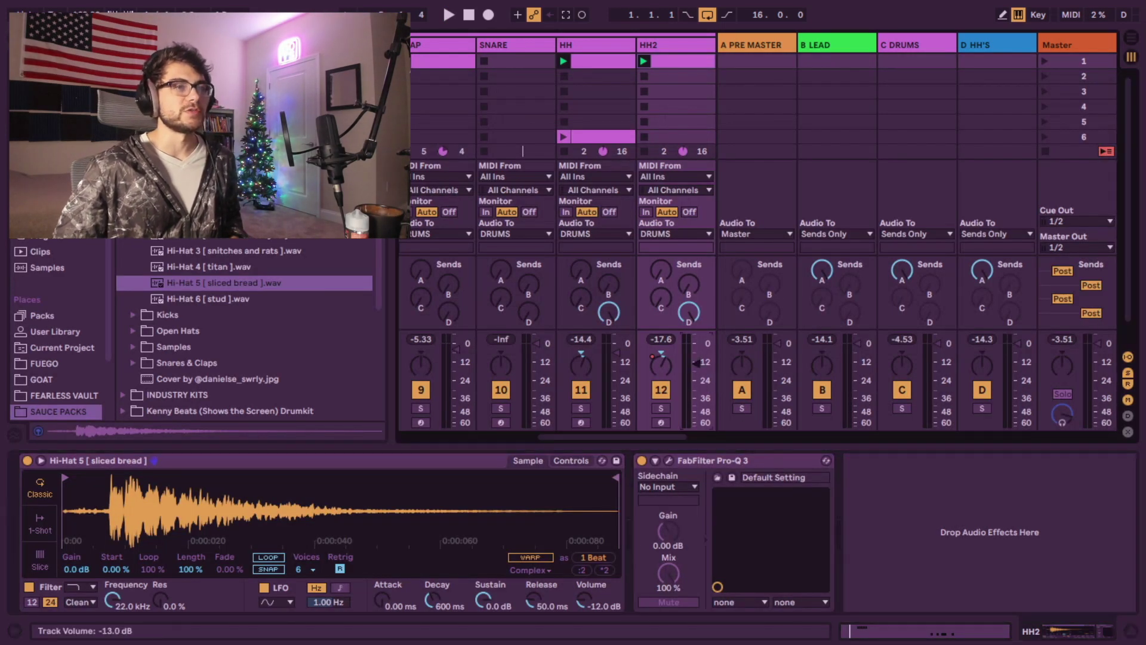
click(617, 43)
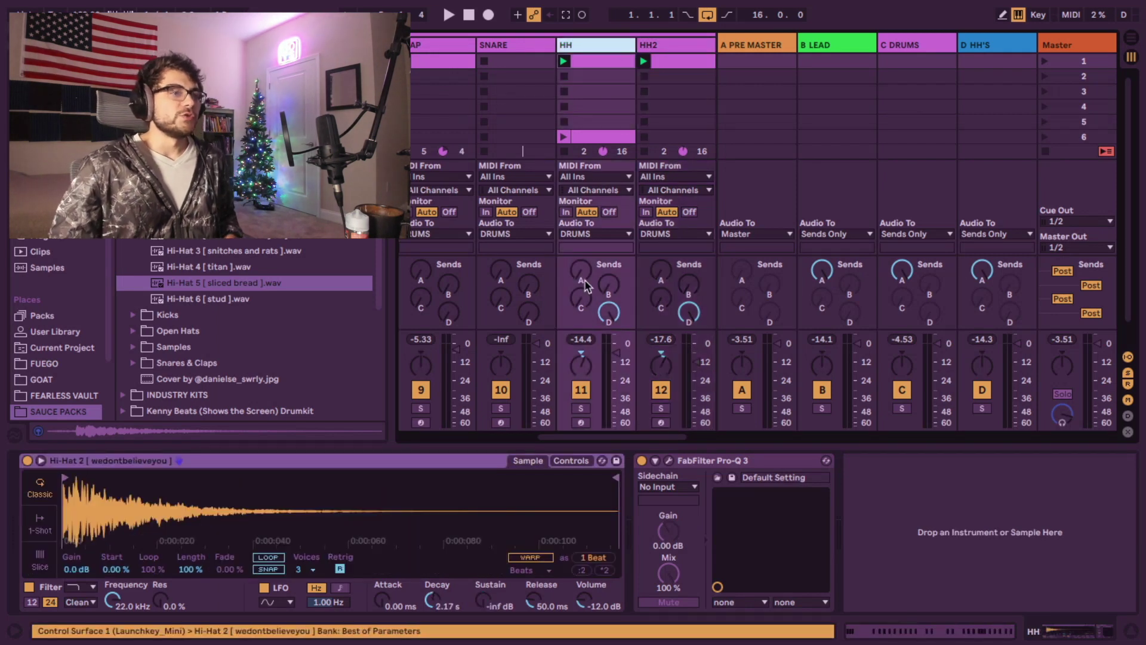
click(582, 462)
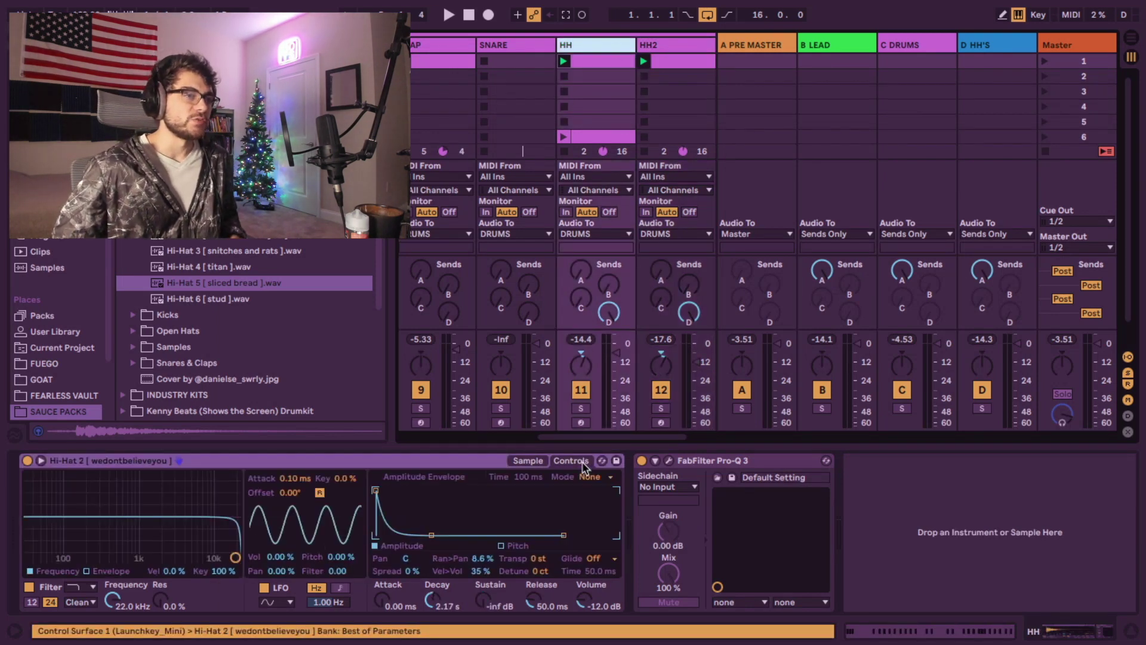
click(482, 558)
key(Delete)
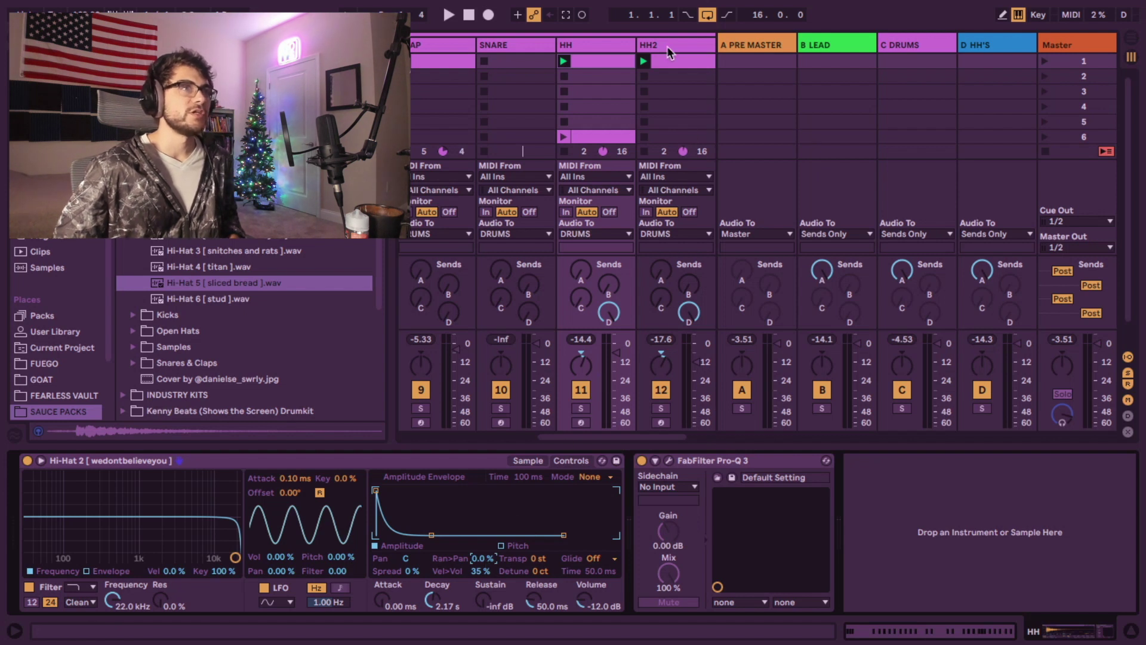
- Set the HH2 sampler's random panning to 16 % during playback and raise the HH2 track's volume slightly
click(667, 47)
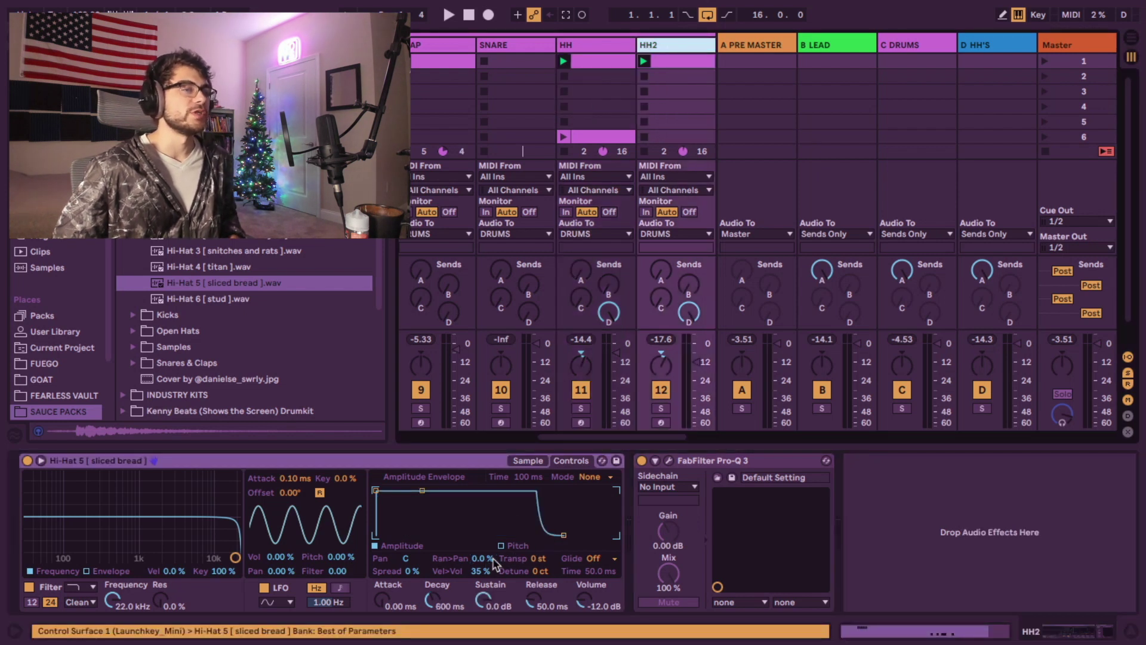
drag(493, 559, 493, 549)
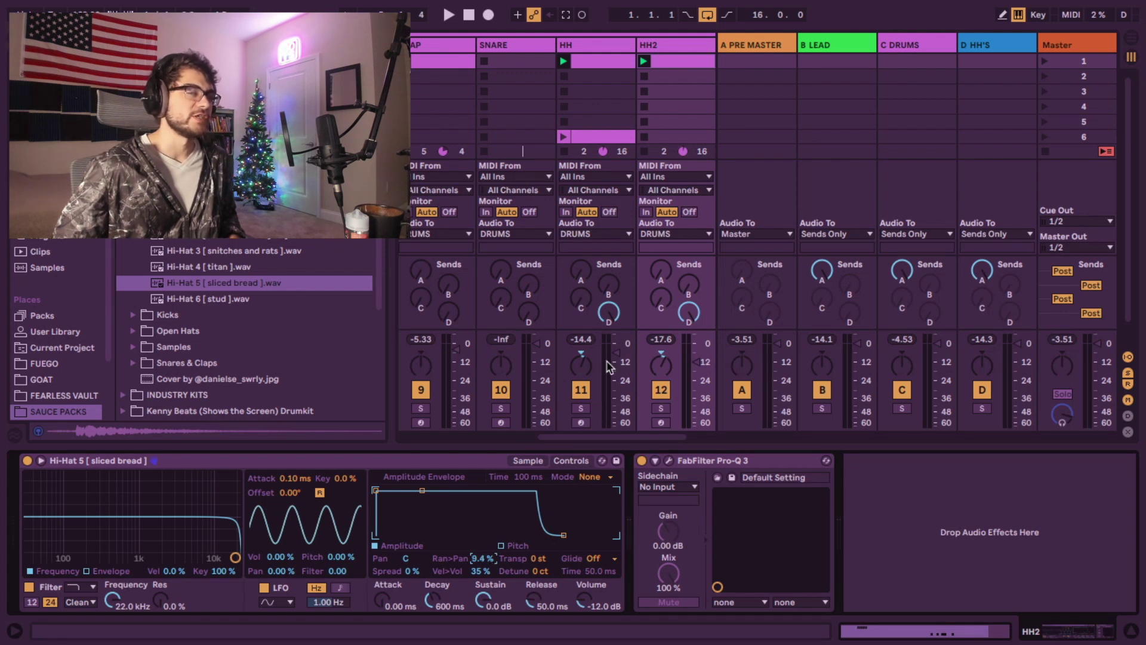
click(667, 48)
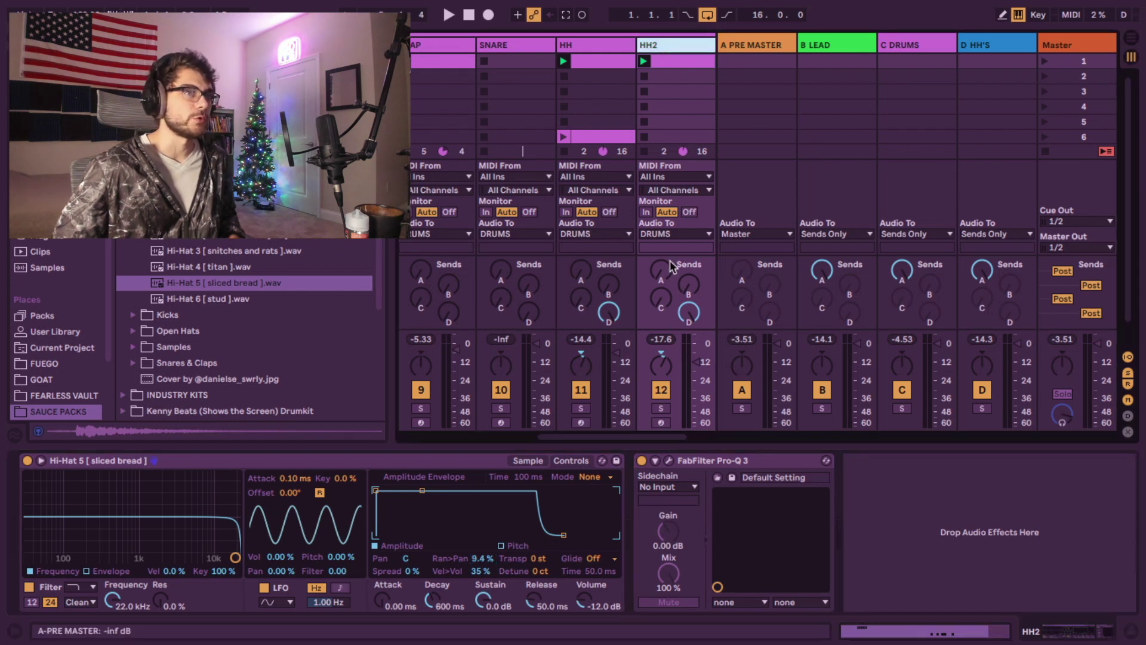
click(524, 557)
key(space)
drag(481, 561, 480, 555)
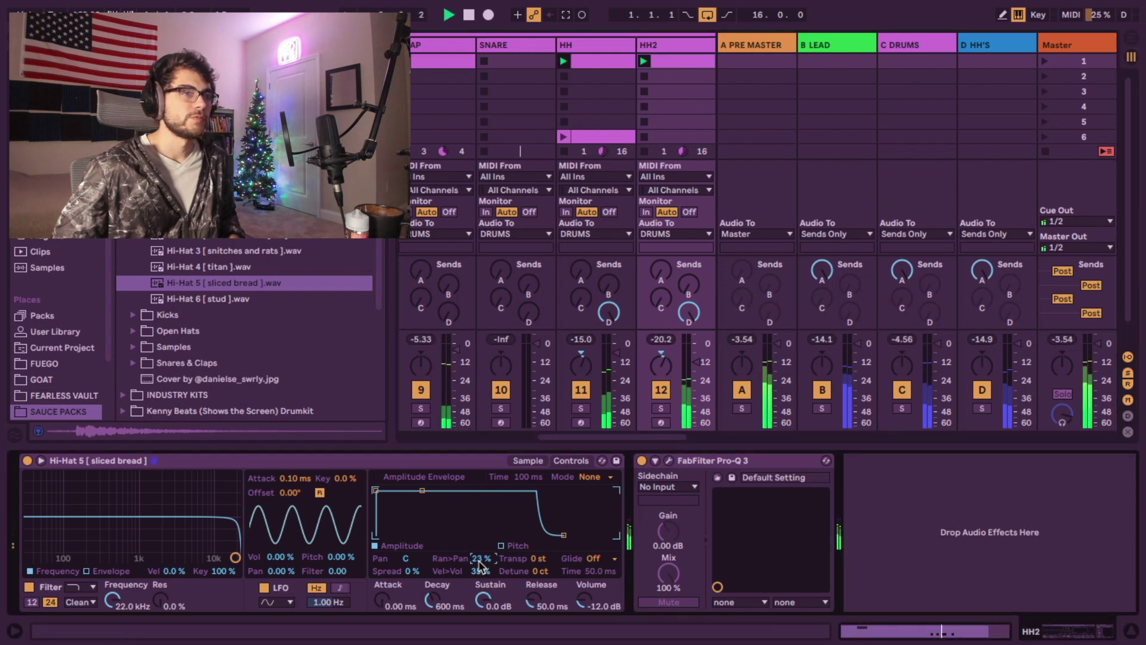
drag(480, 564, 479, 562)
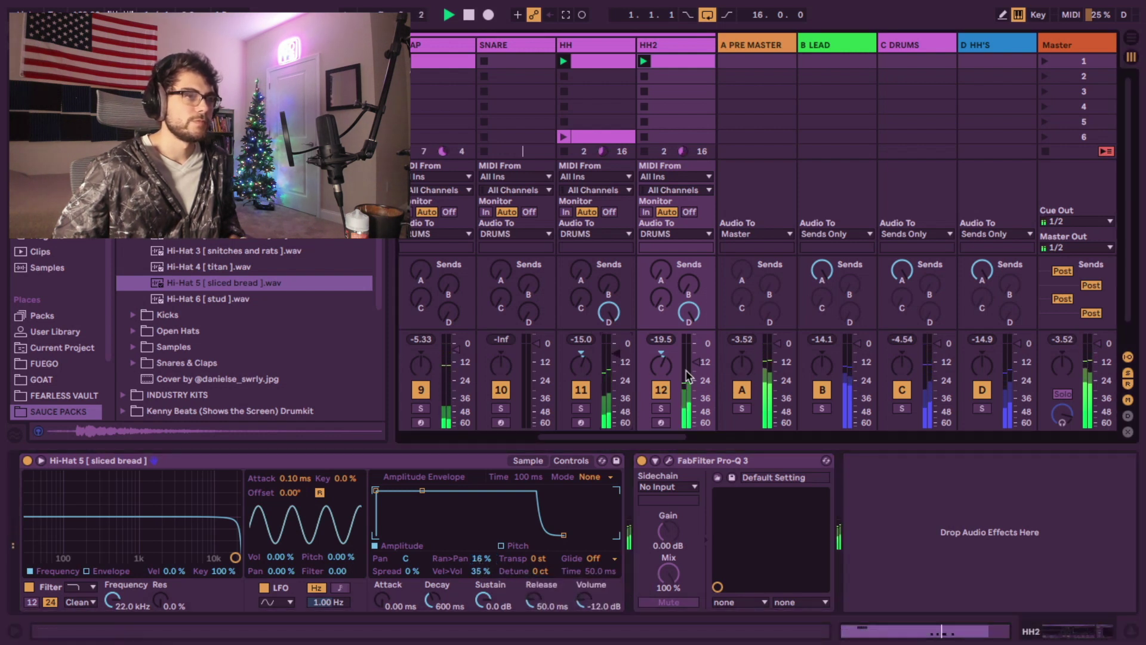
drag(687, 370, 690, 359)
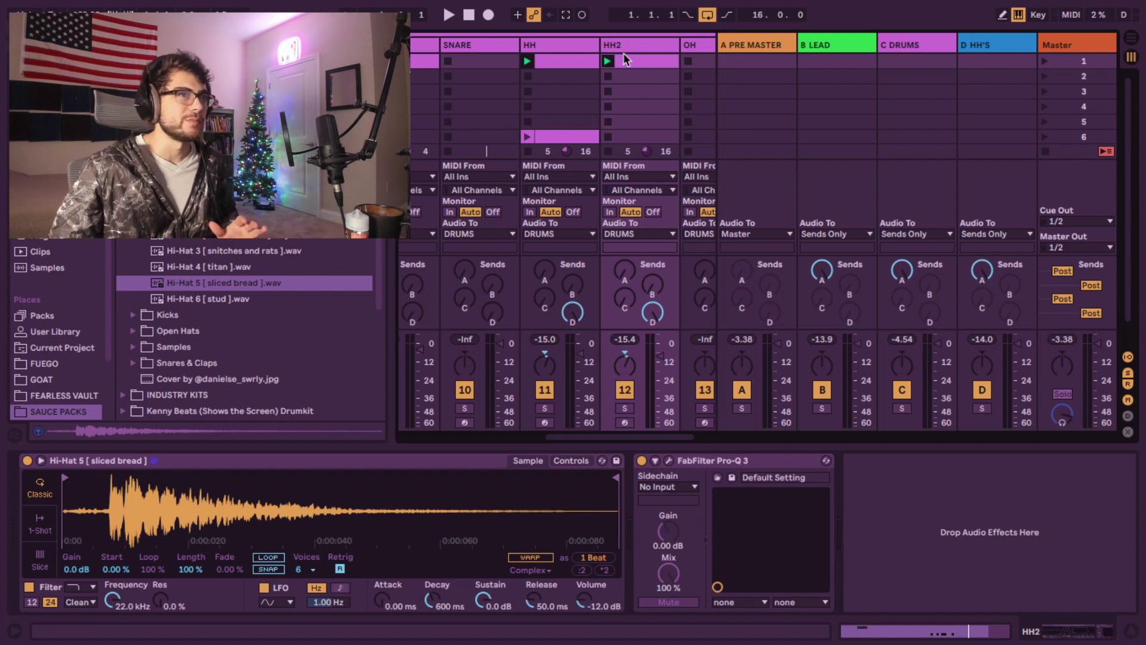
- Group the HH and HH2 tracks and name the group HH GROUP
click(579, 48)
click(621, 48)
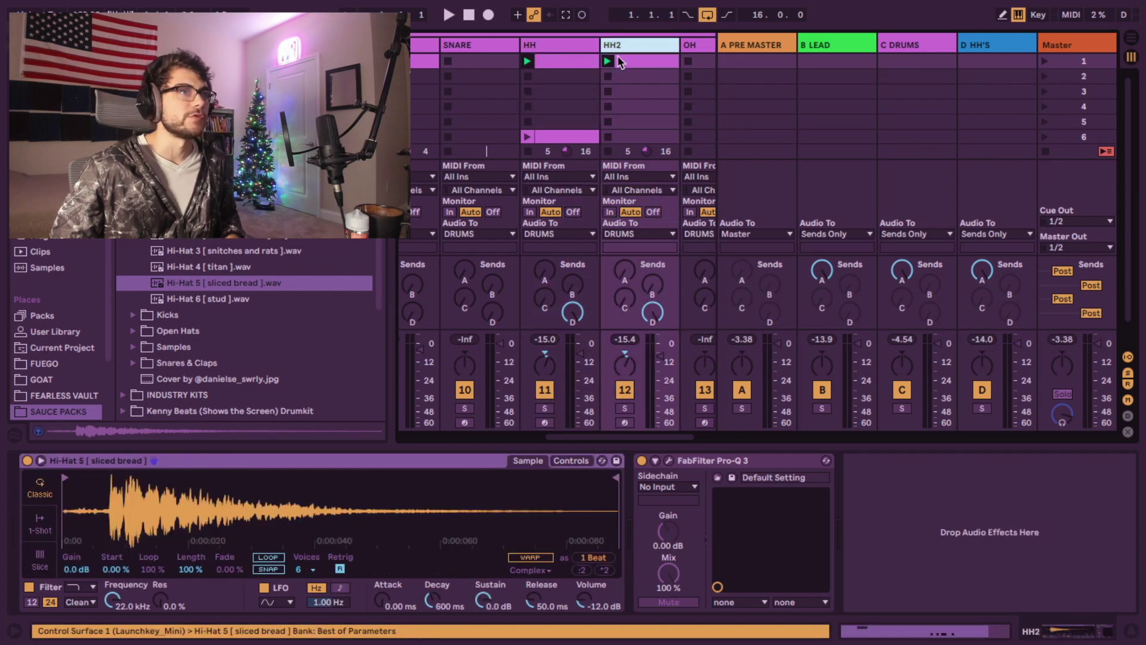
click(546, 49)
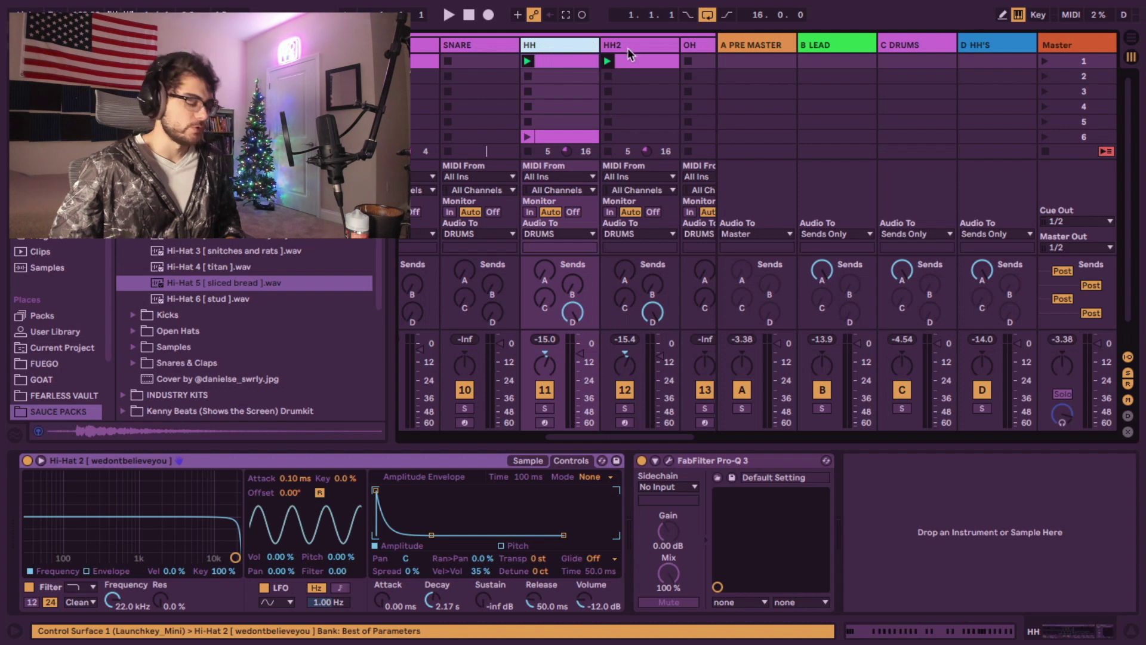
shift+click(658, 53)
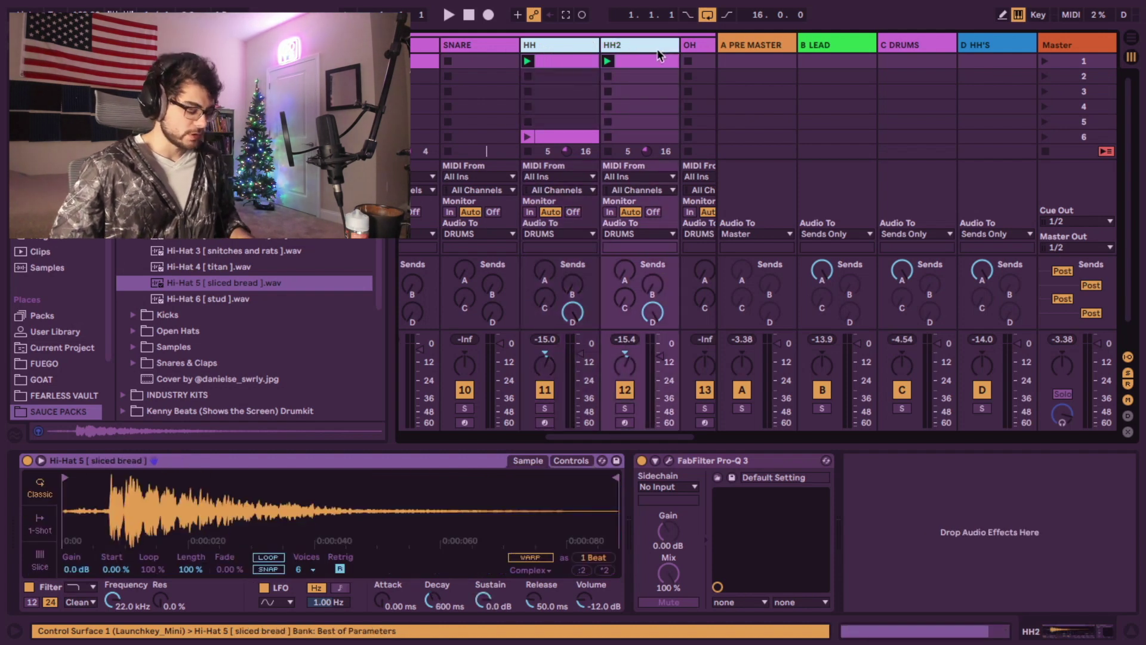
key(ctrl+g)
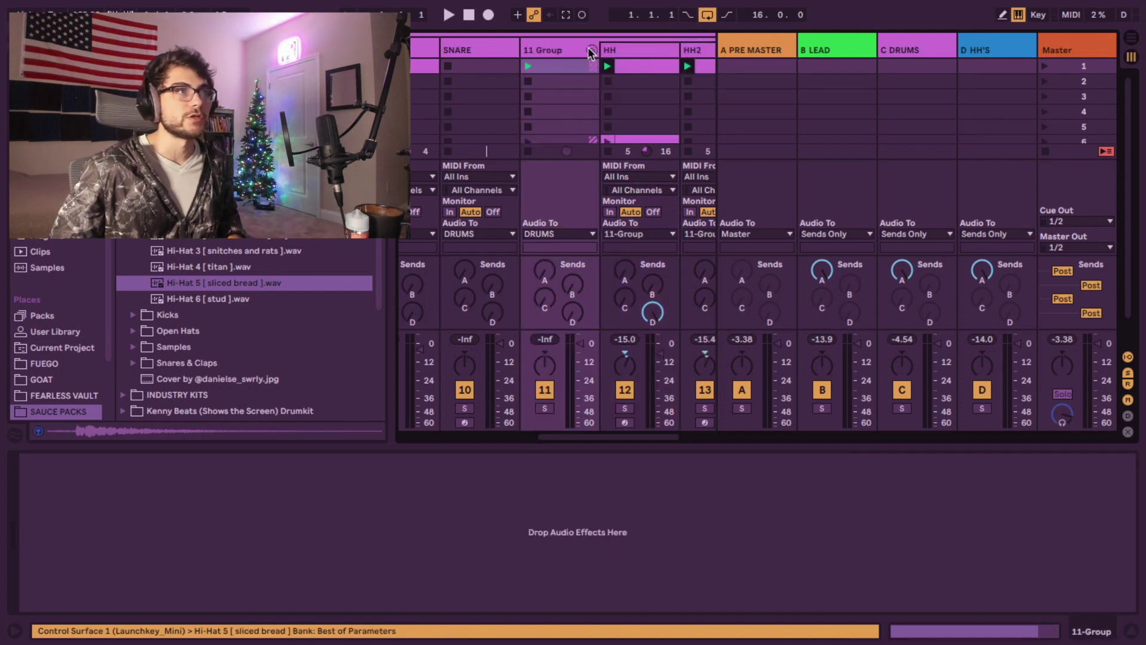
click(563, 53)
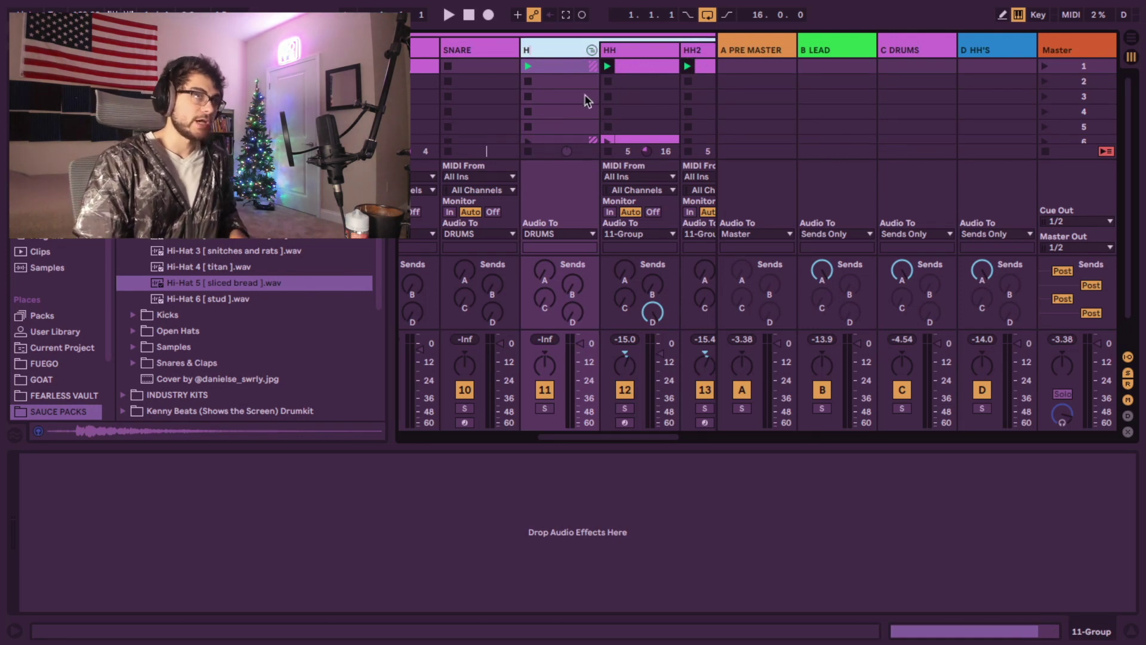
text(HH GROUP)
key(Return)
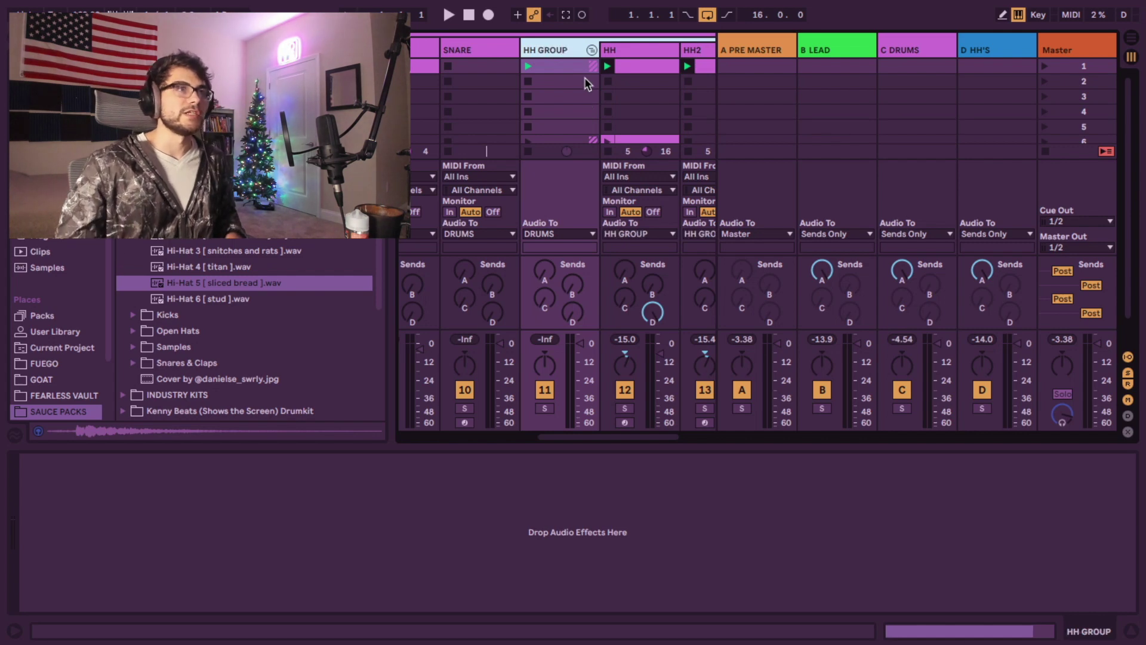
- Load the ValhallaVintageVerb plug-in onto the HH GROUP track
click(623, 56)
shift+click(695, 50)
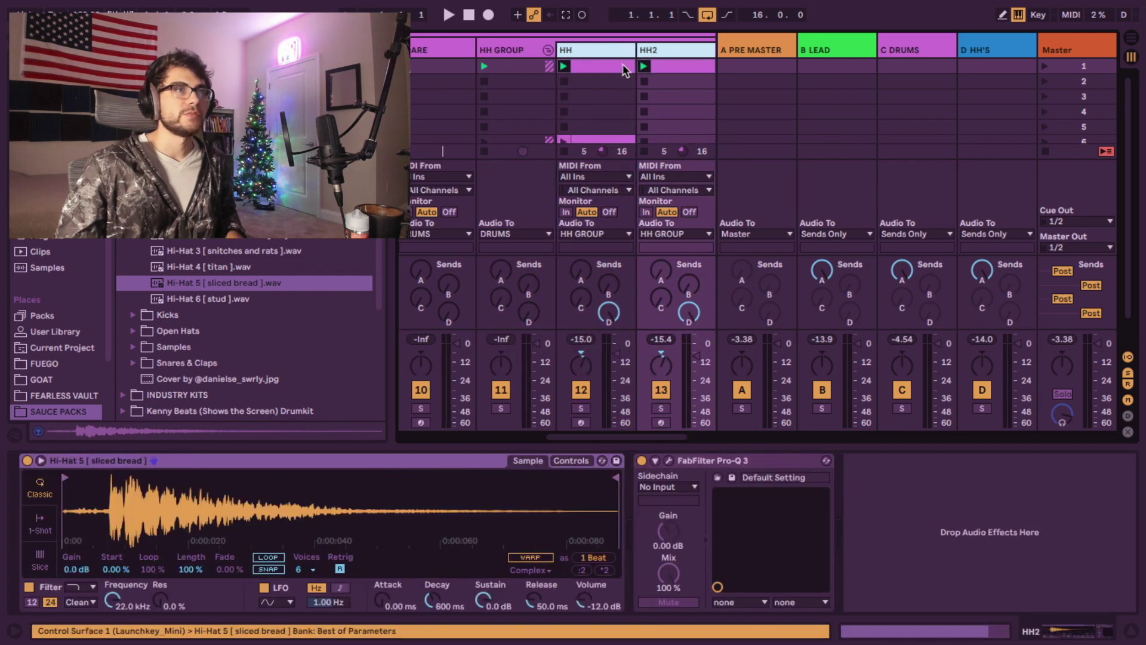
click(513, 55)
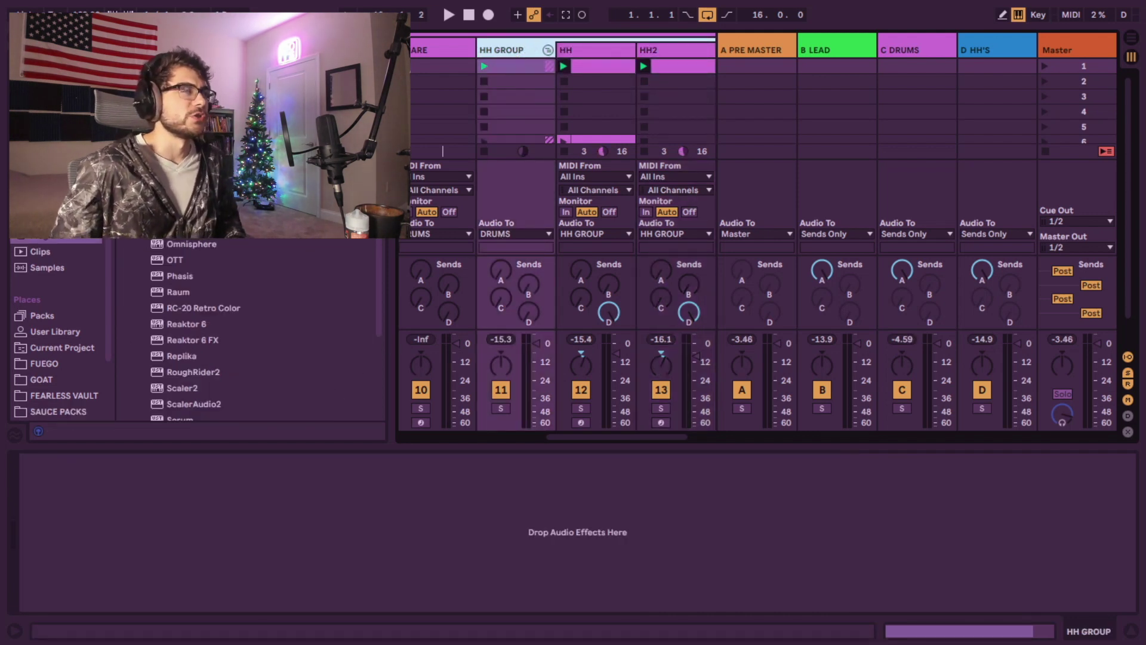
scroll(274, 370, down, 5)
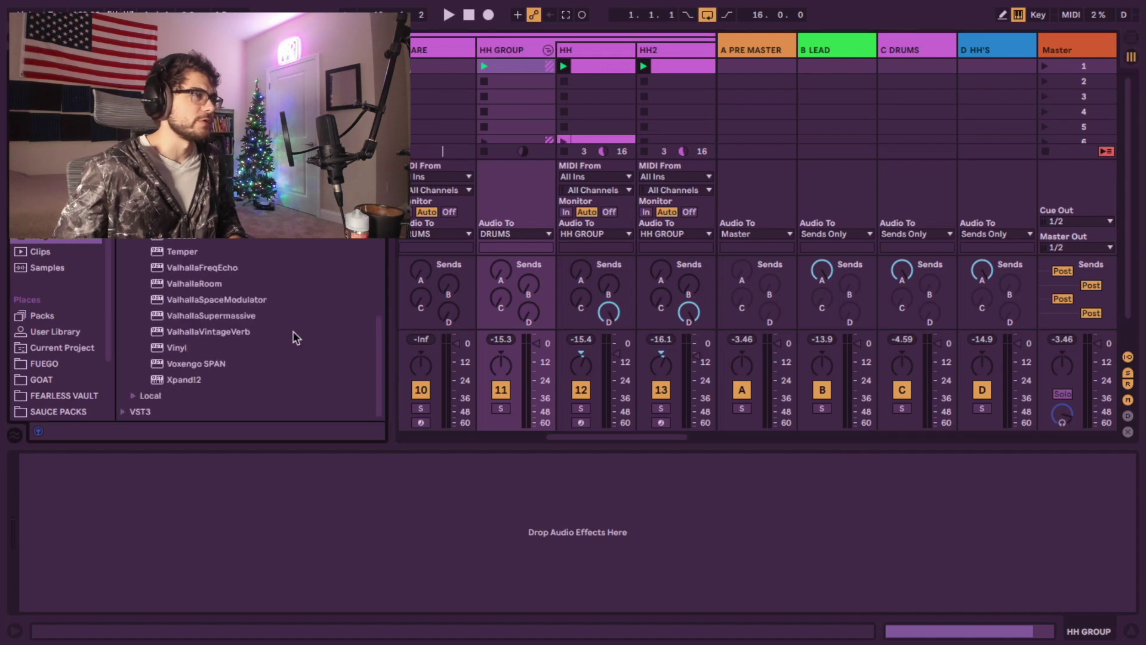
double_click(293, 333)
- Apply the Exciting Snare room preset from the Rooms category to the reverb
click(832, 340)
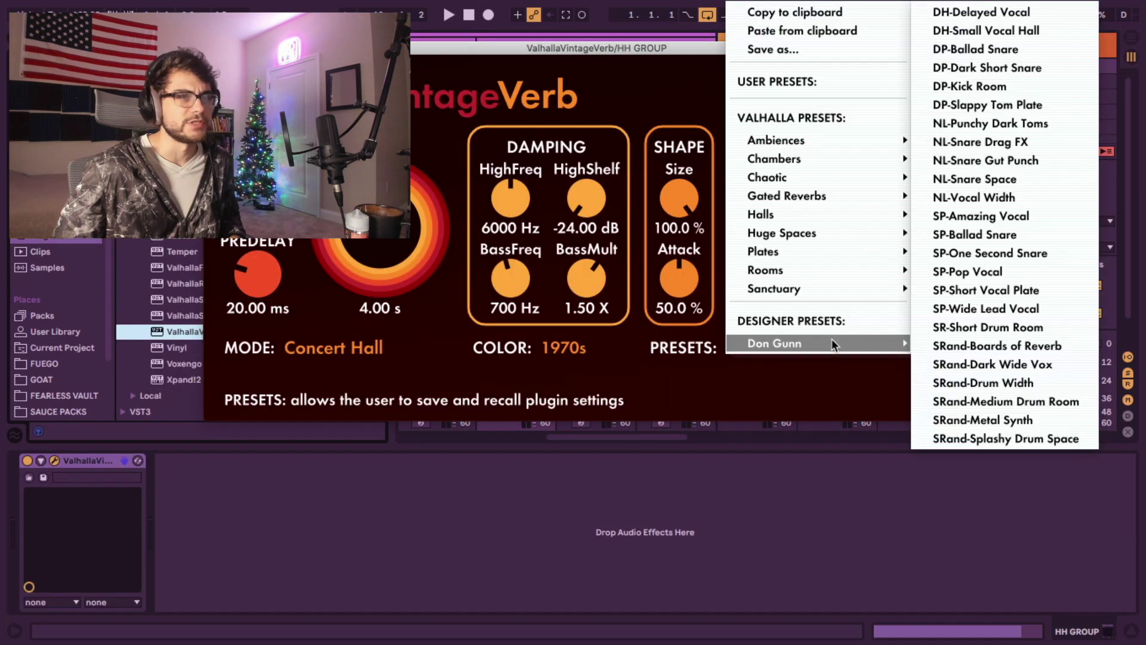
mouse_move(796, 213)
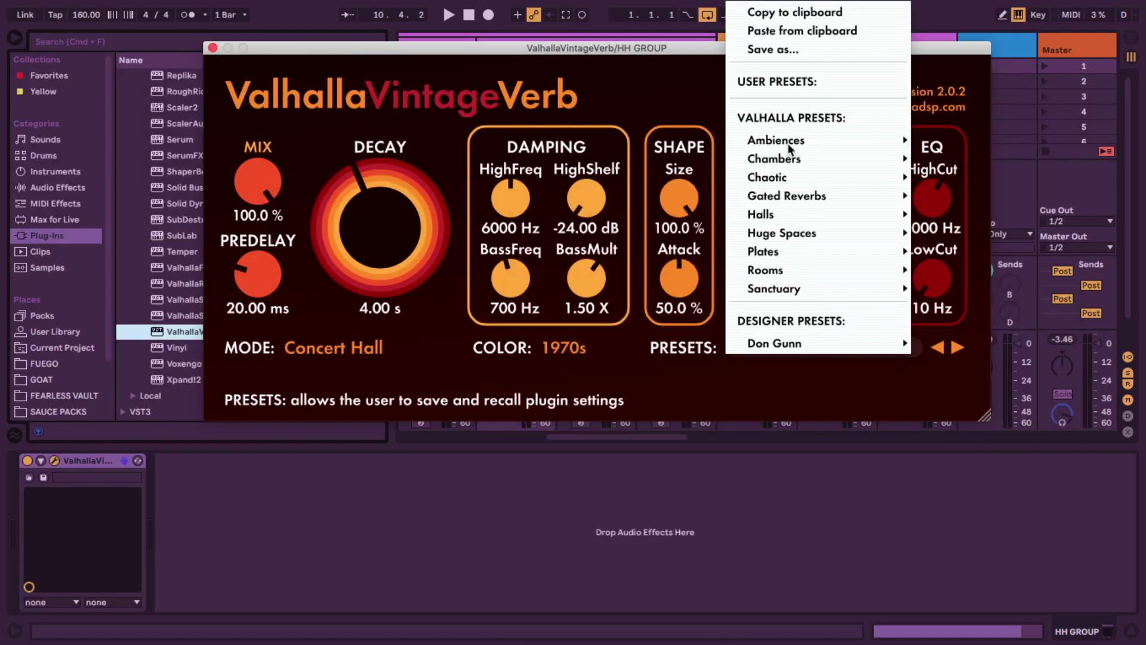
mouse_move(793, 273)
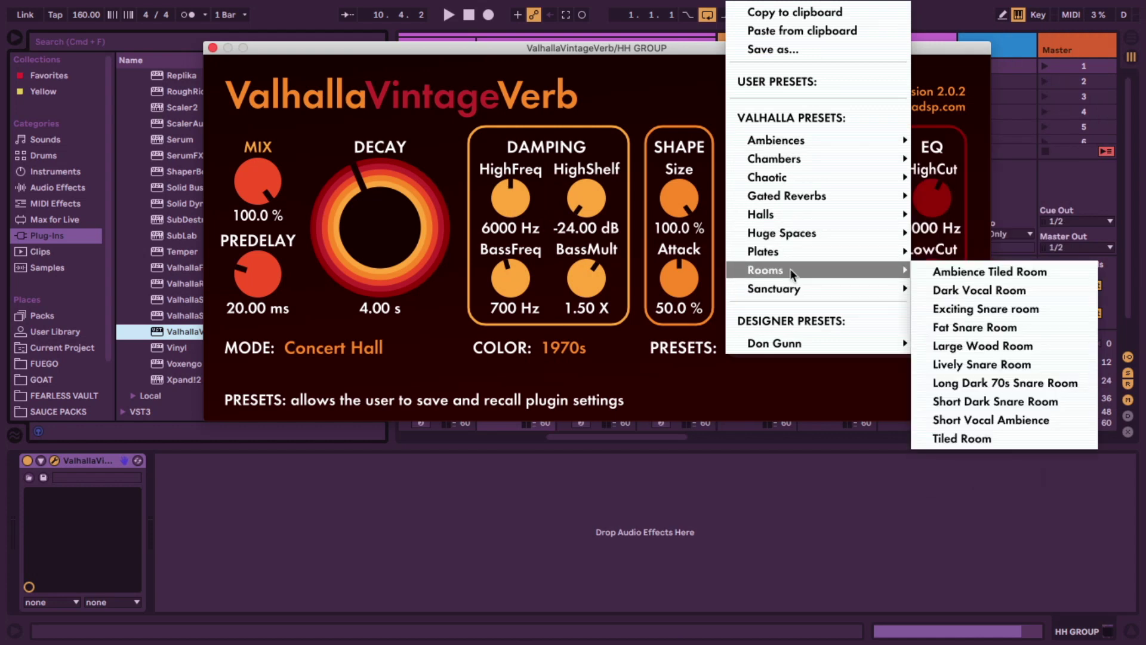
click(983, 309)
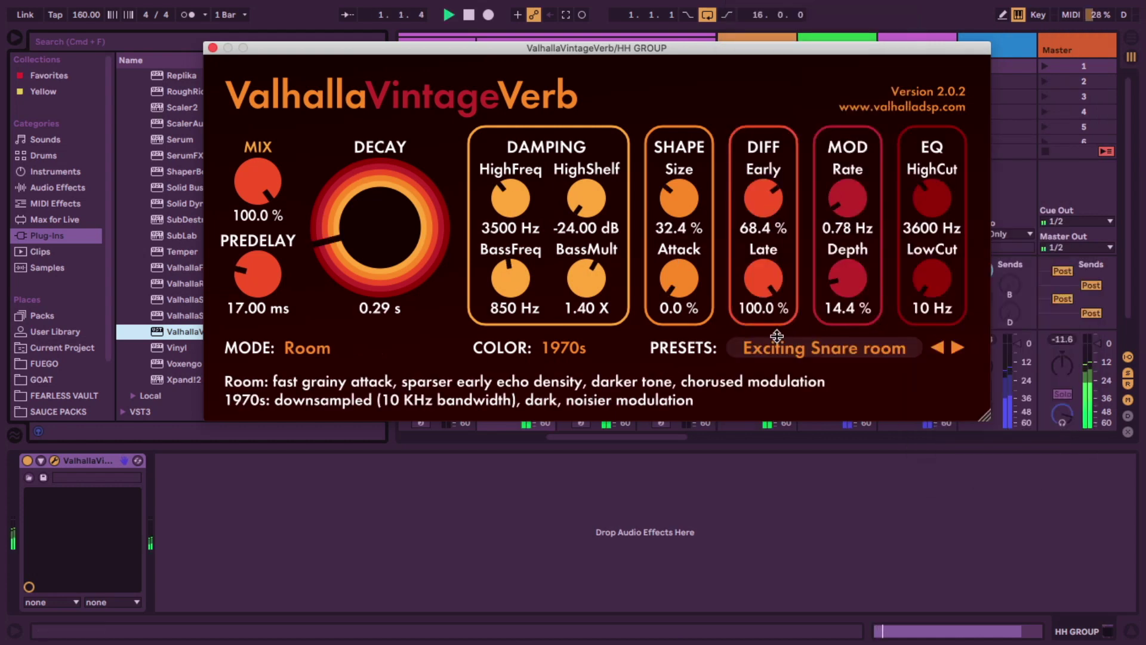
- Lower the reverb's mix with HH GROUP soloed and use the group's send D instead of the two hi-hat tracks' sends
drag(315, 51, 818, 76)
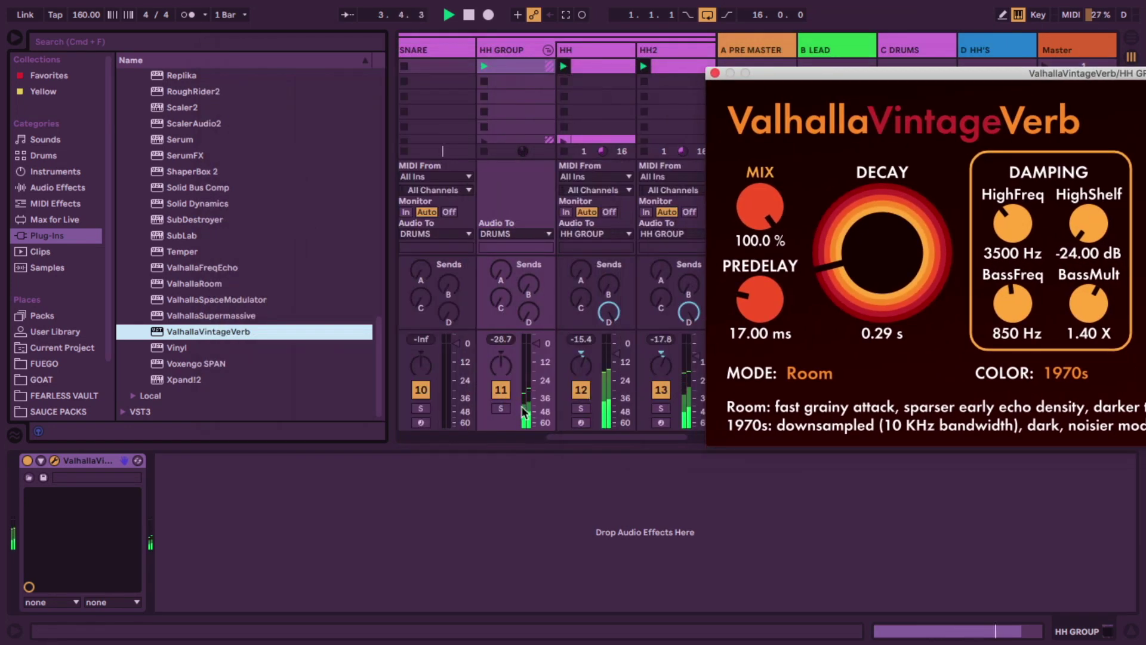
click(501, 408)
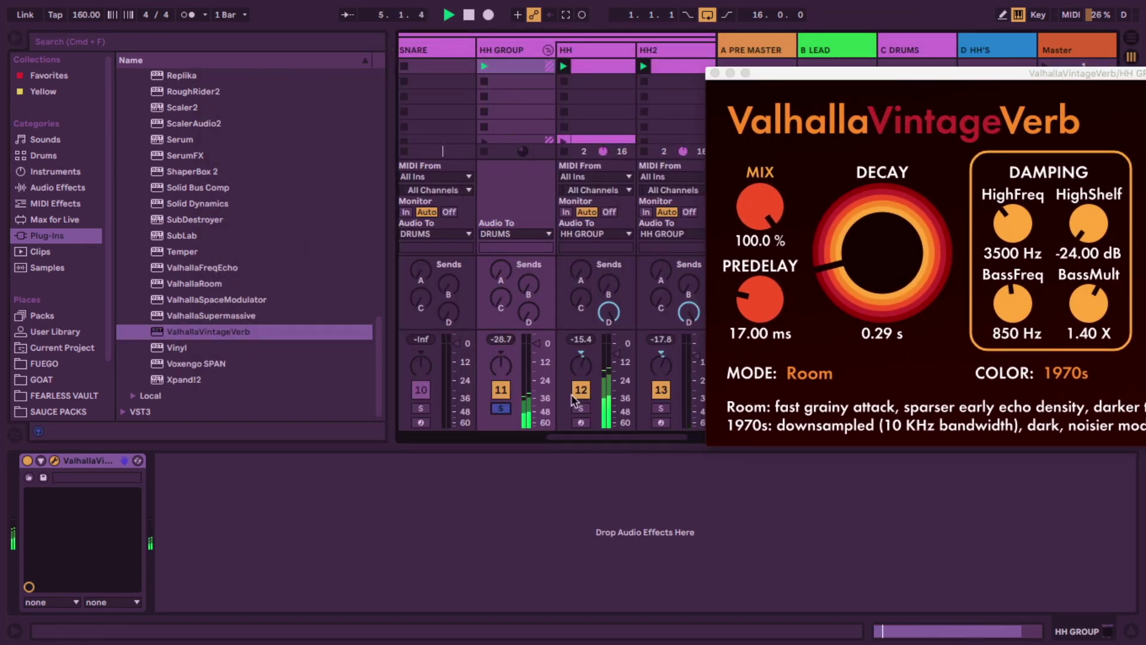
drag(759, 208, 713, 299)
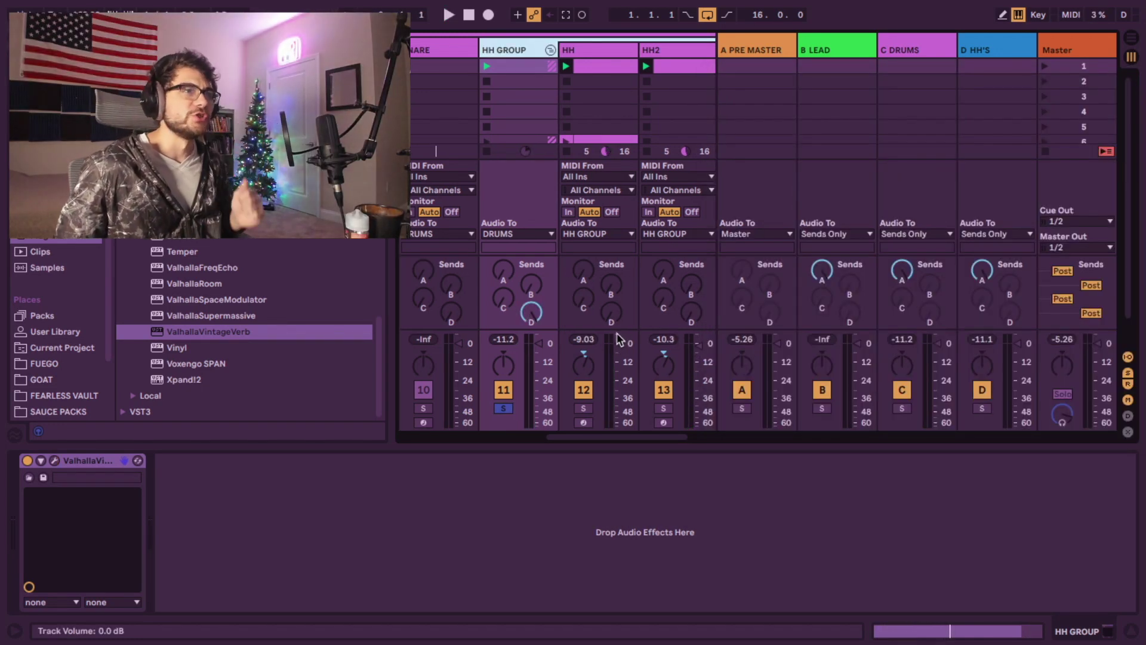
click(531, 311)
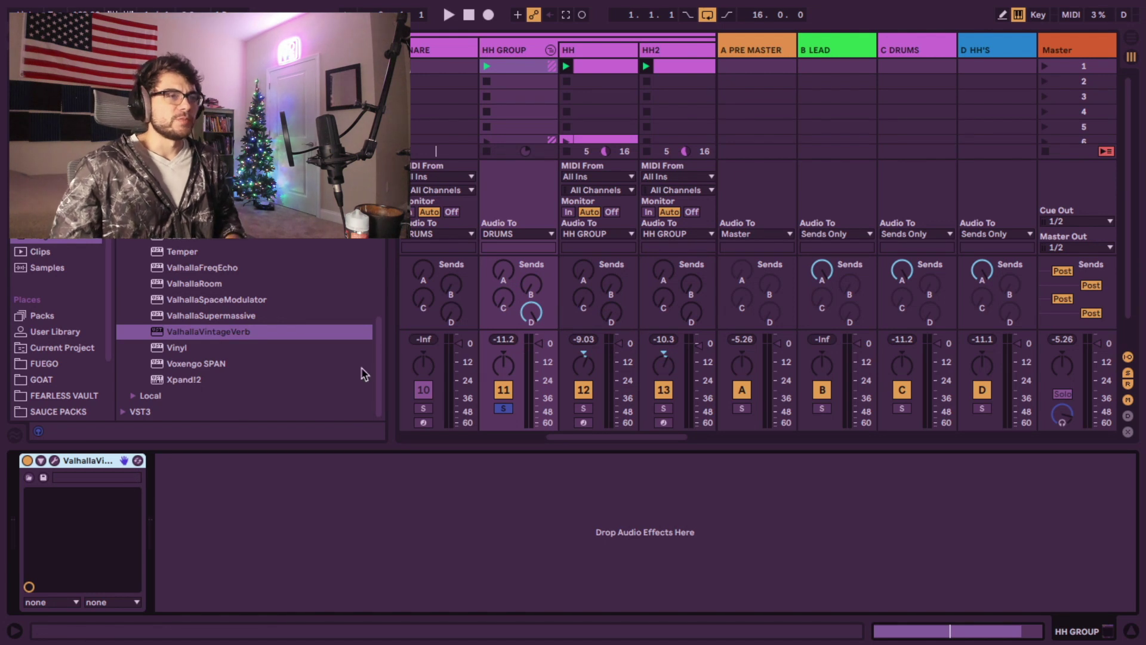
- Take HH GROUP out of solo during playback and lower its volume to about -4.0 dB
key(space)
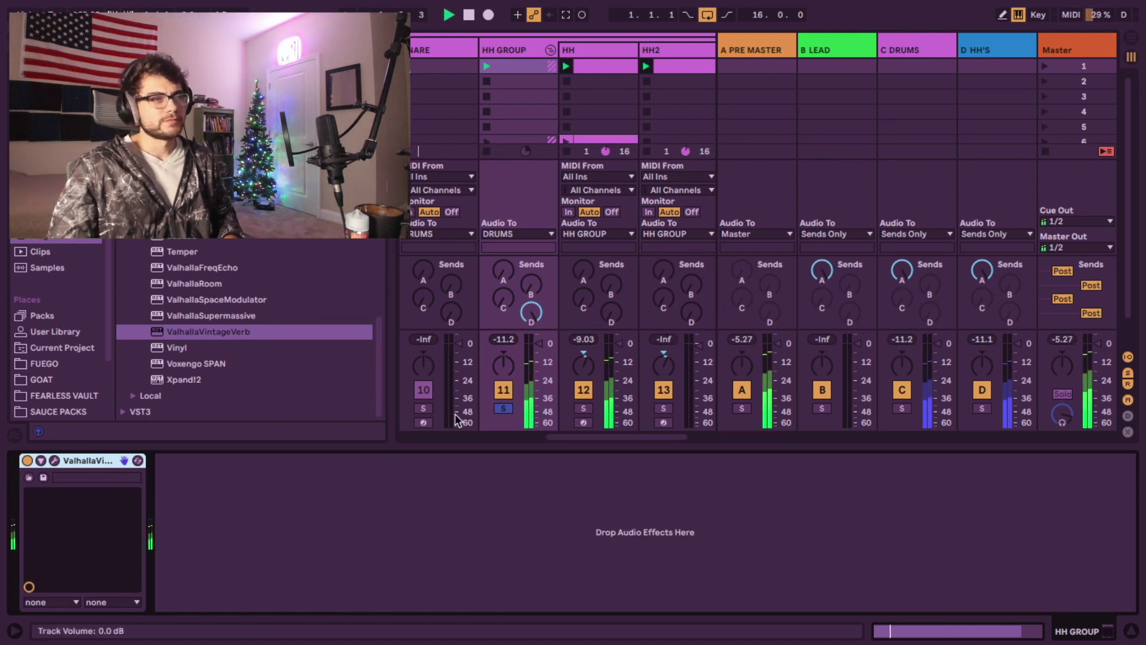
click(503, 408)
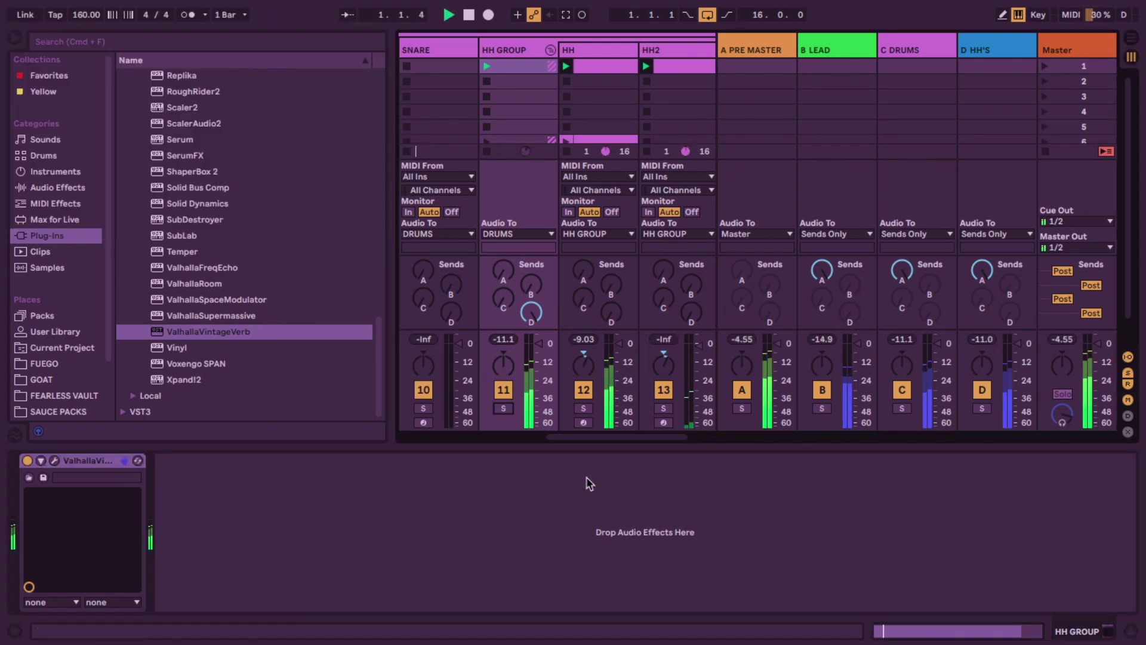
drag(538, 344, 539, 349)
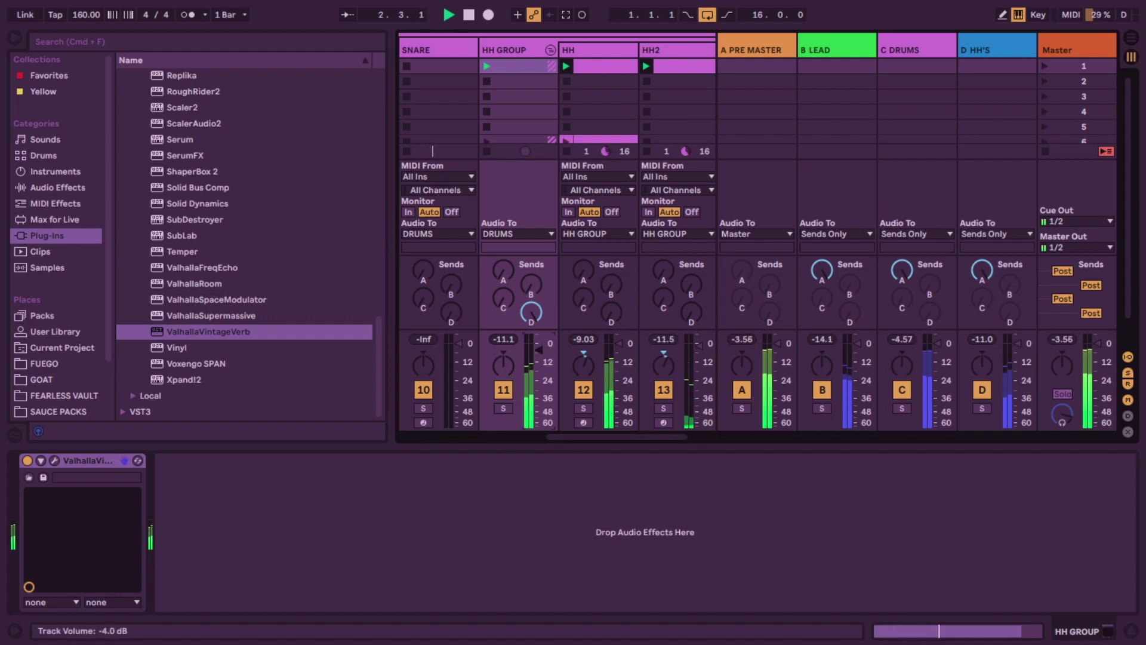